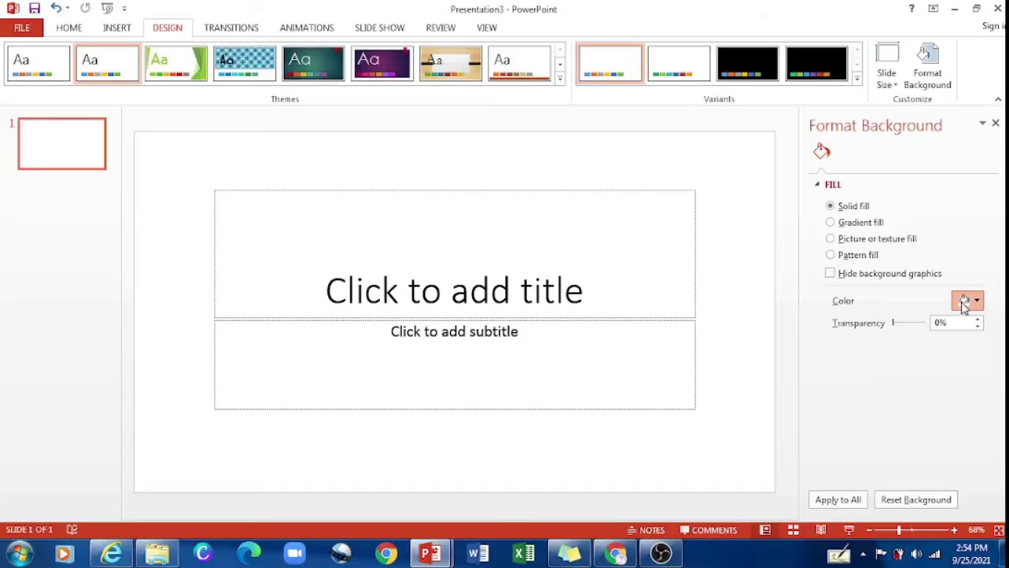
- Give the slide a dark gray solid background
left_click(964, 301)
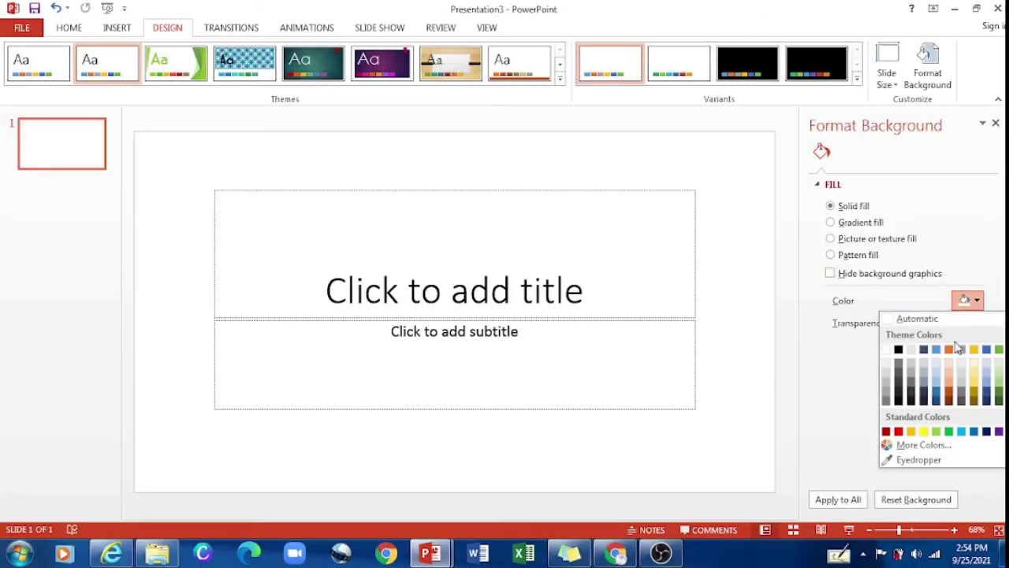
left_click(910, 392)
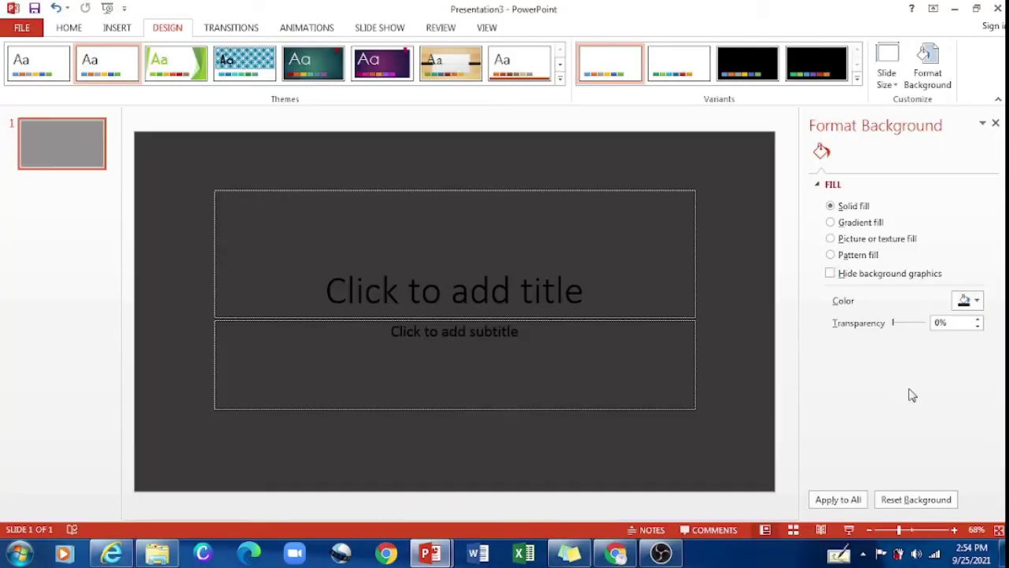
left_click(977, 301)
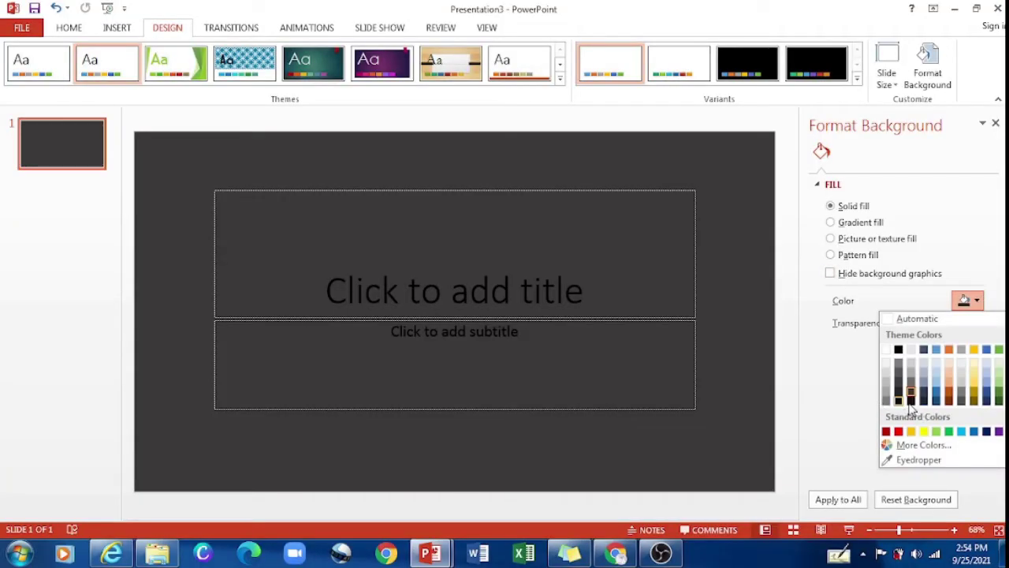
left_click(911, 399)
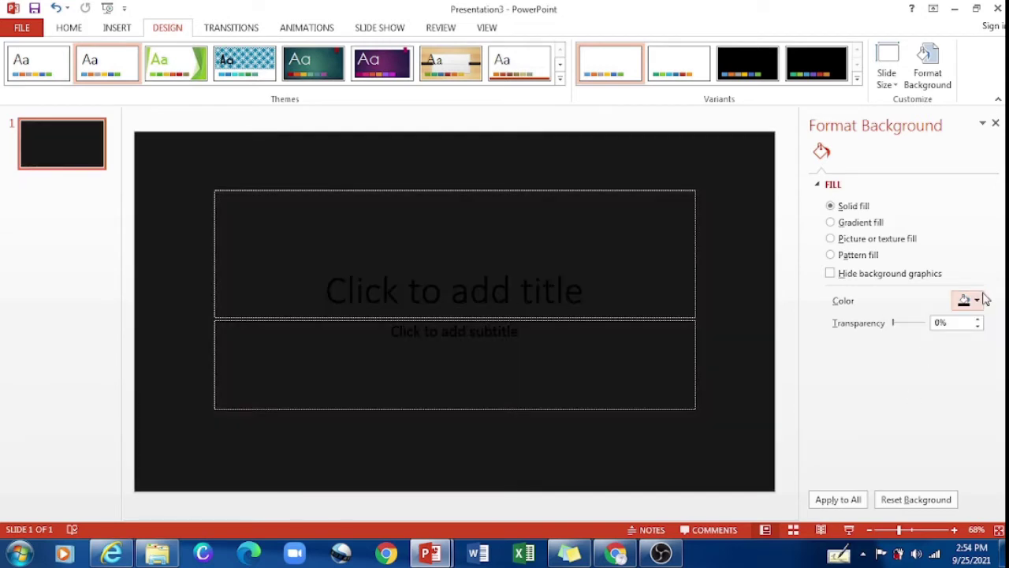
left_click(977, 301)
left_click(910, 394)
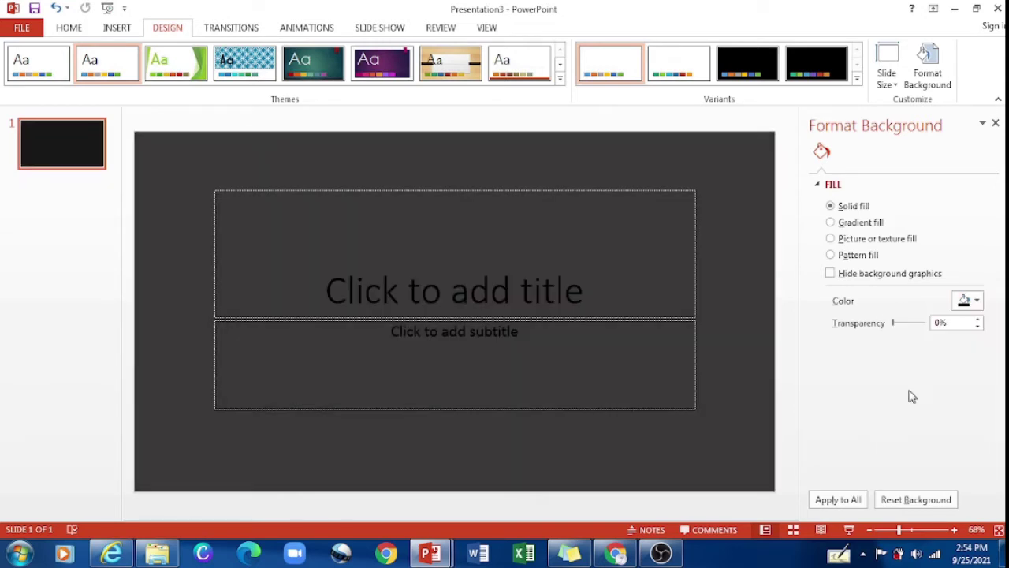
- Delete the title and subtitle placeholders and set the slide size to Widescreen 16:9
left_click_drag(170, 158, 724, 439)
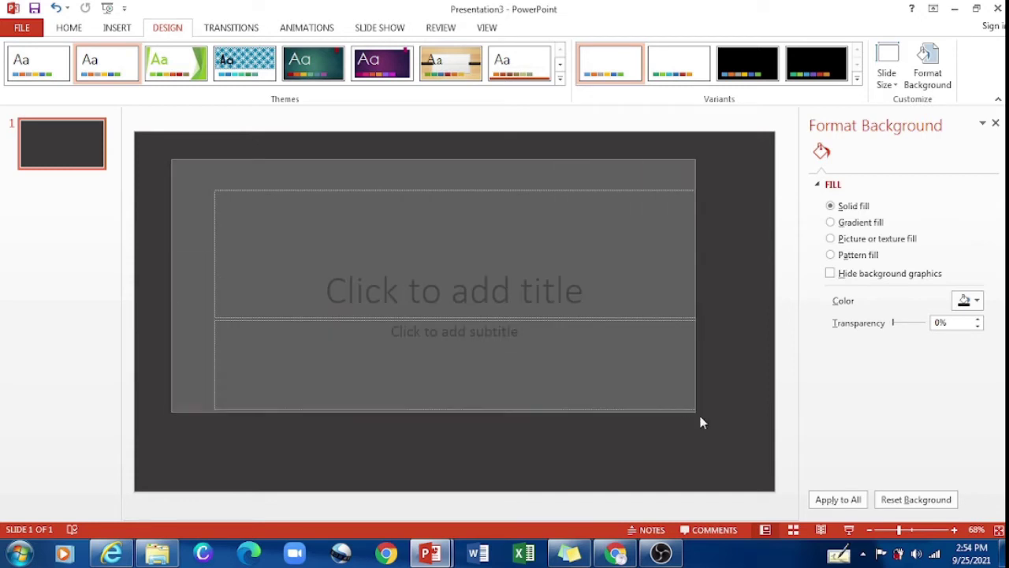
key("Delete")
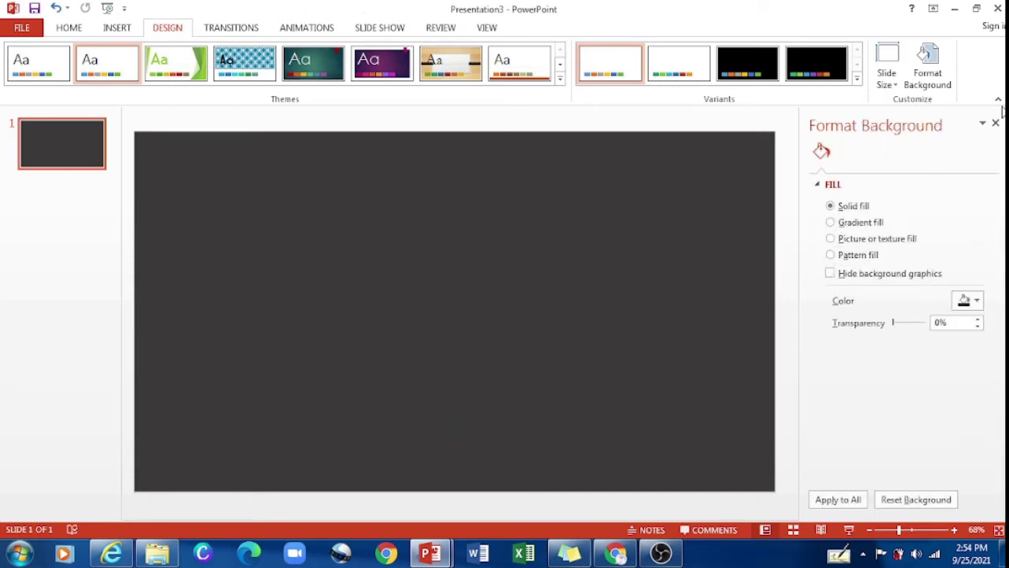
left_click(996, 123)
left_click(890, 77)
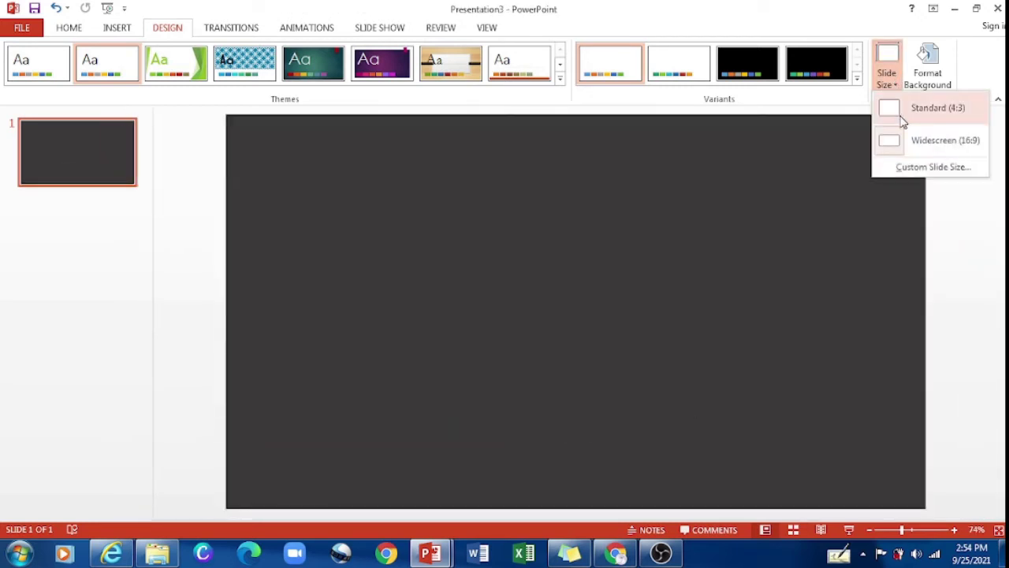
left_click(911, 136)
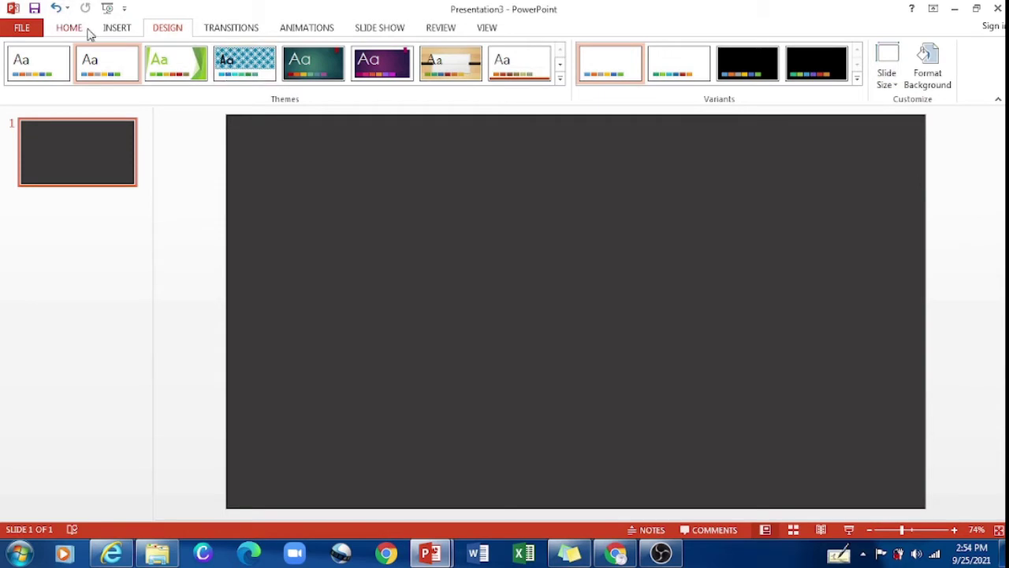
left_click(115, 28)
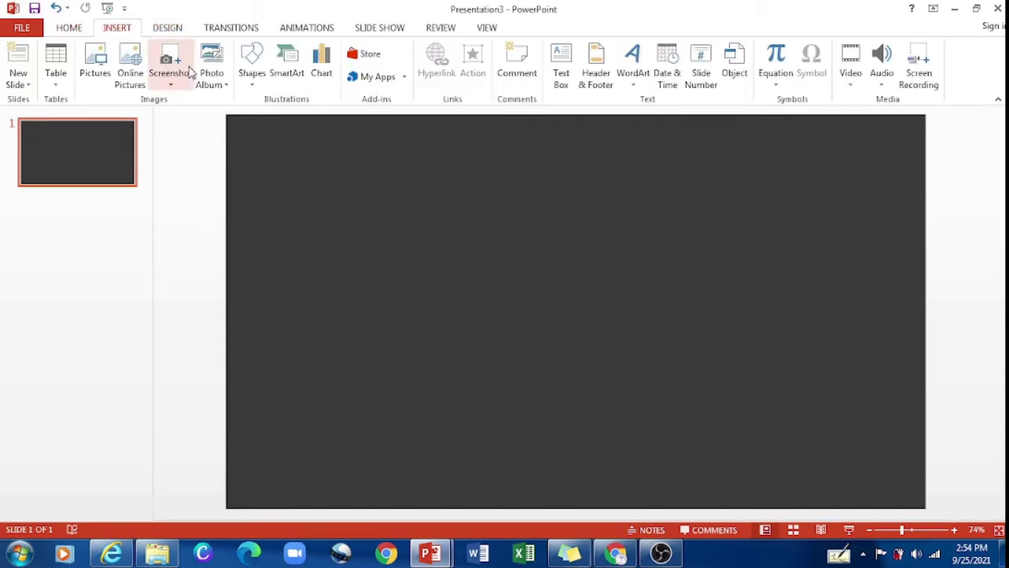
- Draw a rectangle covering the slide except a dark strip along the right edge
left_click(253, 70)
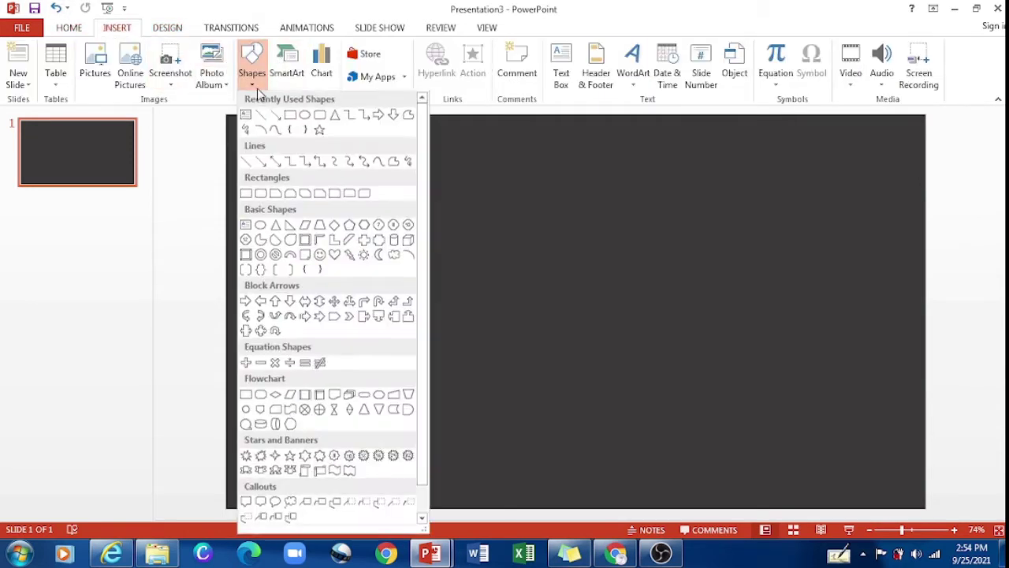
left_click(297, 118)
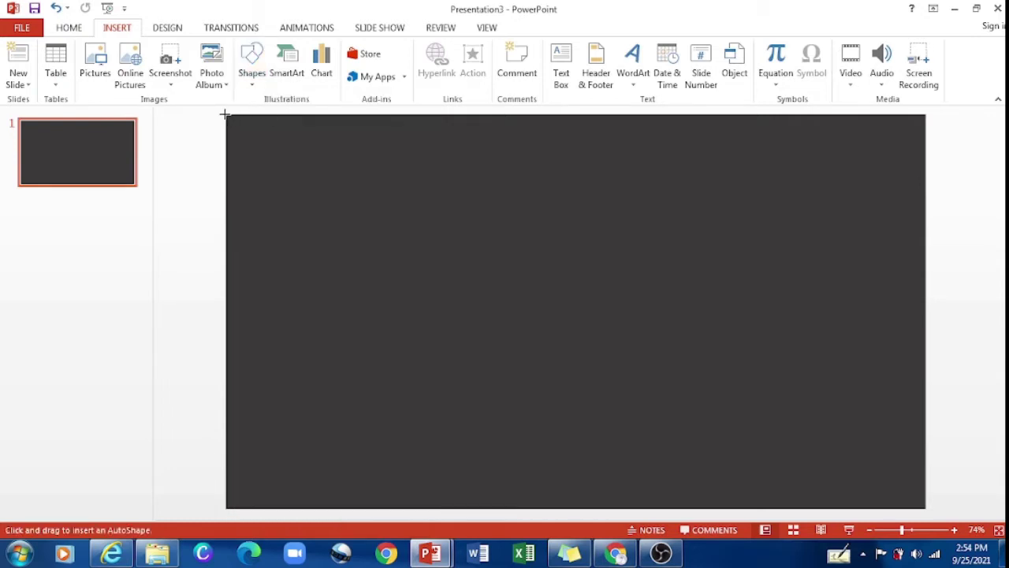
left_click_drag(226, 115, 890, 518)
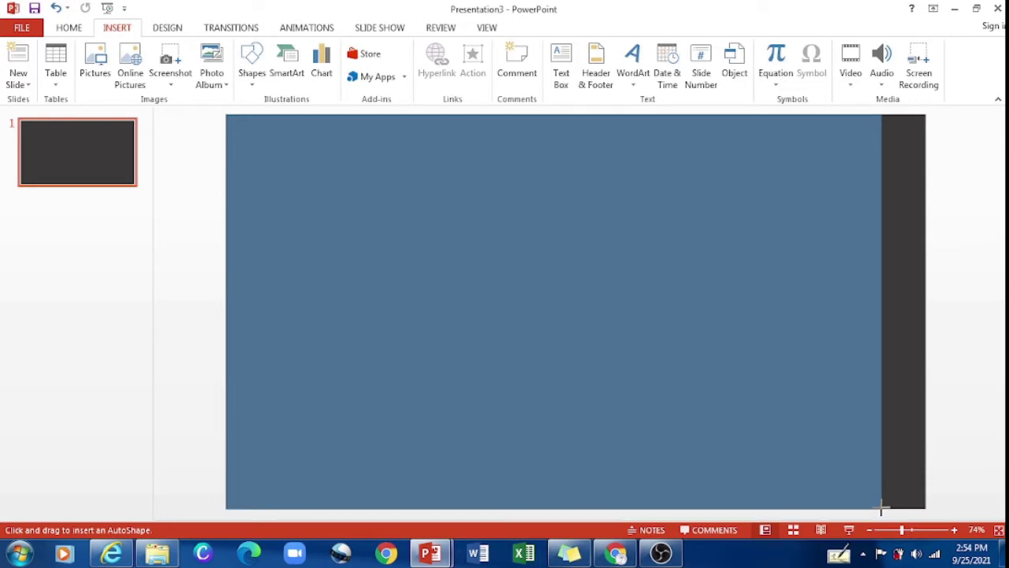
left_click_drag(891, 517, 882, 509)
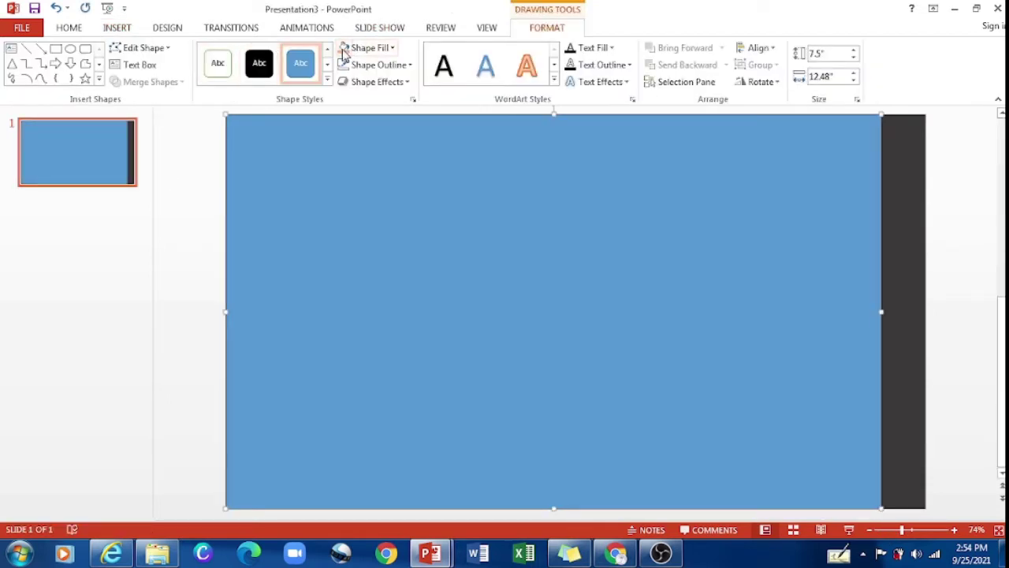
- Fill the rectangle with Gold, Accent 4, Lighter 40%
left_click(383, 48)
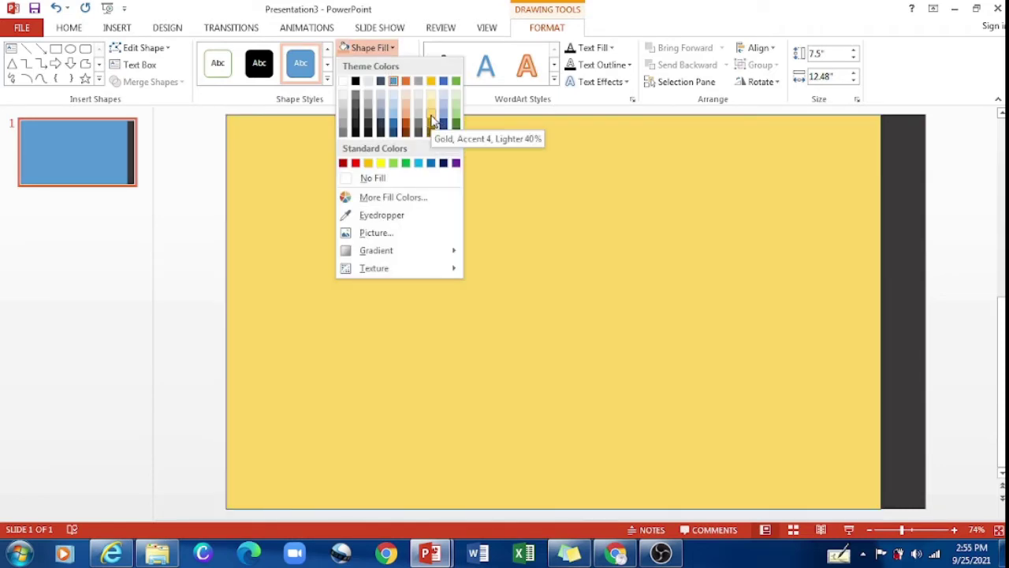
left_click(431, 111)
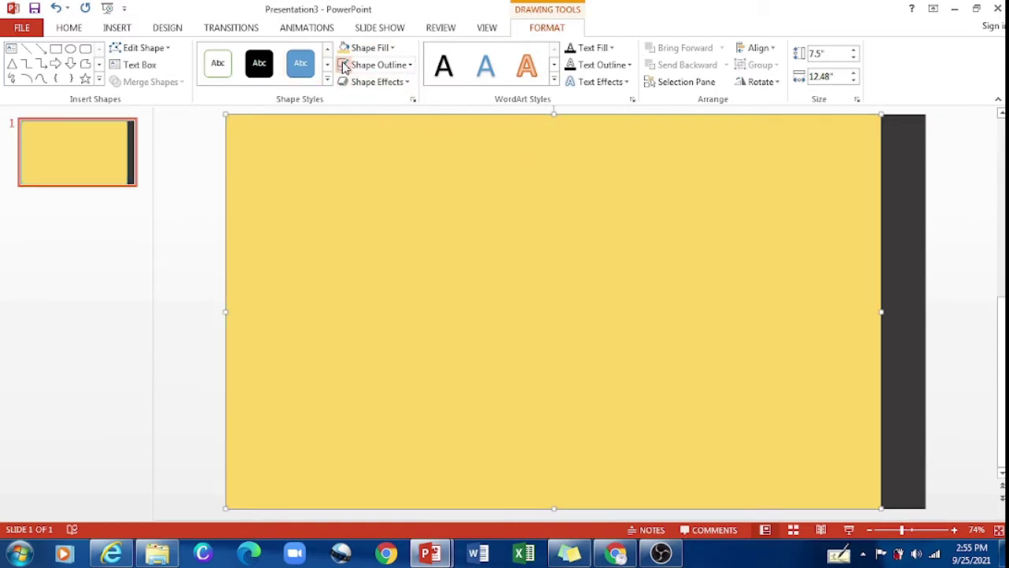
left_click(923, 300)
left_click(791, 302)
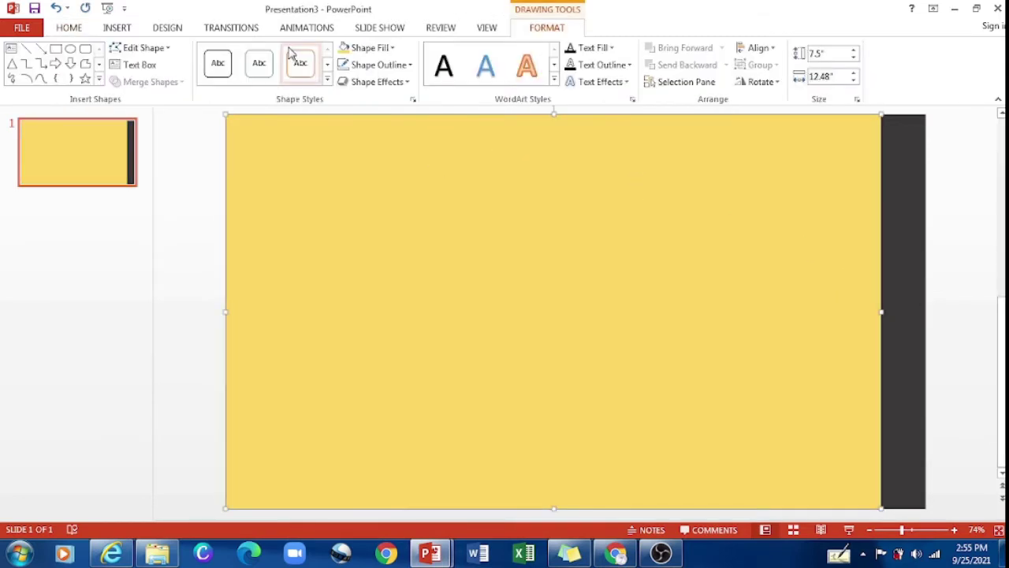
left_click(116, 27)
- Draw a narrow rectangle in the dark right-hand strip and fill it gold
left_click(251, 75)
left_click(240, 103)
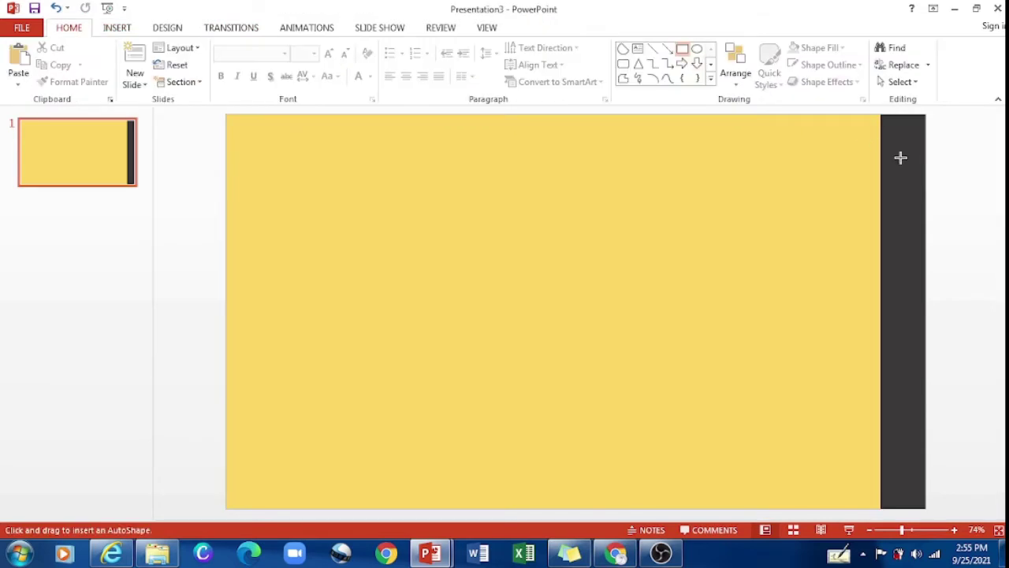
mouse_move(881, 155)
left_mouse_down()
mouse_move(916, 383)
mouse_move(910, 443)
left_mouse_up()
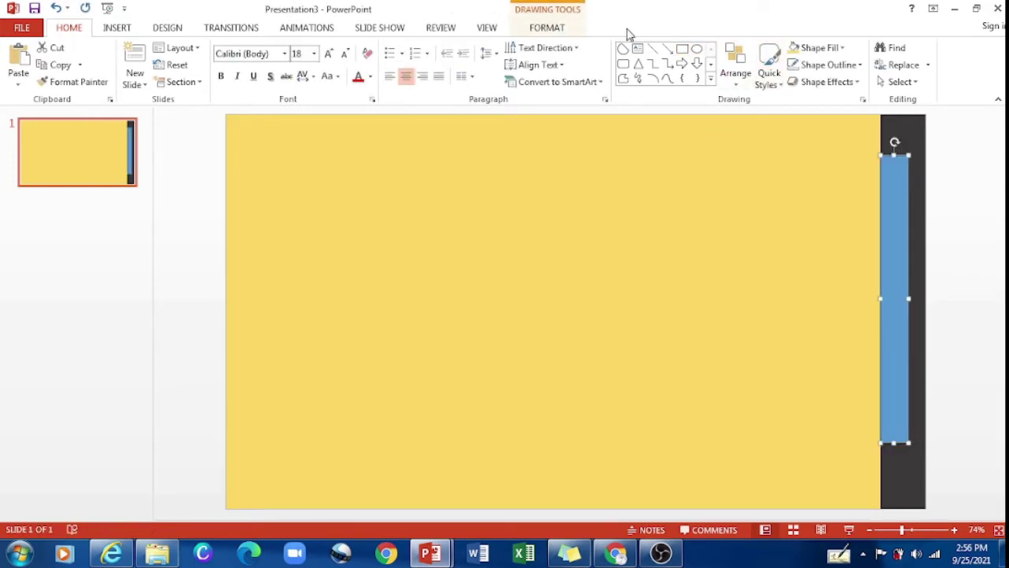
left_click(525, 28)
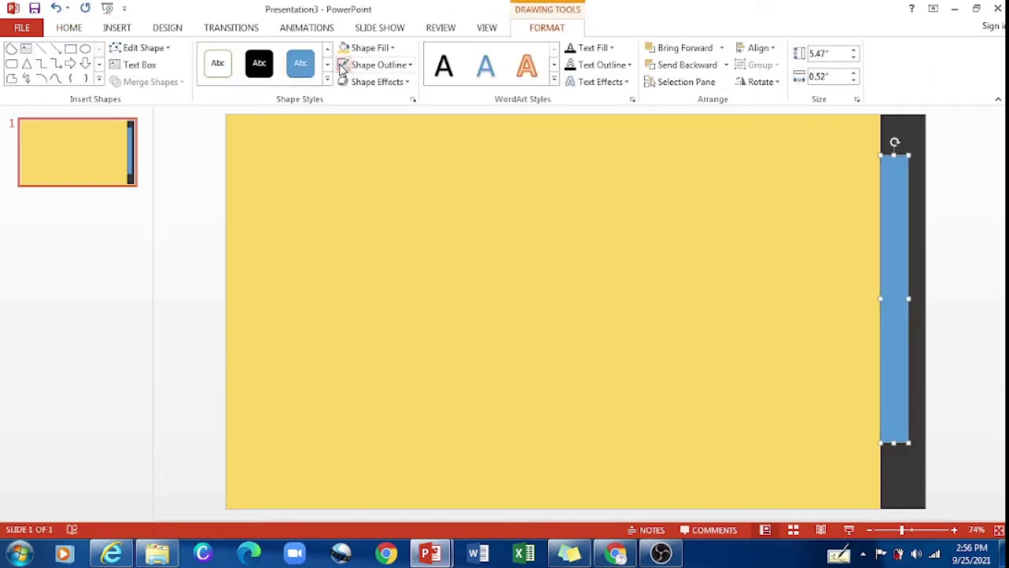
left_click(383, 49)
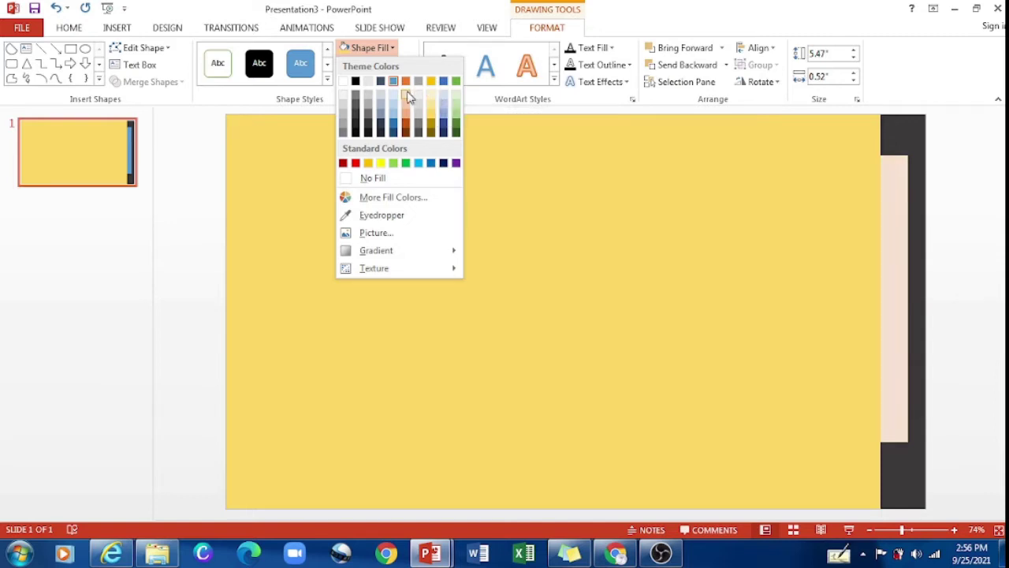
left_click(429, 120)
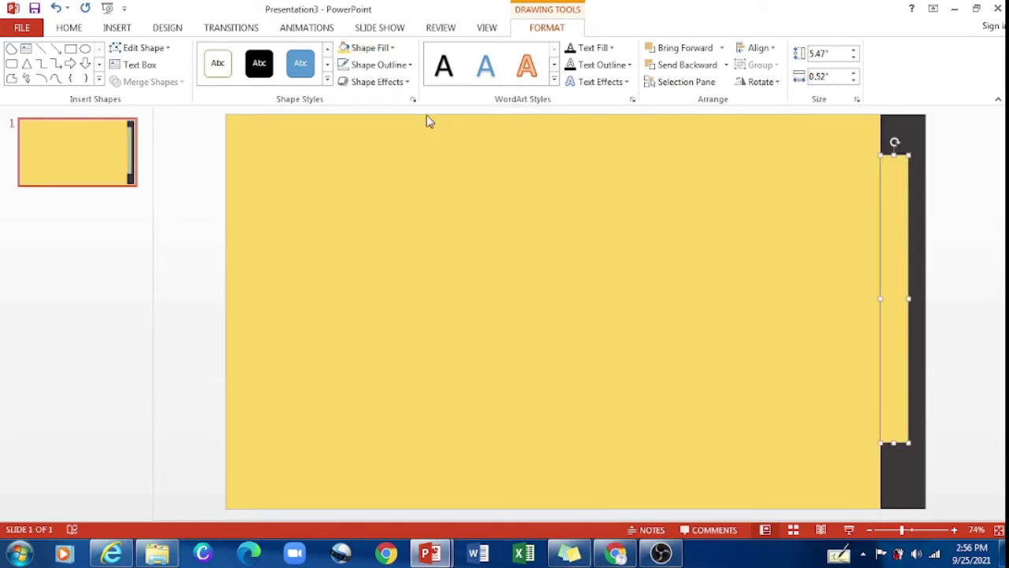
- Nudge the narrow gold tab down against the large rectangle and start editing its text
left_click(713, 401)
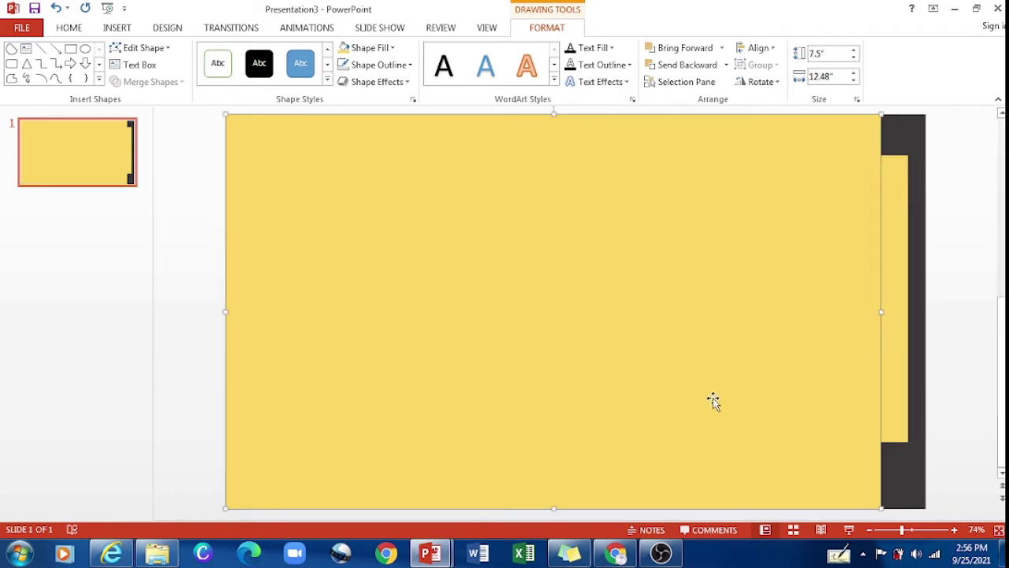
left_click(927, 394)
left_click(894, 411)
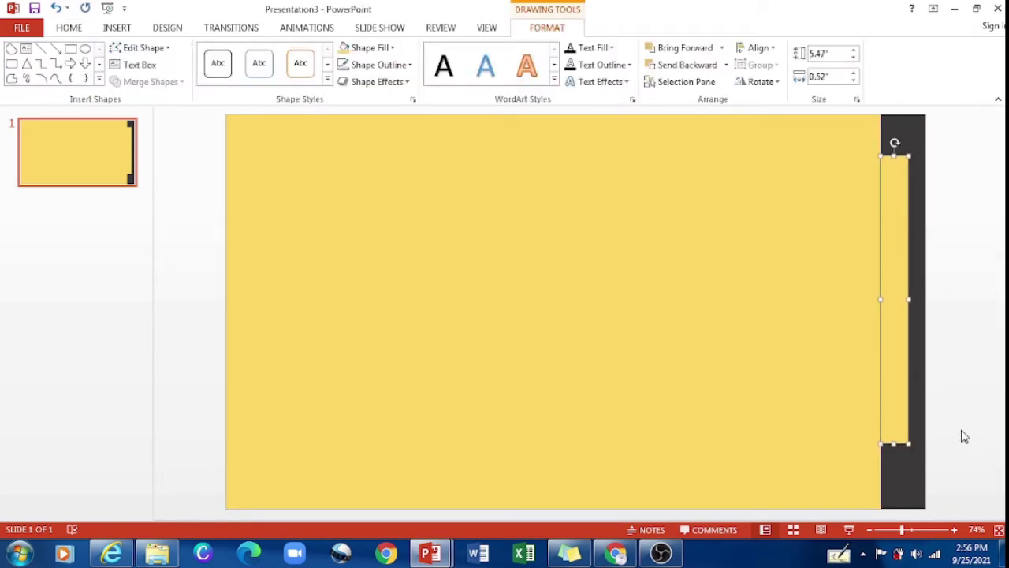
key("ctrl+Down")
key("ctrl+Down")
key("ctrl+Down")
key("ctrl+Down")
key("ctrl+Down")
key("ctrl+Down")
key("ctrl+Down")
key("ctrl+Down")
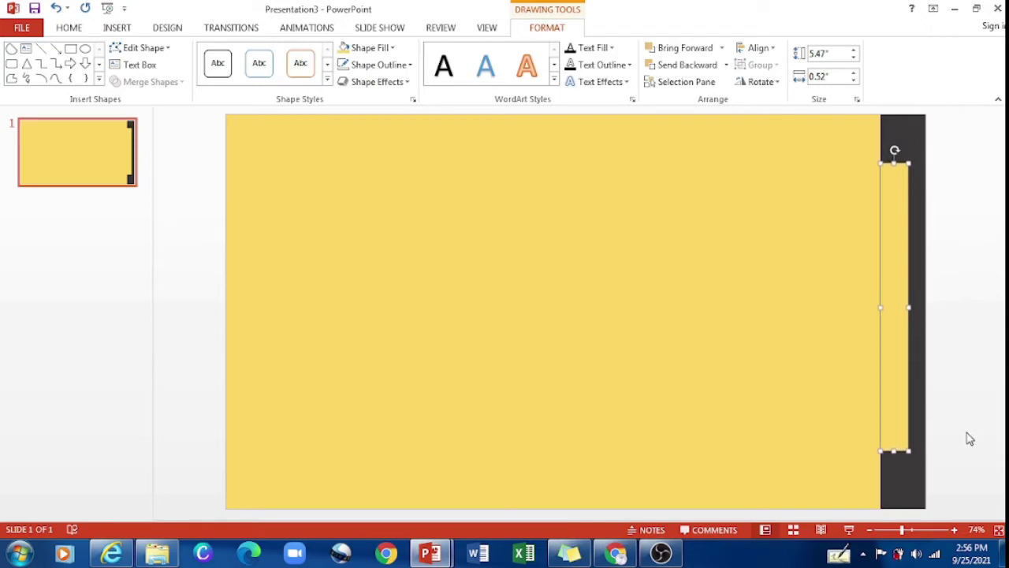
key("ctrl+Down")
key("ctrl+Down")
key("ctrl+Down")
key("ctrl+Down")
left_click(969, 441)
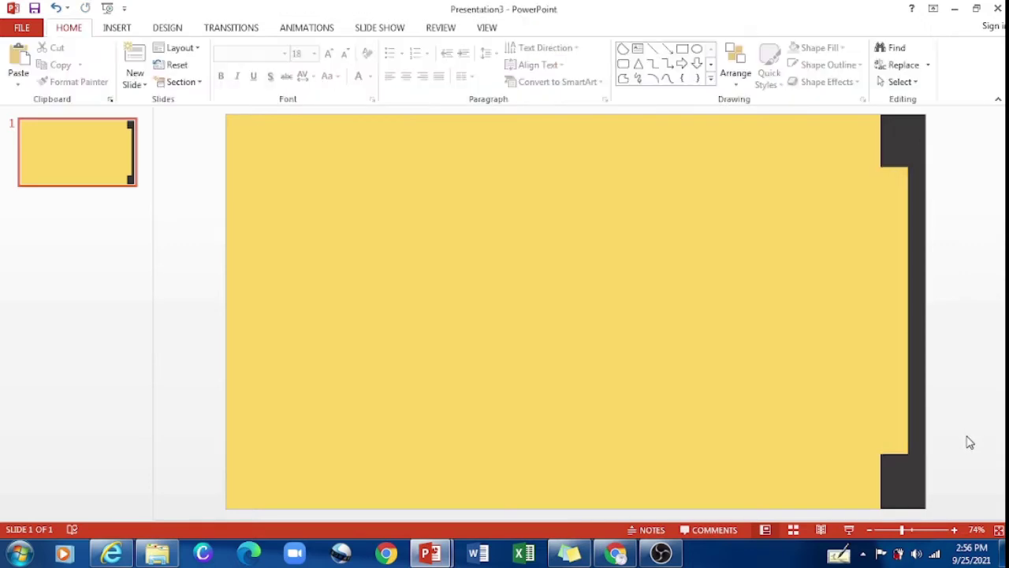
left_click(893, 402)
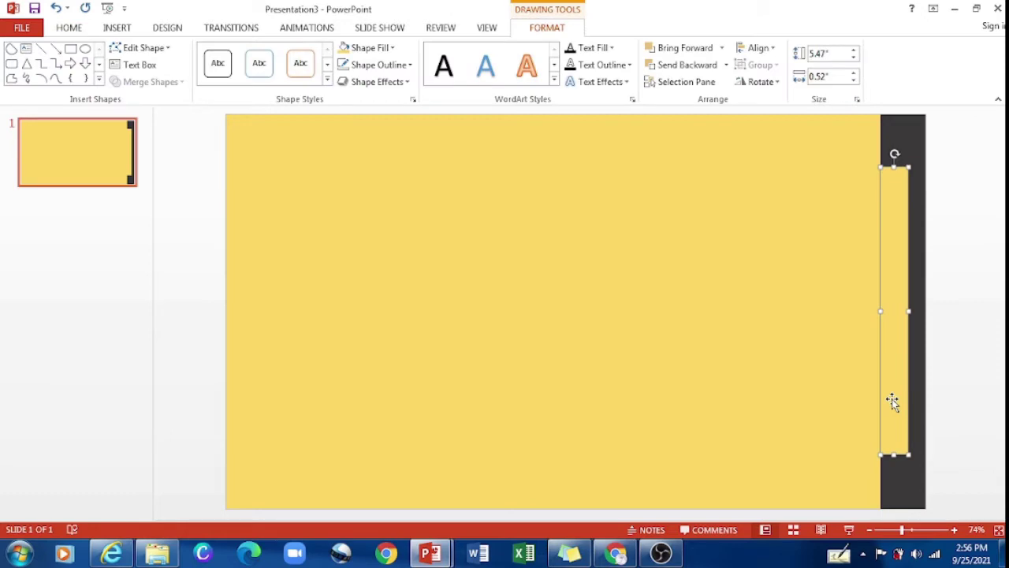
key("Return")
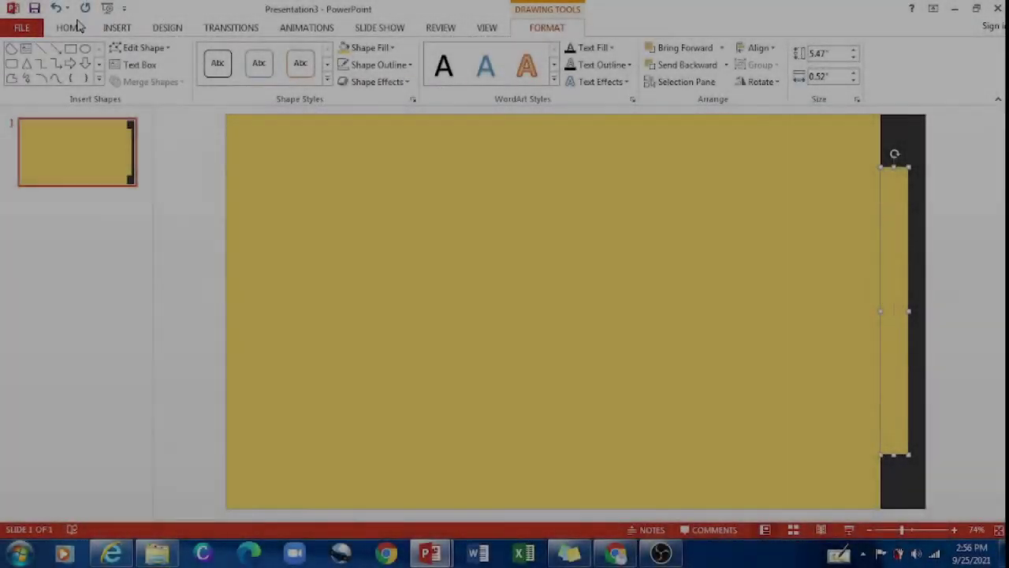
- Type ROTTING LOG in red, one letter per line, with a blank line between words
left_click(76, 26)
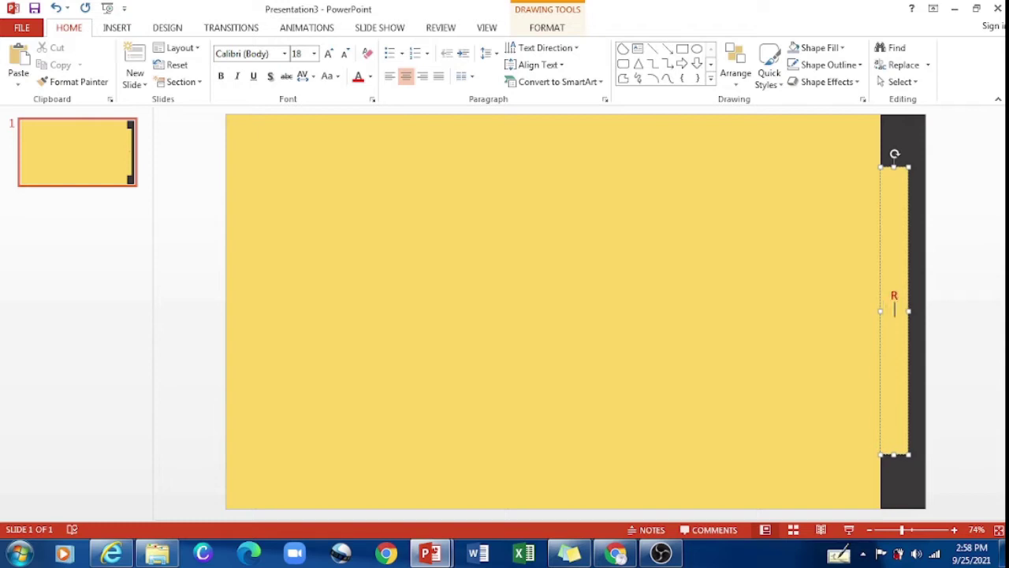
key("Return")
type("TIN")
key("Return")
key("BackSpace")
key("Return")
key("Return")
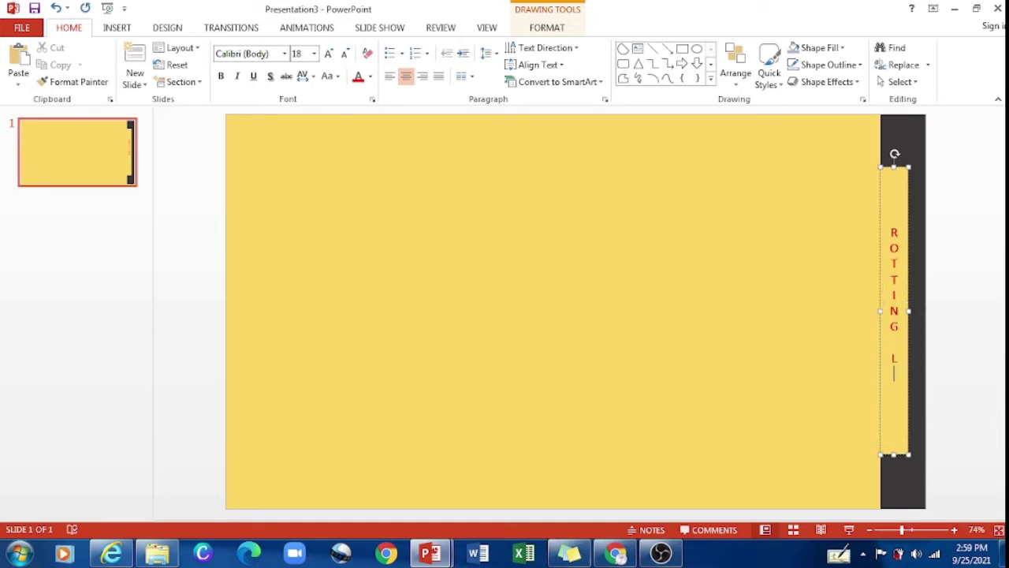
key("Return")
type("G")
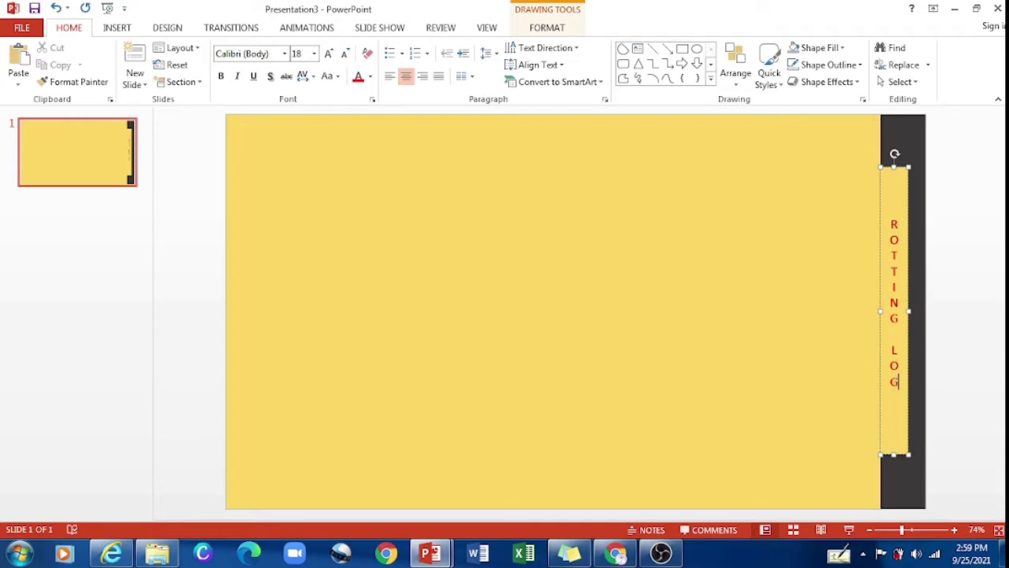
left_click(997, 305)
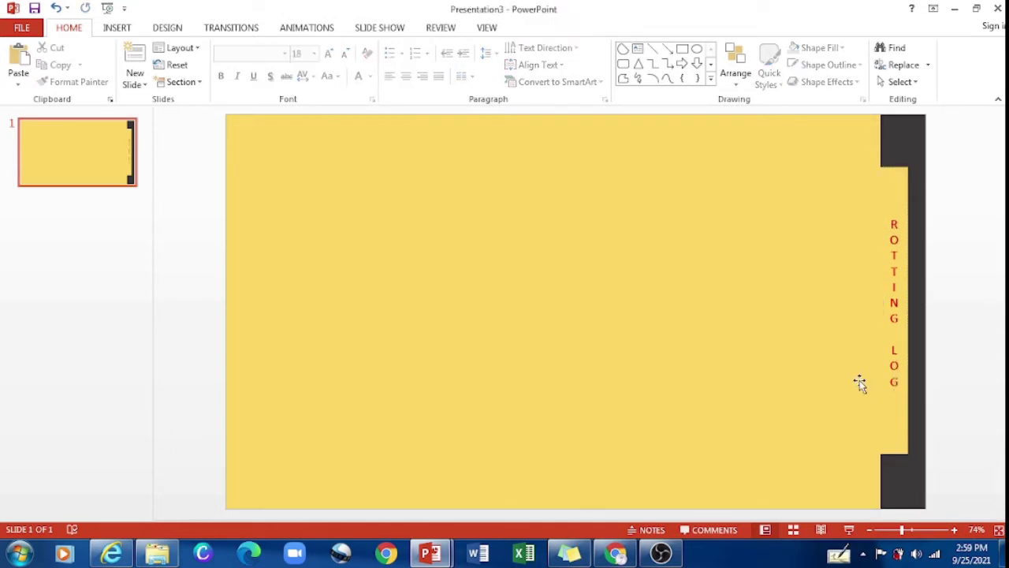
- Group the ROTTING LOG tab with the gold folder rectangle
left_click(896, 415)
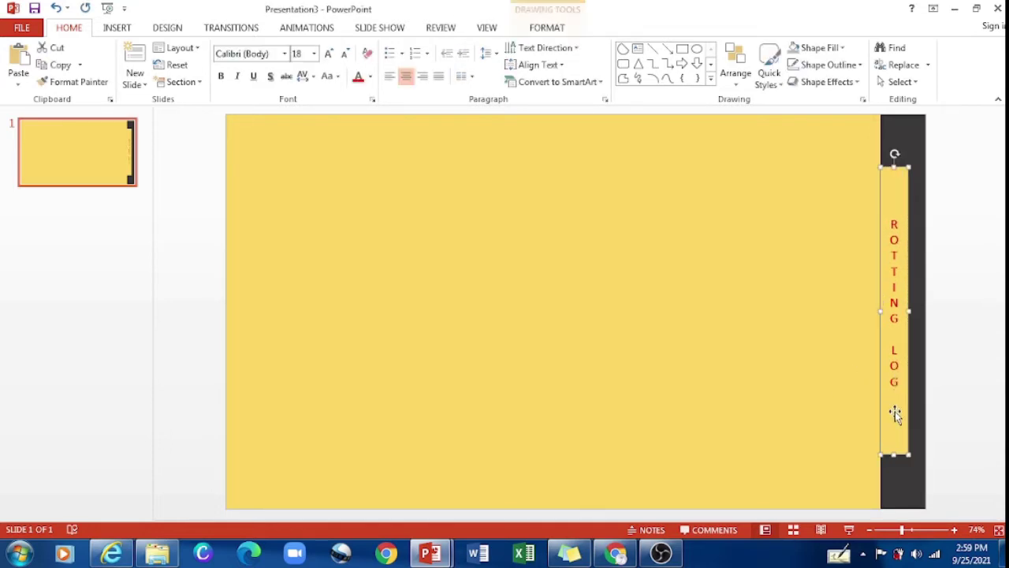
left_click(812, 411, "shift")
right_click(811, 412)
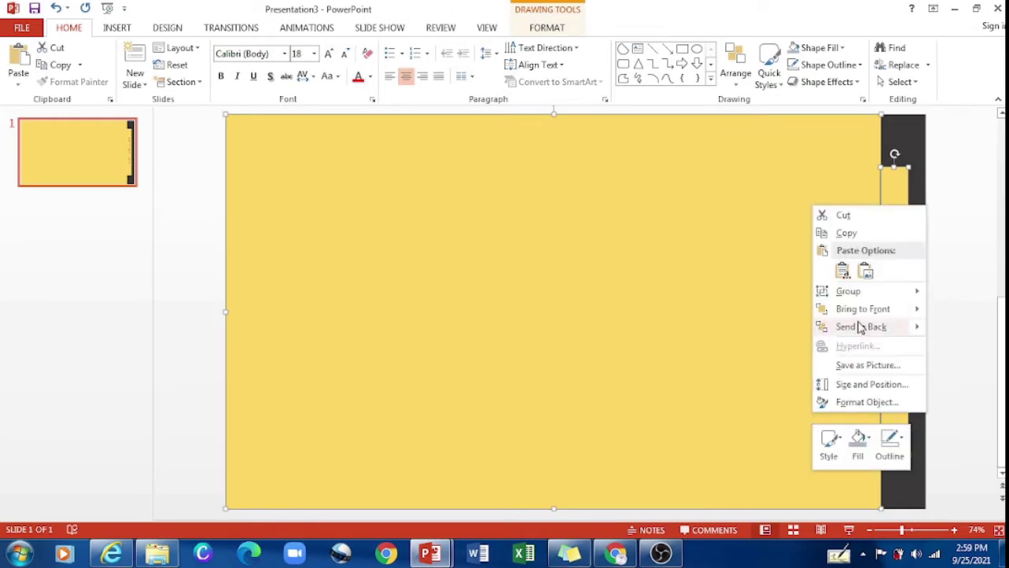
mouse_move(849, 292)
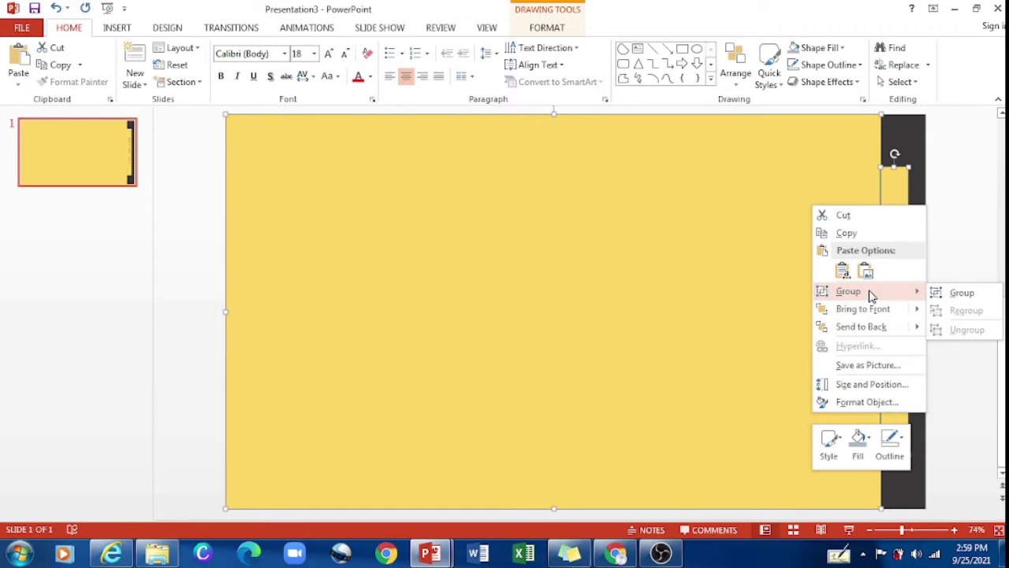
left_click(962, 292)
left_click(958, 317)
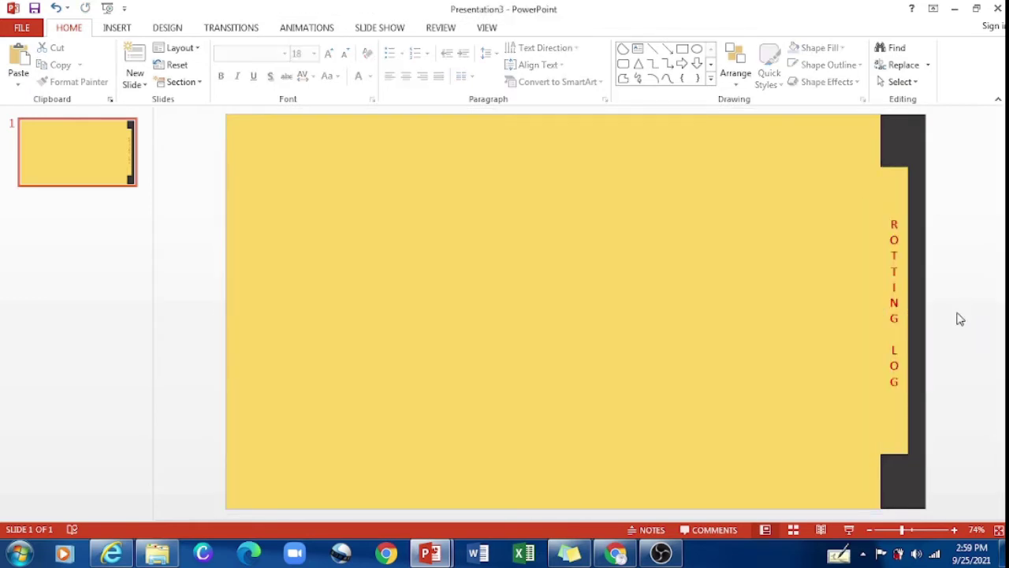
- Copy the folder group and paste a duplicate onto the slide
left_click(787, 324)
right_click(788, 324)
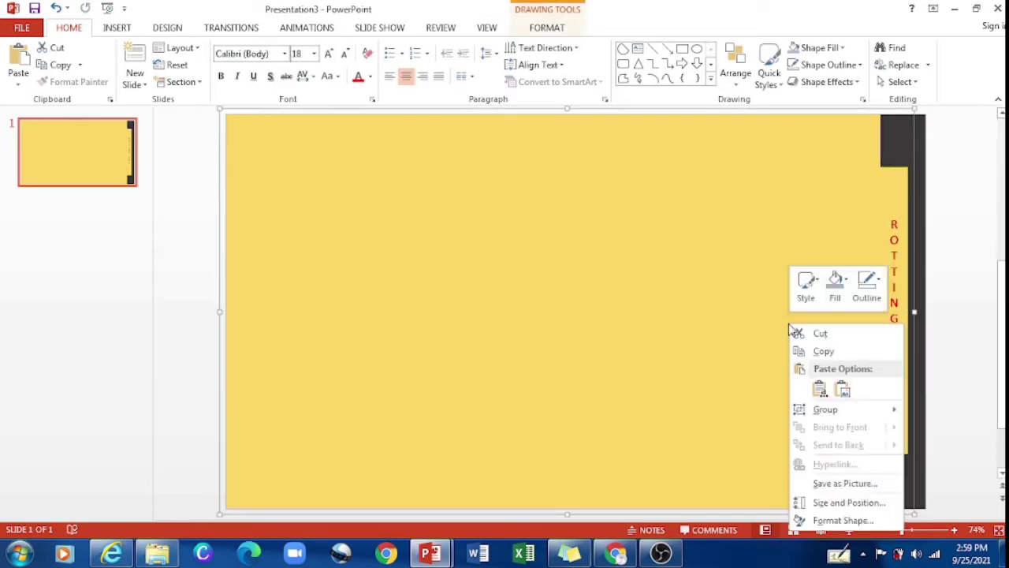
left_click(822, 351)
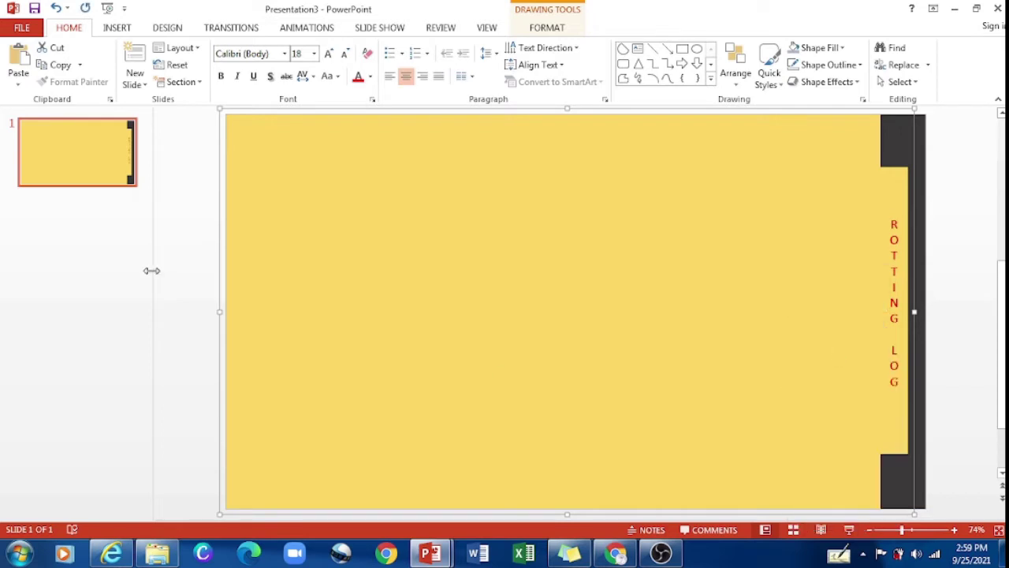
right_click(192, 299)
left_click(222, 327)
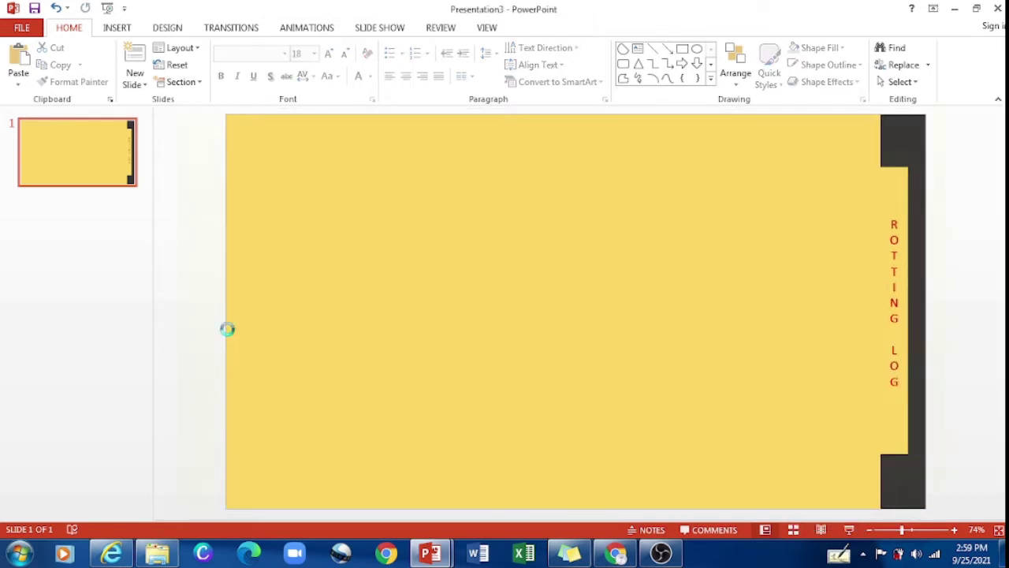
- Move the pasted folder copy left and fill it green
mouse_move(660, 365)
left_mouse_down()
mouse_move(608, 362)
mouse_move(630, 371)
left_mouse_up()
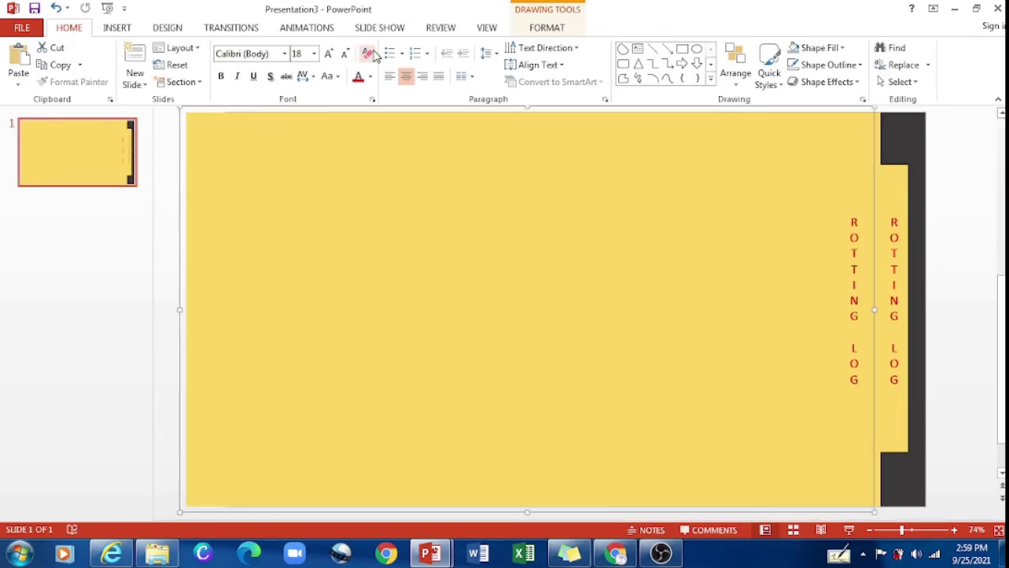
left_click(547, 28)
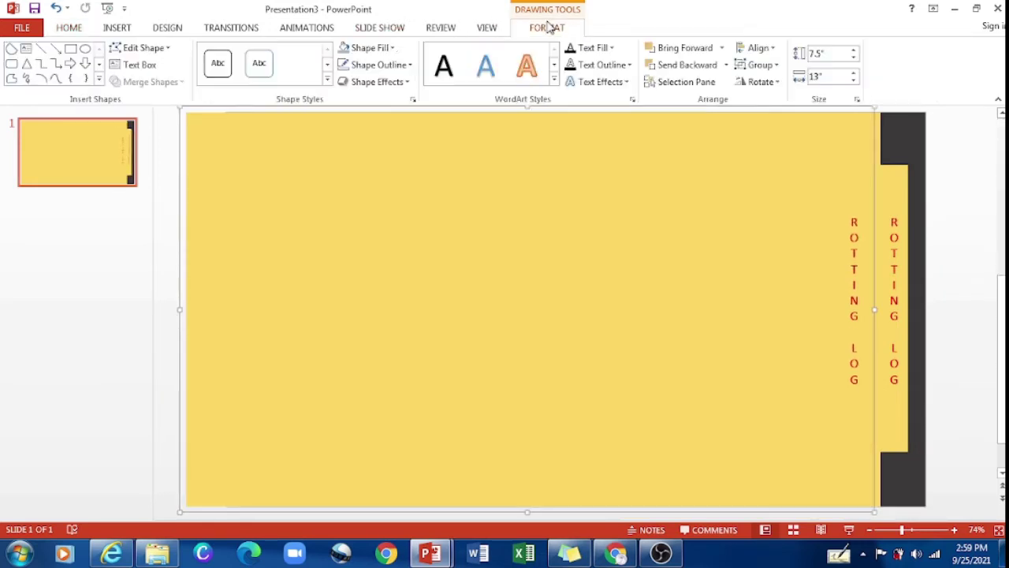
left_click(388, 47)
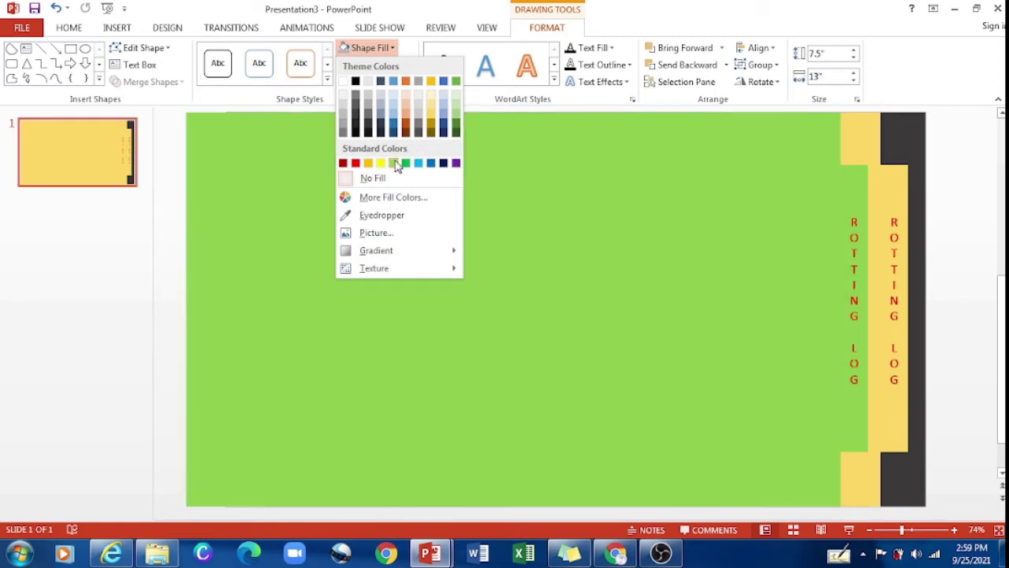
left_click(396, 164)
- Delete the old ROTTING LOG label from the green copy's tab
left_click(853, 238)
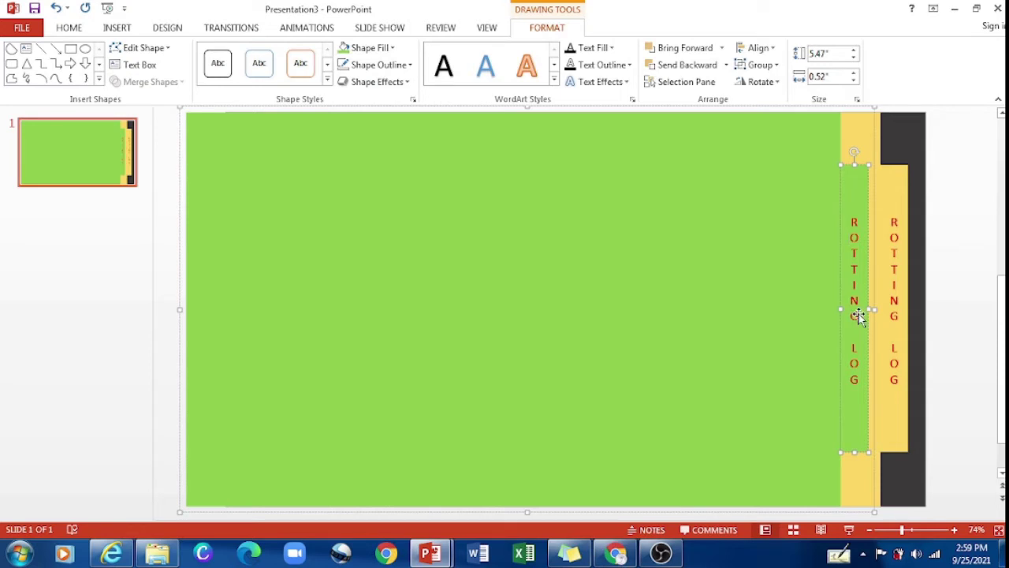
key("BackSpace")
key("BackSpace")
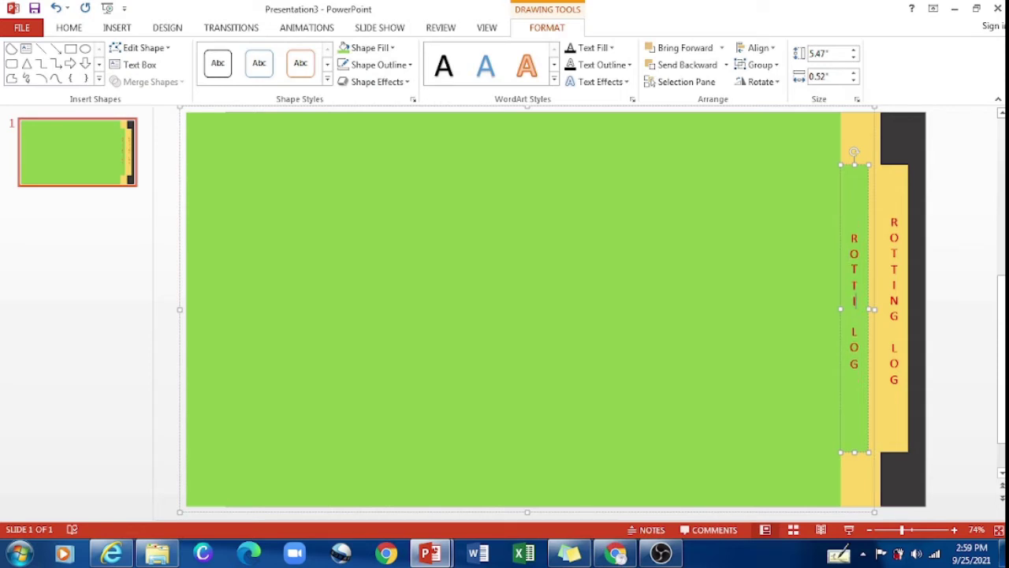
key("BackSpace")
key("BackSpace")
key("BackSpace")
key("BackSpace")
left_click(858, 334)
key("BackSpace")
left_click(69, 28)
left_click(370, 75)
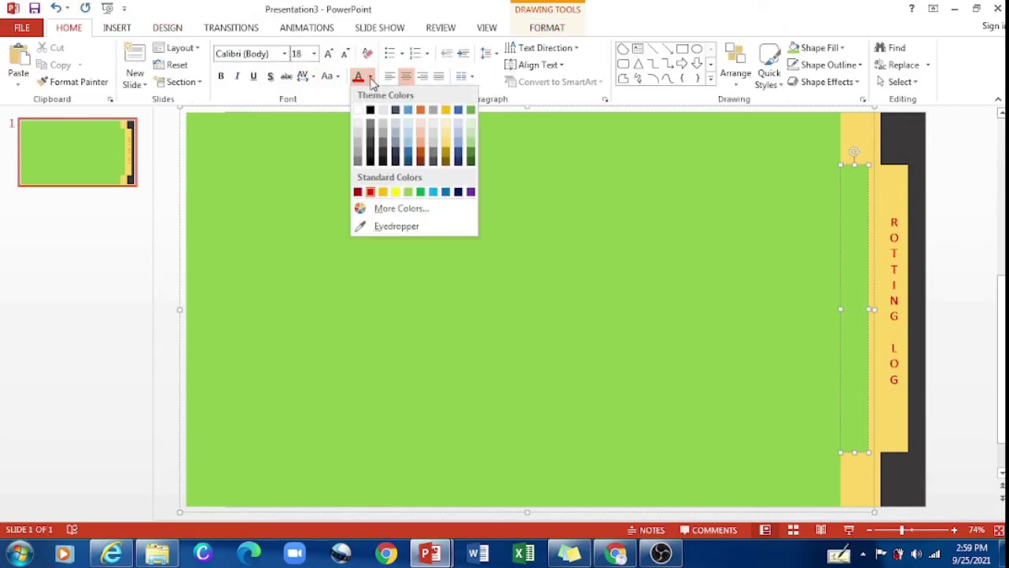
left_click(374, 117)
left_click(365, 129)
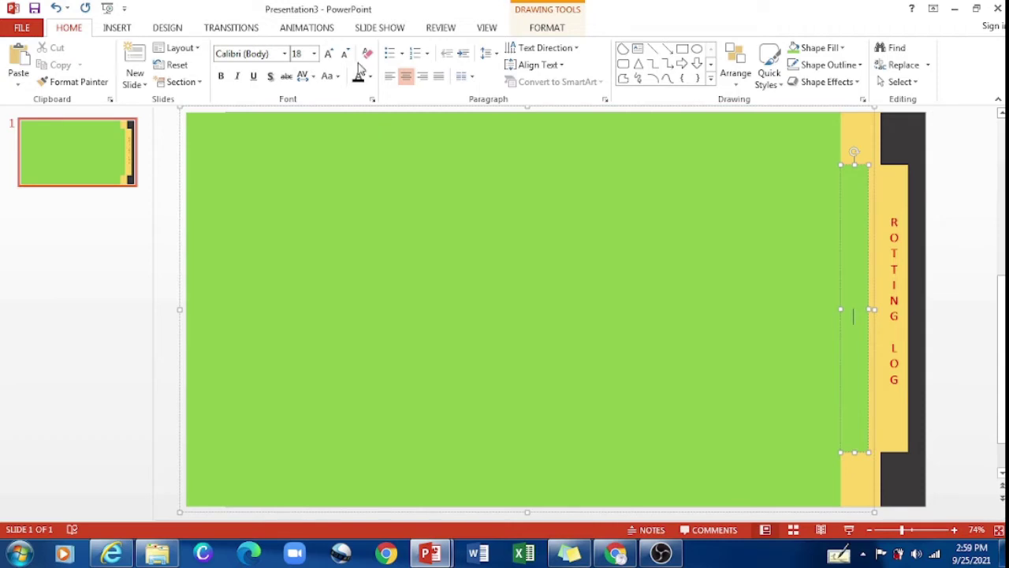
type("s")
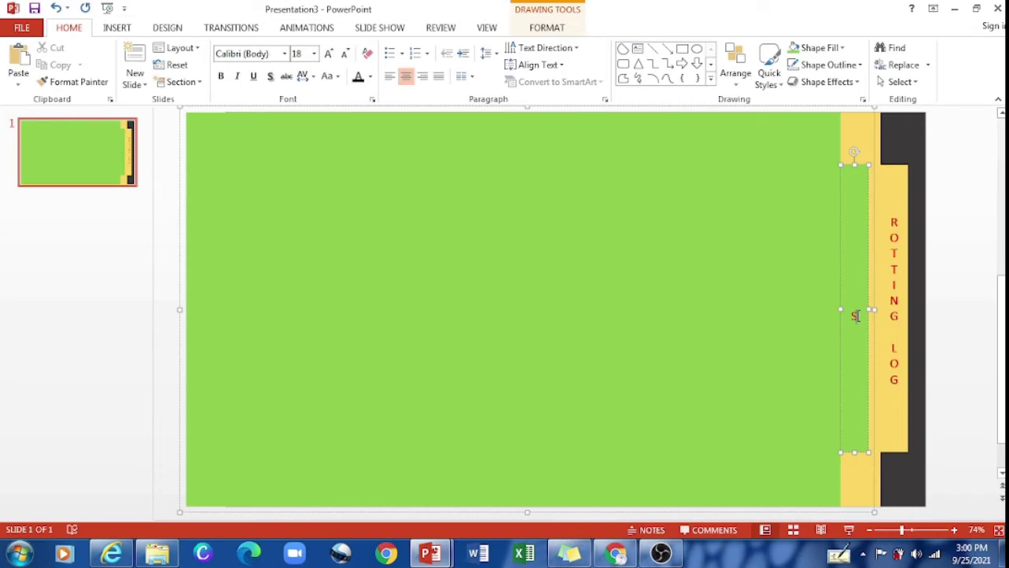
double_click(856, 315)
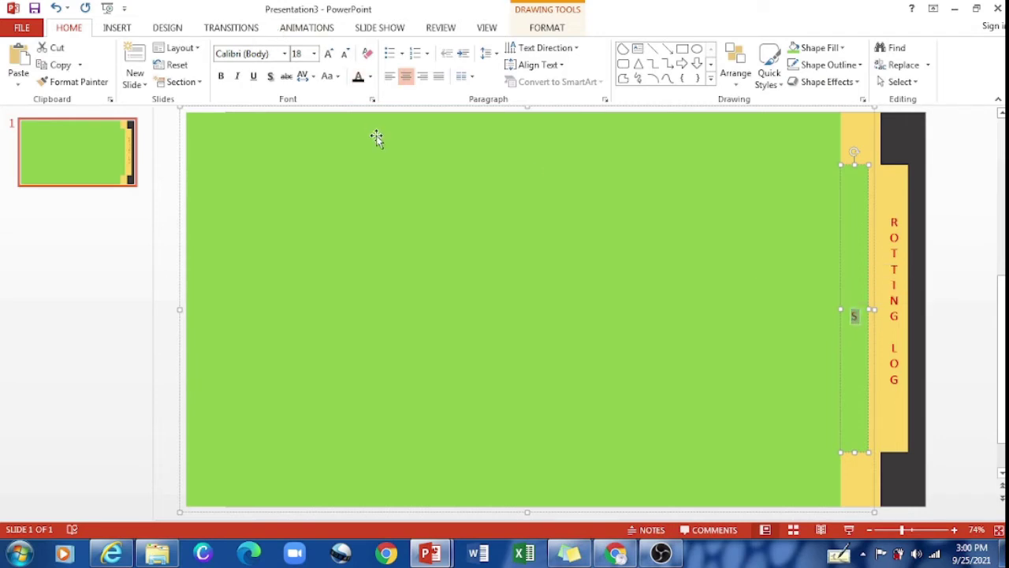
left_click(850, 318)
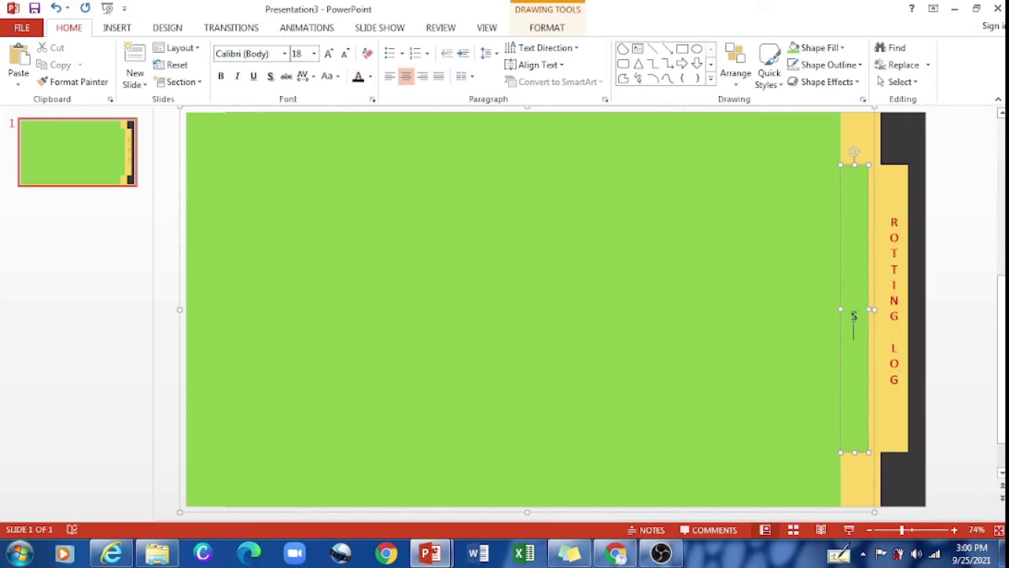
- Type AFRICAN SAVANA in the tab, one letter per line, with a blank line between words
type("A")
key("Return")
key("BackSpace")
type("F")
key("Return")
type("R")
key("Return")
type("I")
key("Return")
key("Return")
type("A")
key("Return")
key("Return")
key("Return")
type("AFRICAN S")
key("Return")
type("A")
key("Return")
type("V")
key("Return")
type("AN")
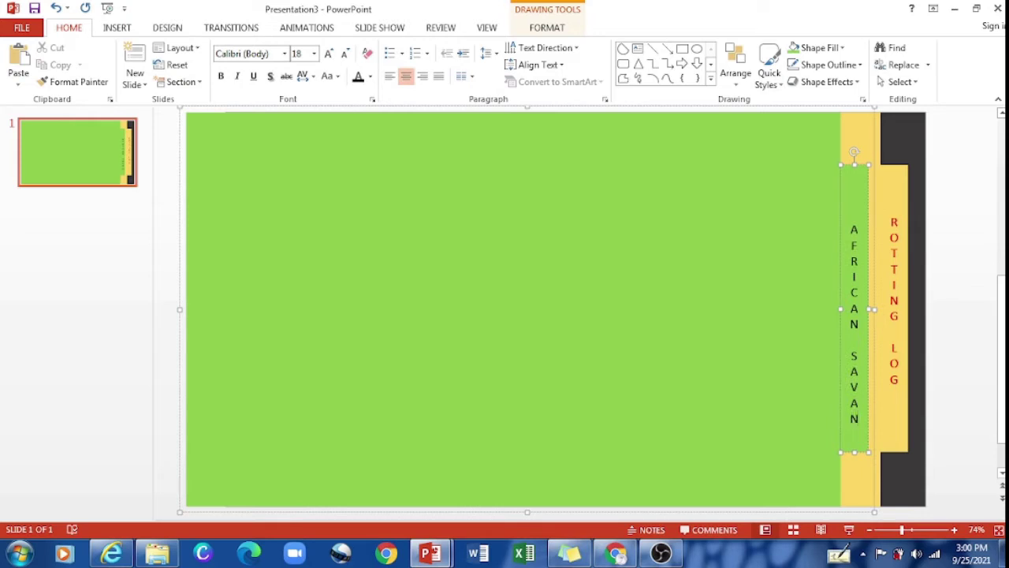
key("Return")
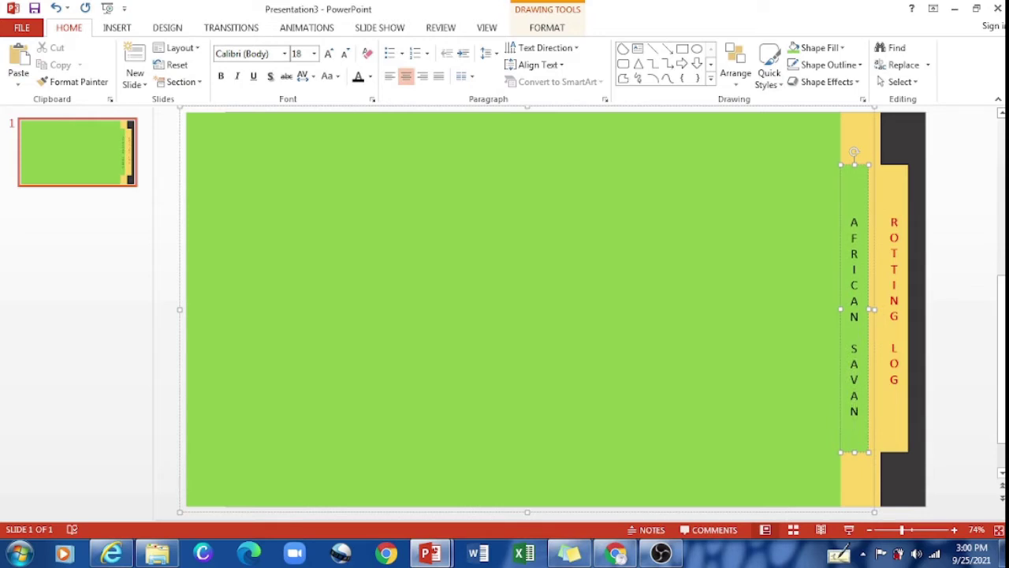
type("A")
key("Return")
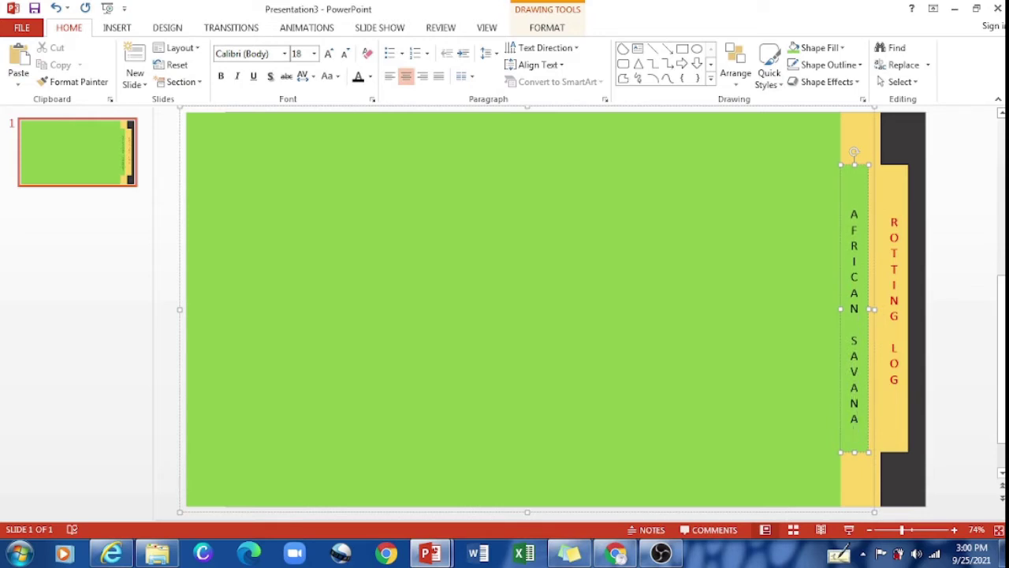
- Check the spelling of African Savanna on a browser reference page
left_click(616, 553)
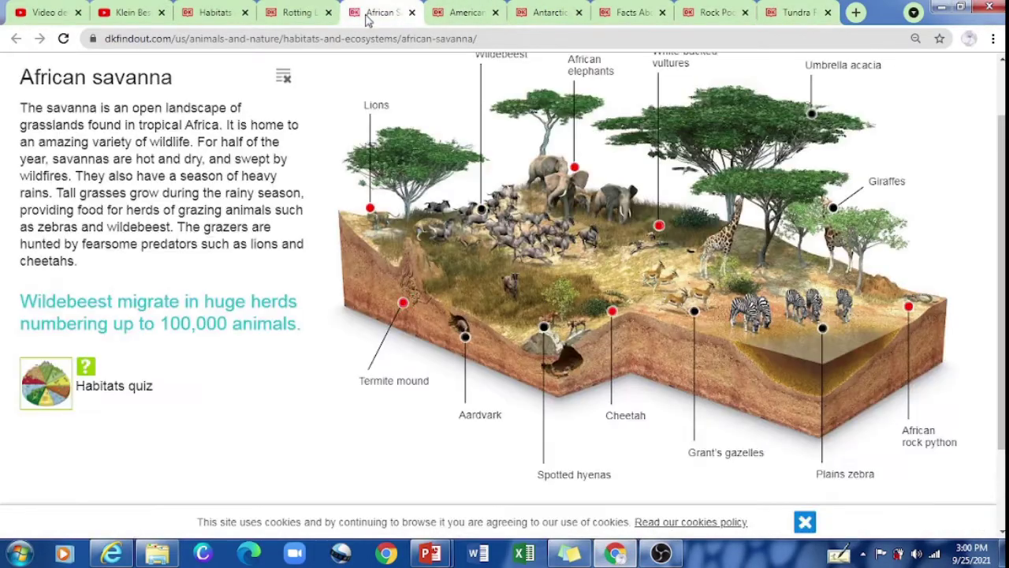
left_click(371, 12)
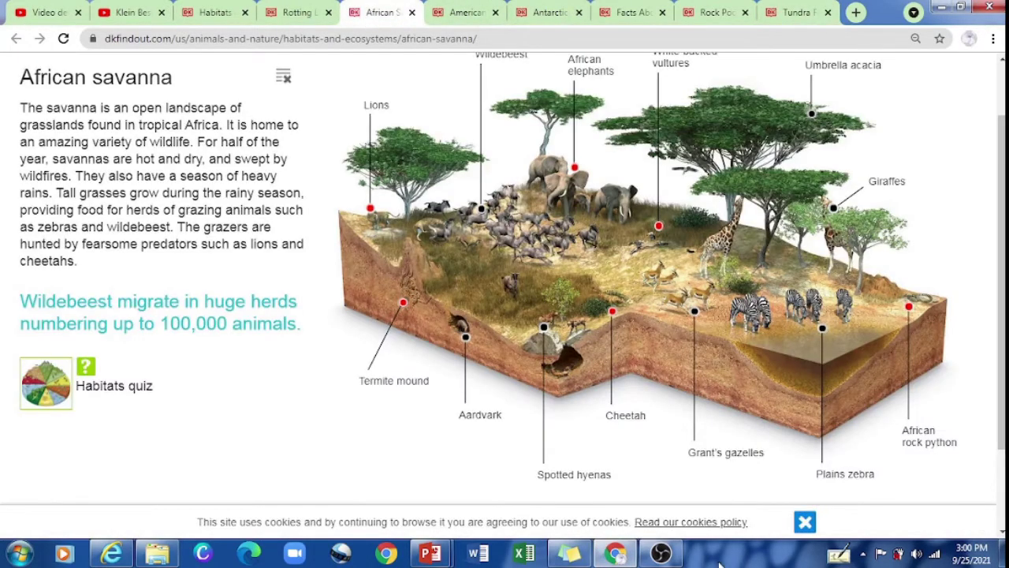
mouse_move(429, 553)
left_click(522, 505)
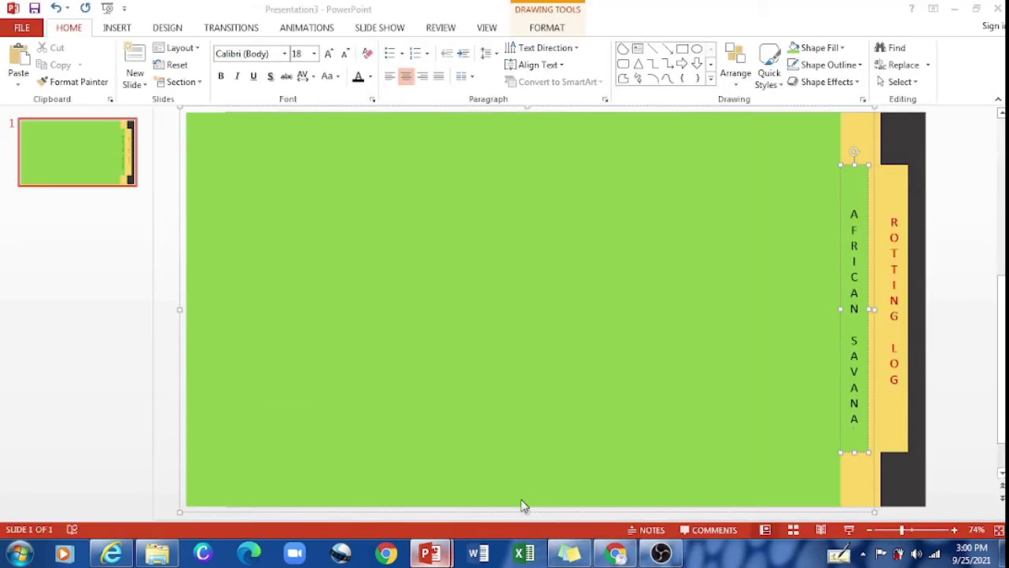
- Add a line for the missing N in SAVANNA and paste another folder copy further left
left_click(858, 402)
key("Return")
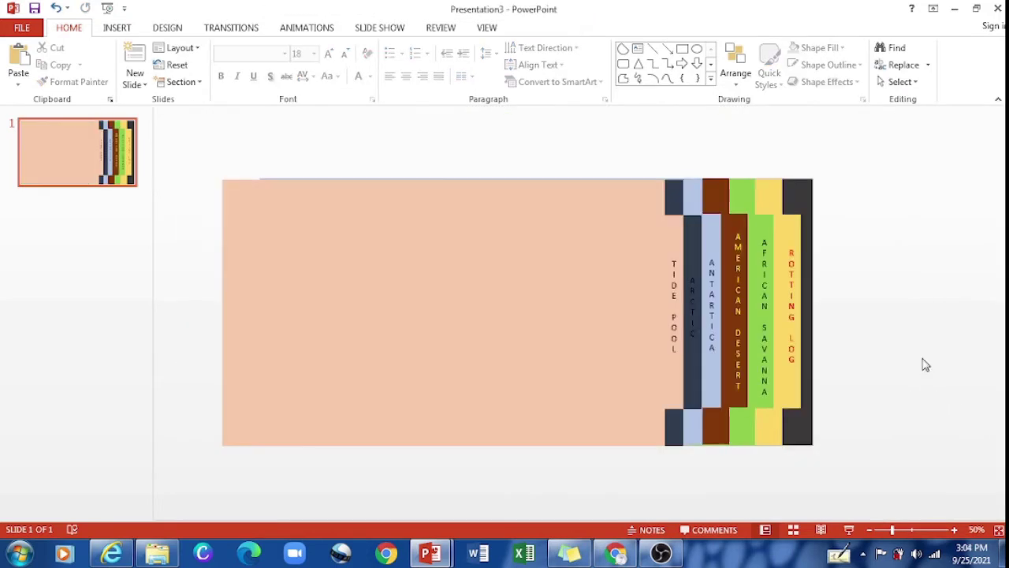
key("ctrl+v")
left_click_drag(536, 345, 418, 341)
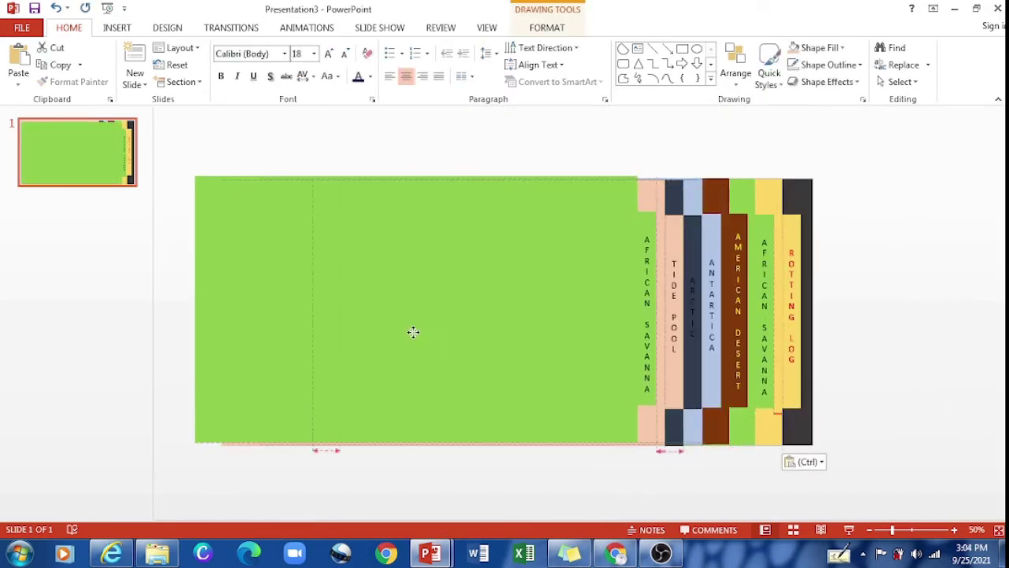
- Fill the new front folder copy blue-gray
left_click(524, 30)
left_click(369, 47)
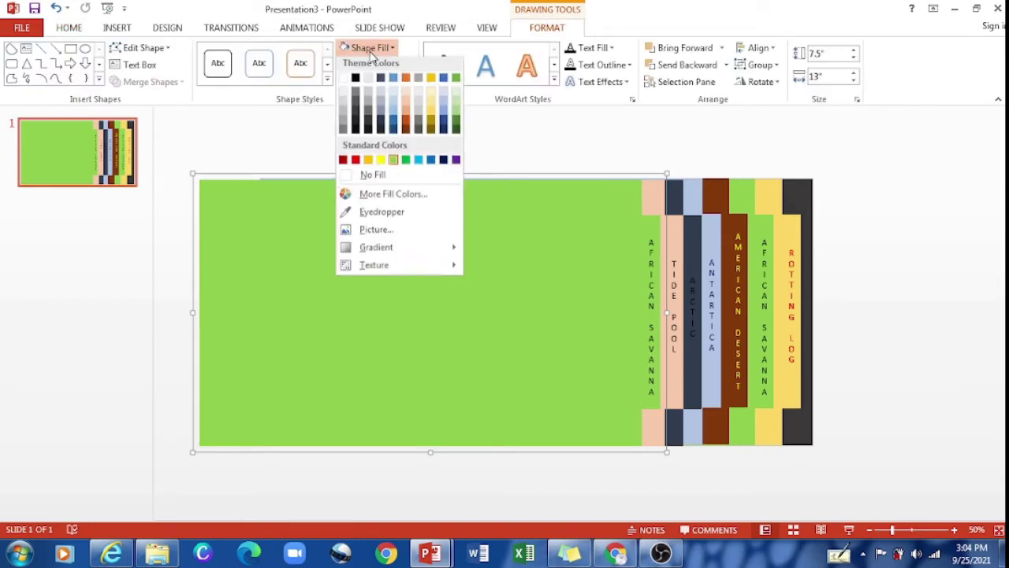
left_click(380, 107)
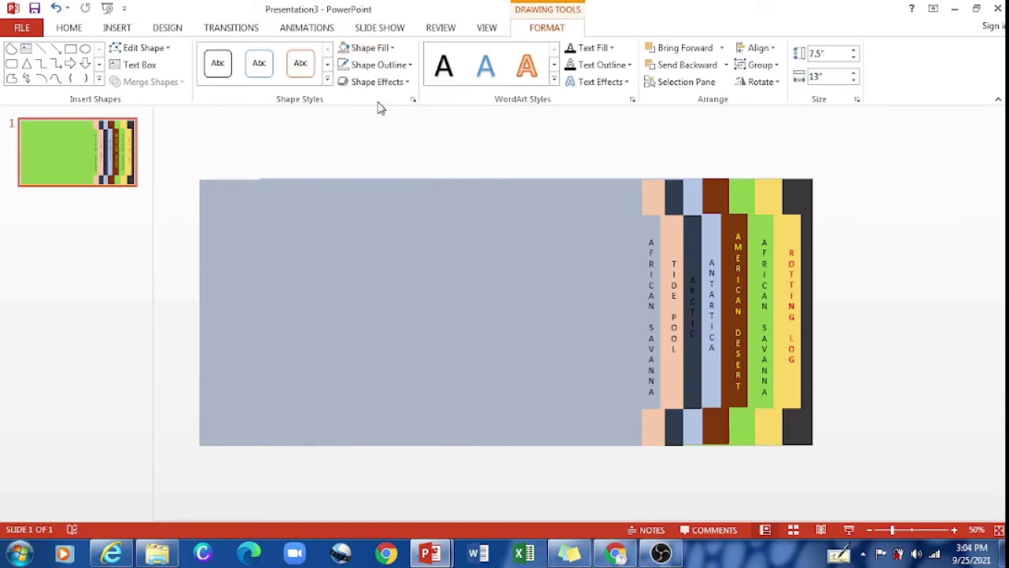
- Edit the new folder's tab label to read TUNDRA
left_click(652, 390)
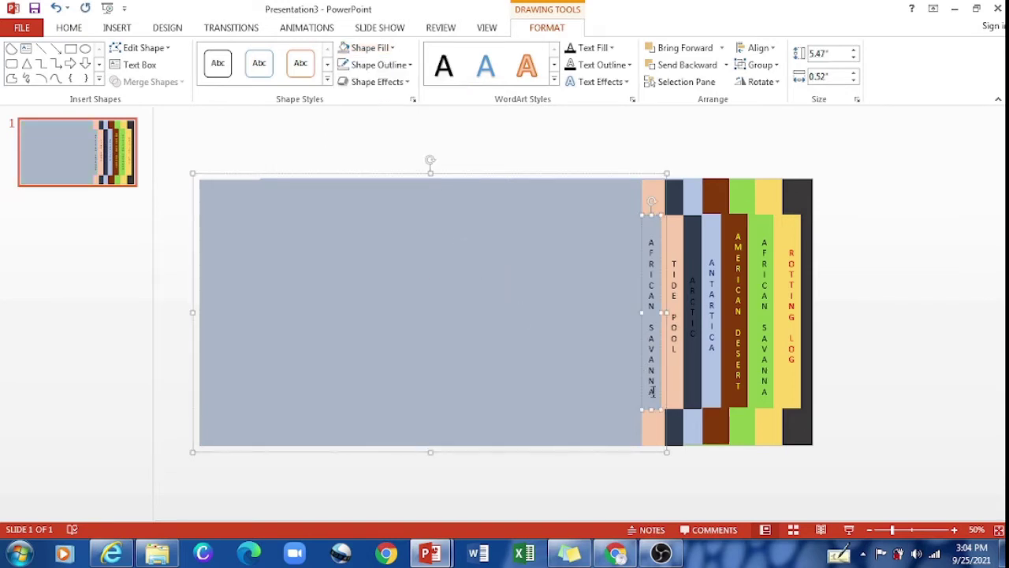
key("BackSpace")
key("BackSpace")
key("BackSpace")
key("BackSpace")
key("BackSpace")
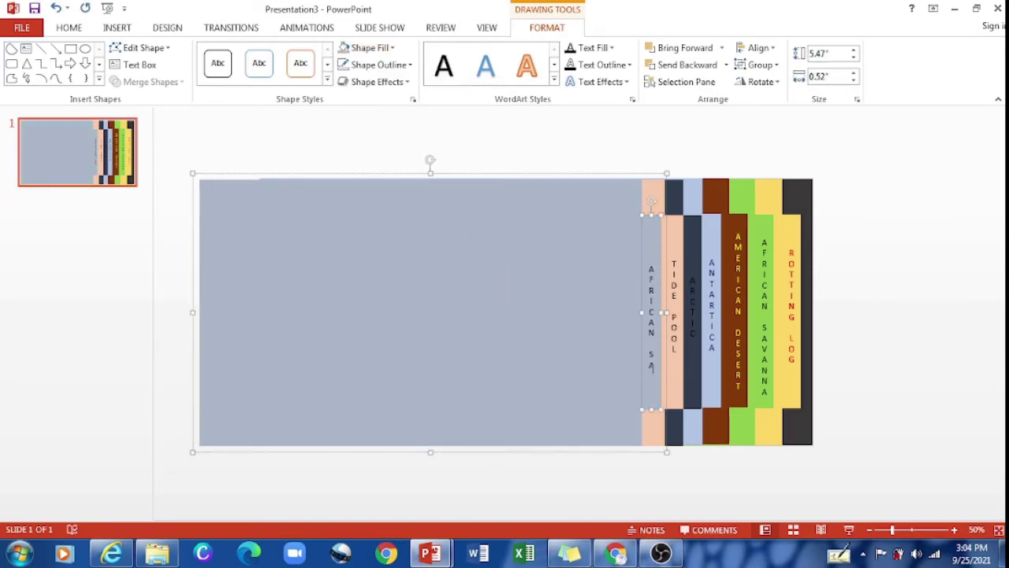
key("BackSpace")
key("BackSpace")
key("BackSpace")
key("BackSpace")
key("BackSpace")
key("BackSpace")
type("DRA")
- Color the TUNDRA letters Dark Red from Standard Colors
left_click(954, 530)
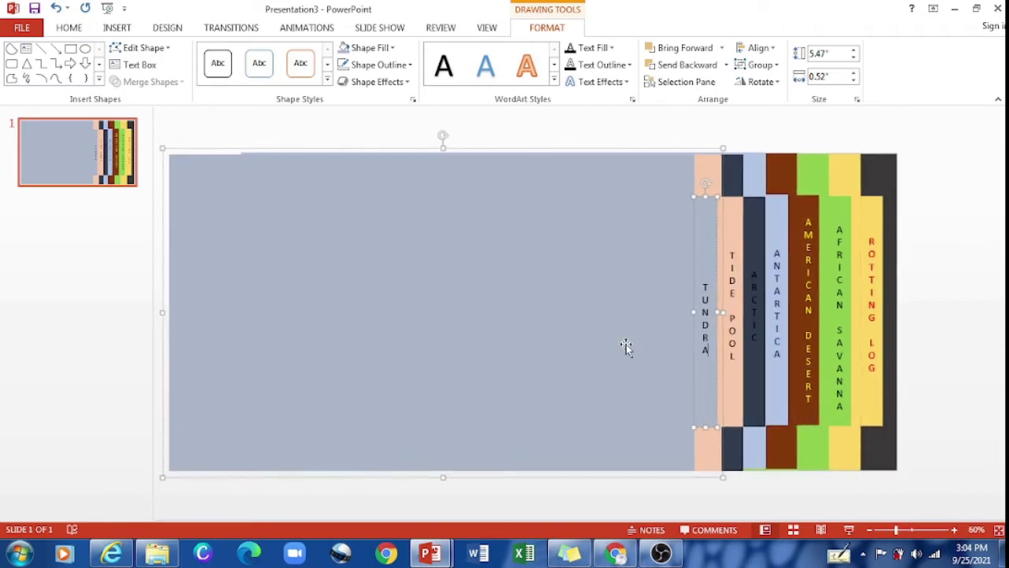
left_click_drag(707, 348, 700, 314)
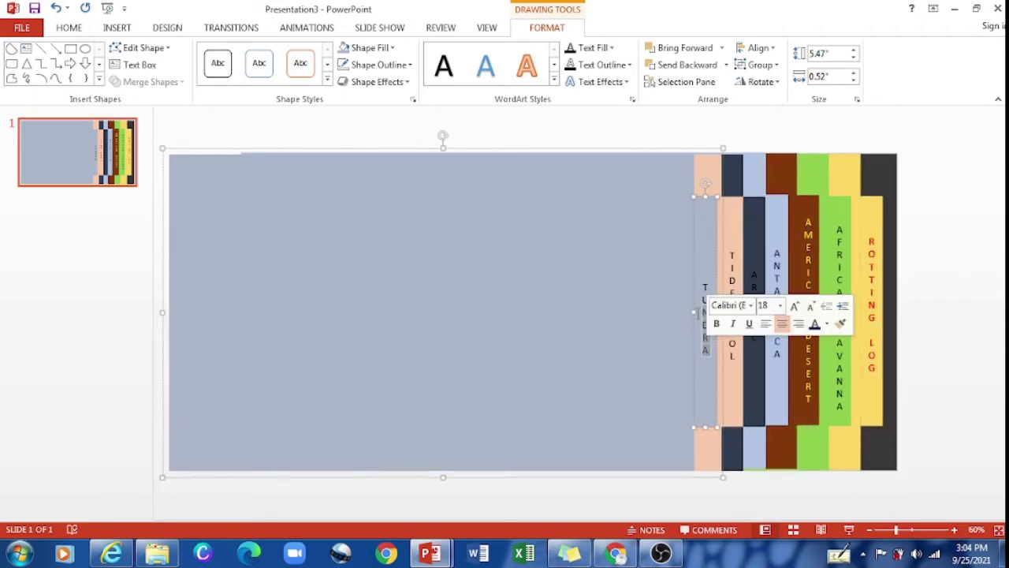
left_click(69, 27)
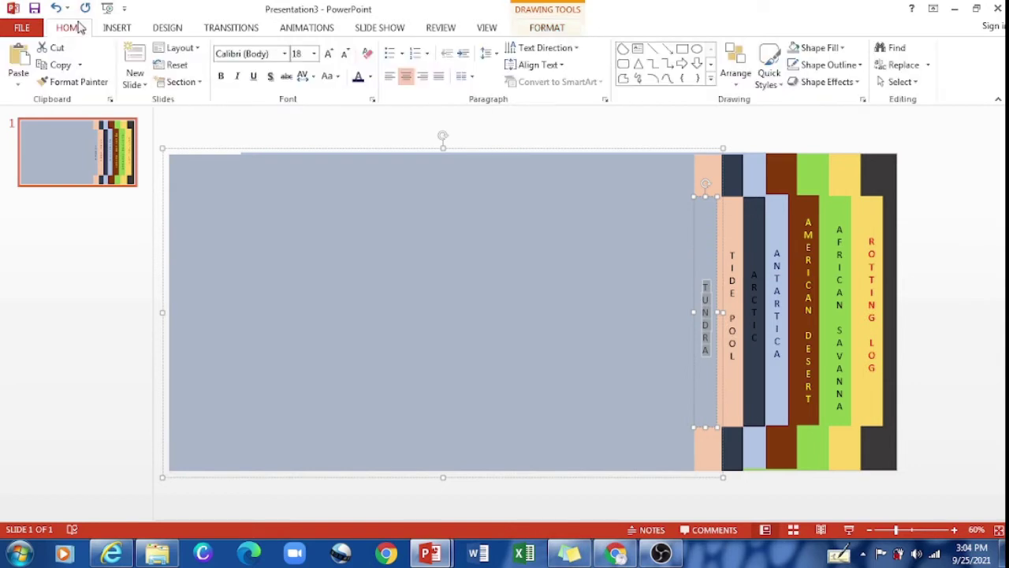
left_click(370, 77)
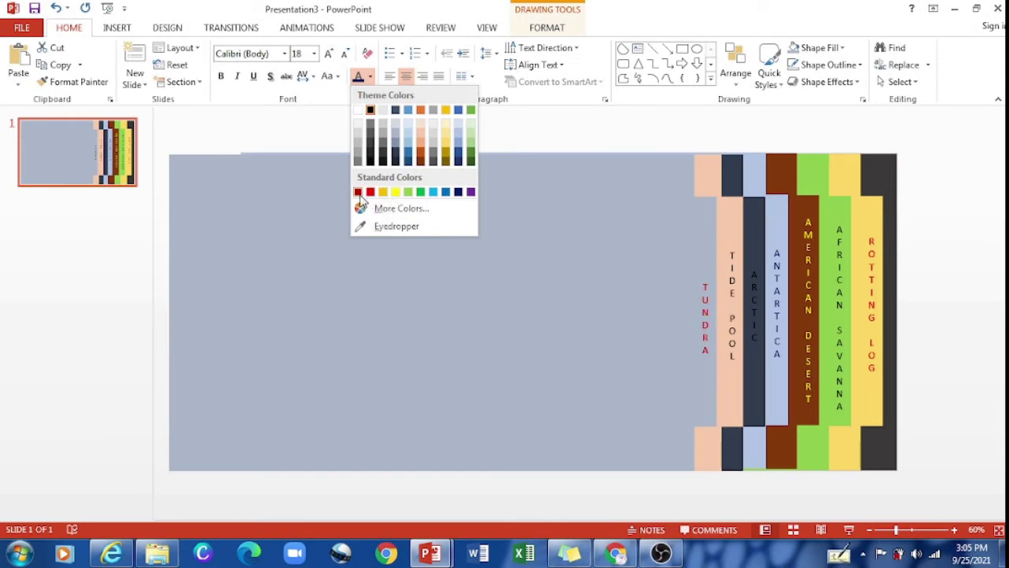
left_click(359, 192)
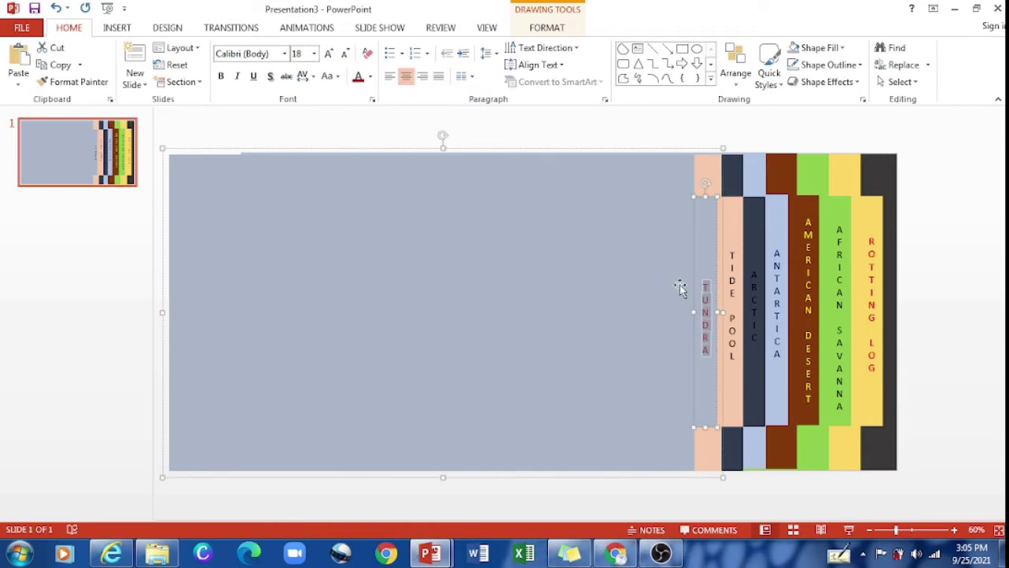
- Shift the TUNDRA label slightly right and color the ARCTIC label light tan
left_click(739, 357)
left_click_drag(739, 357, 750, 341)
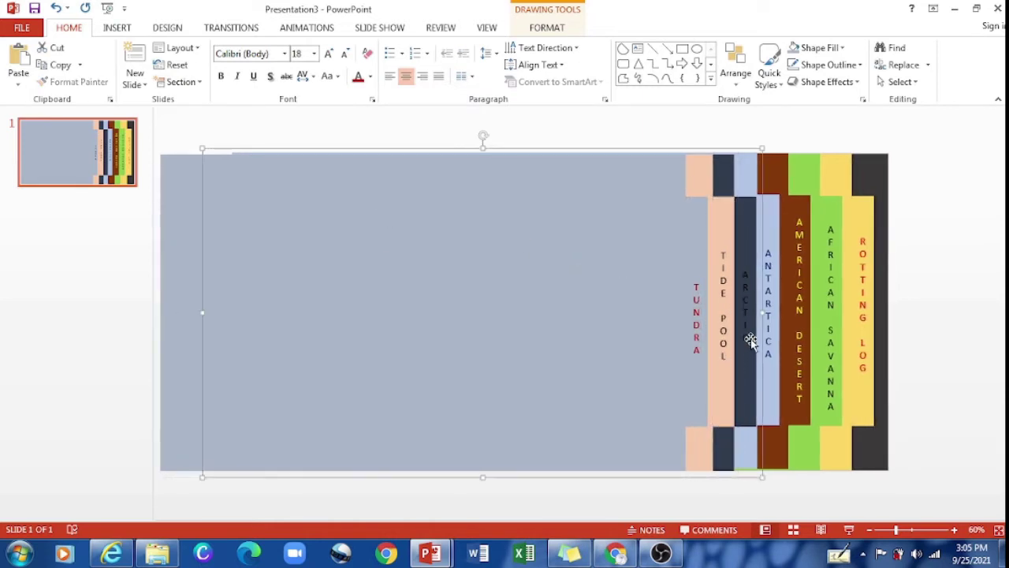
double_click(747, 337)
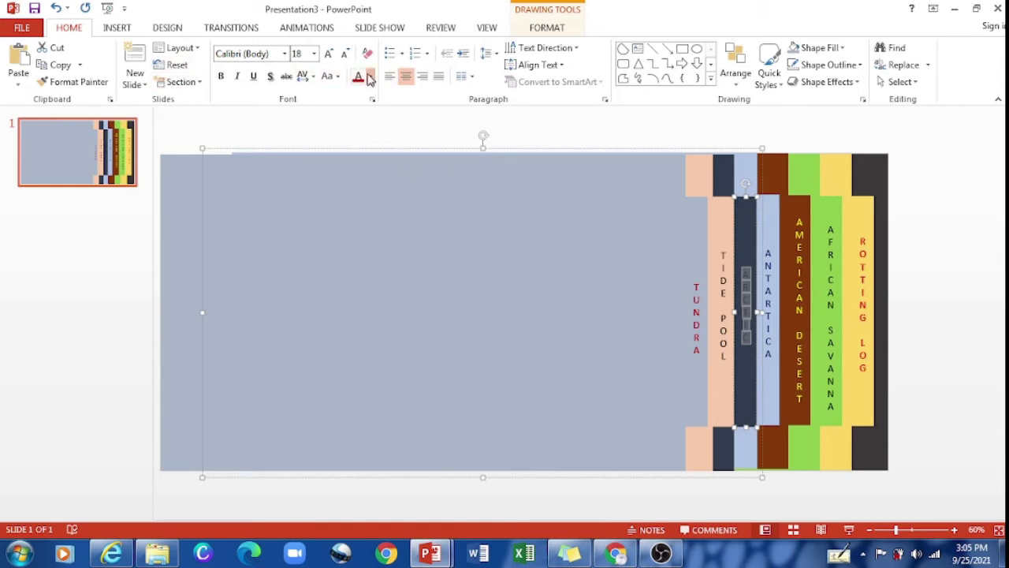
left_click(370, 76)
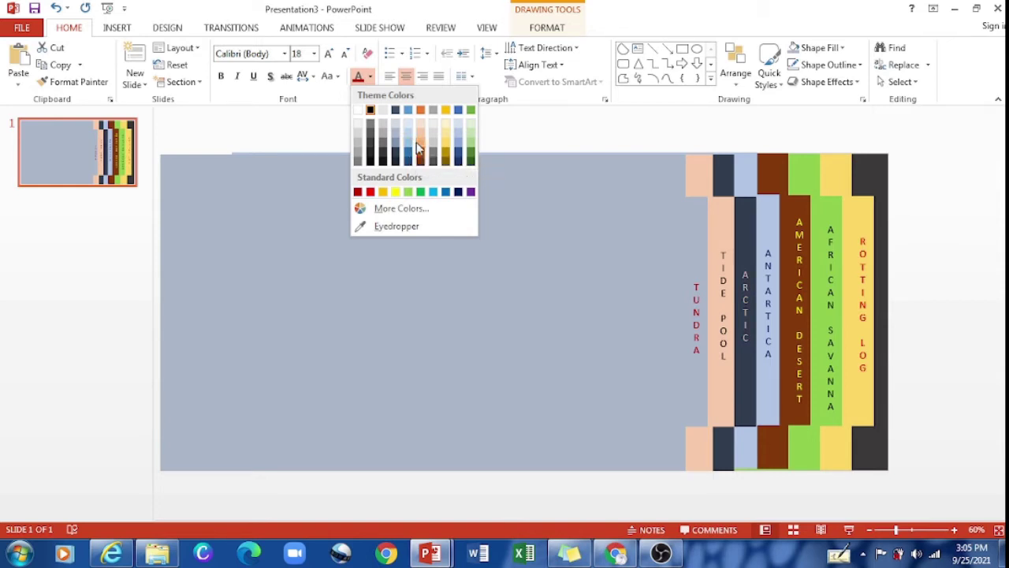
left_click(475, 268)
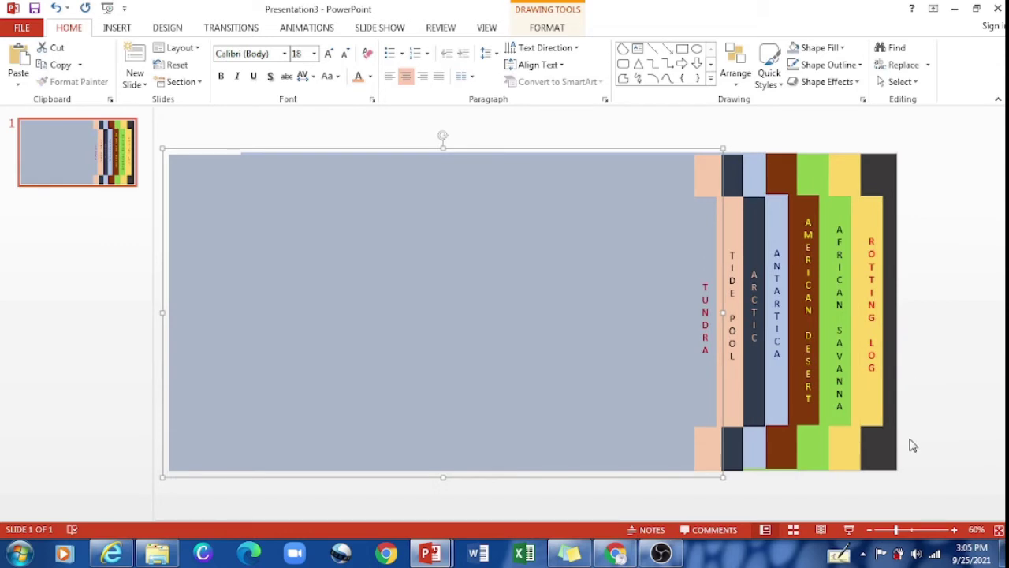
left_click(947, 252)
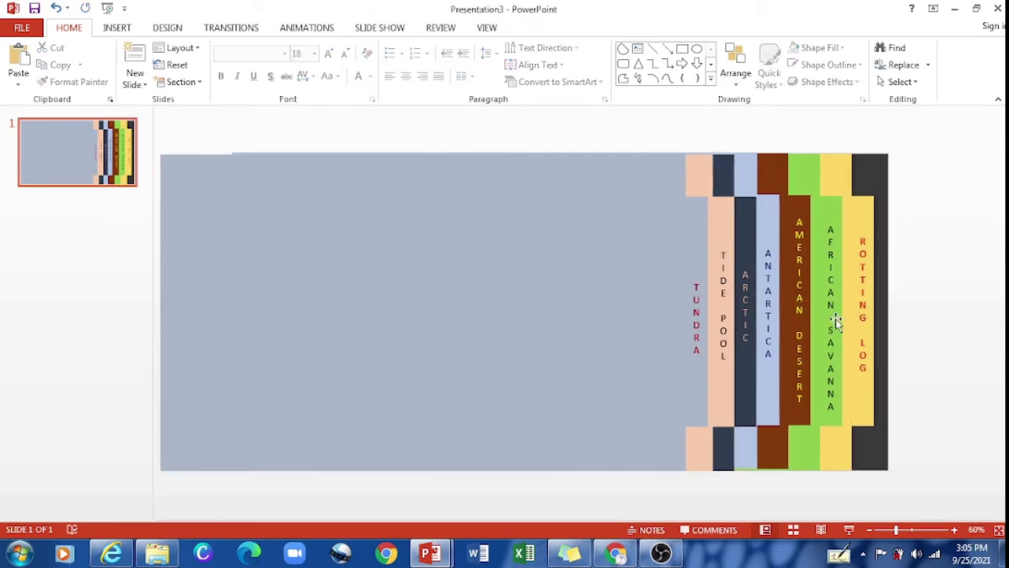
- Nudge the AFRICAN SAVANNA strip slightly right within the stack
left_click(834, 320)
left_click(949, 243)
left_click_drag(816, 173, 824, 172)
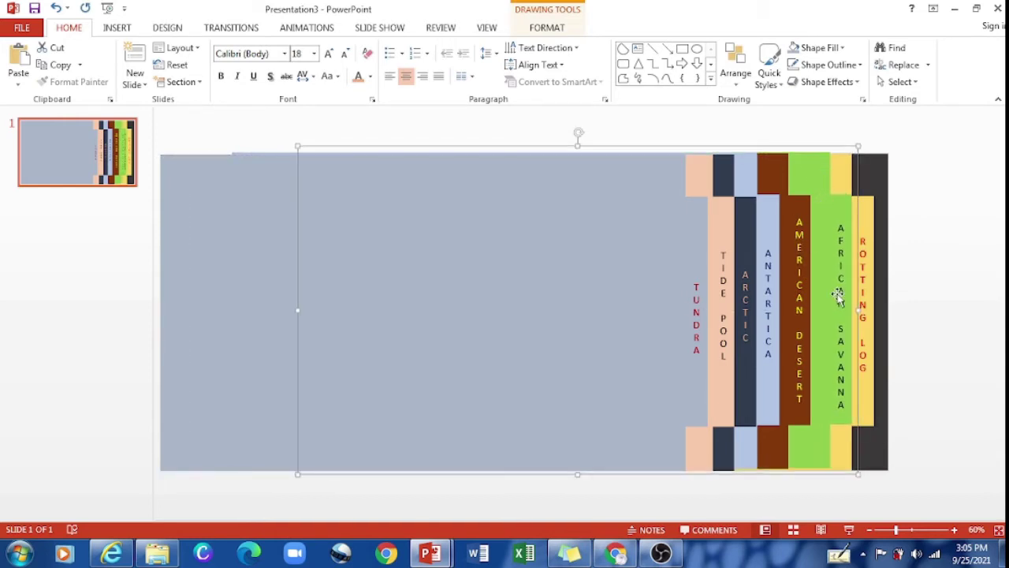
left_click_drag(832, 294, 832, 298)
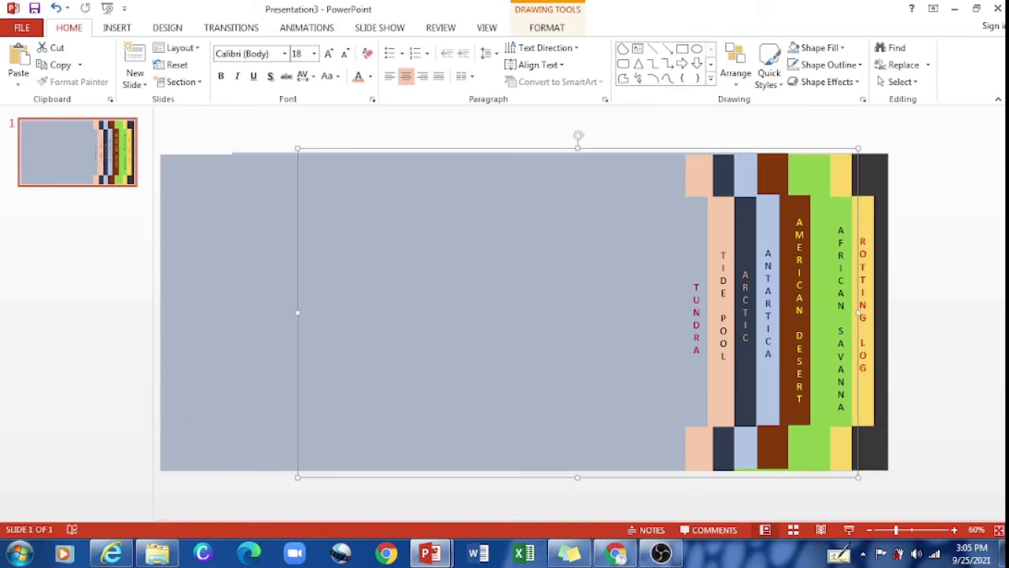
- Move the AMERICAN DESERT column right and nudge the tab group right and up
left_click(969, 349)
left_click(799, 349)
double_click(799, 349)
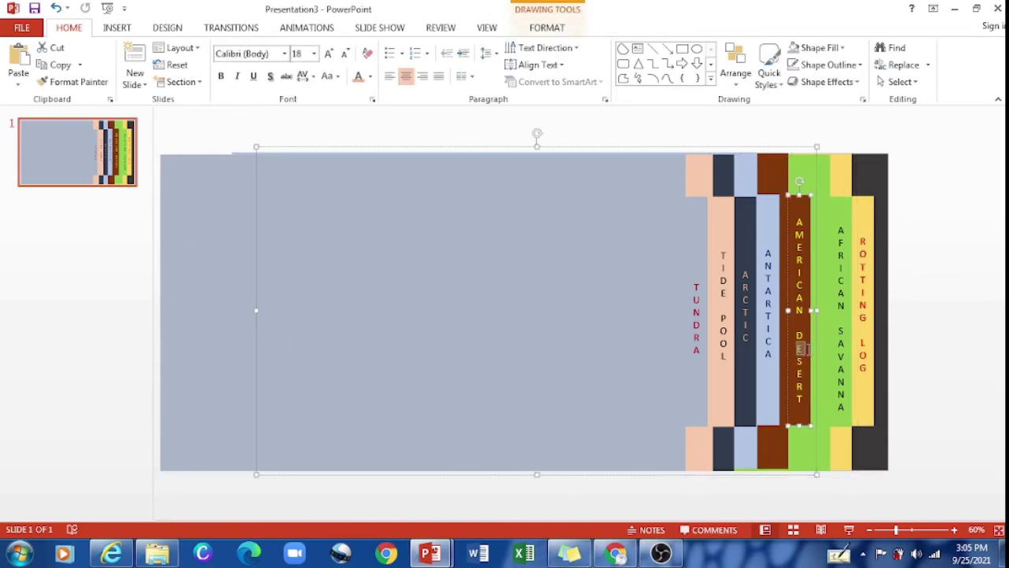
left_click_drag(774, 208, 779, 178)
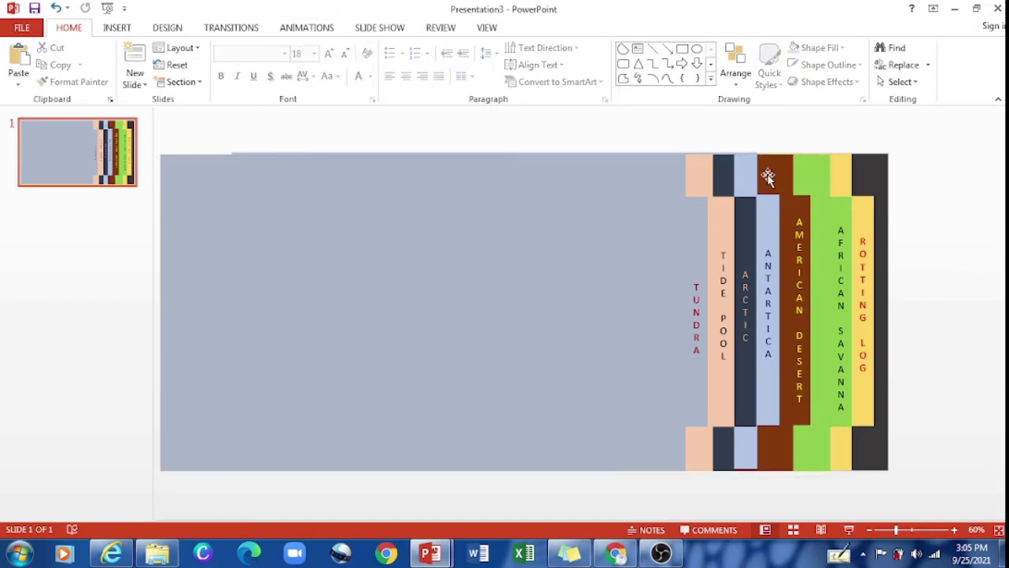
left_click(775, 151)
key("Right")
key("Right")
key("Right")
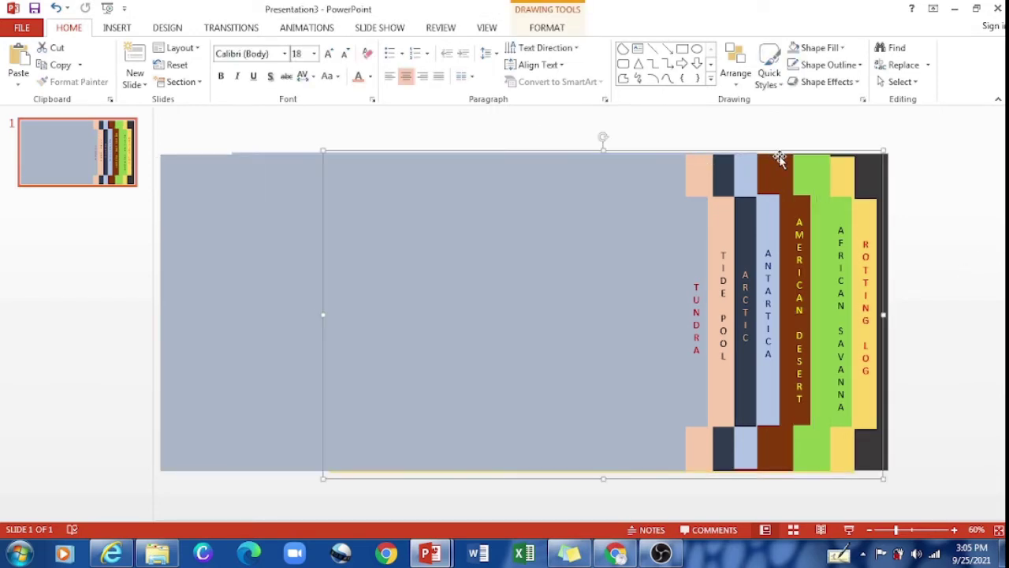
key("Up")
key("Up")
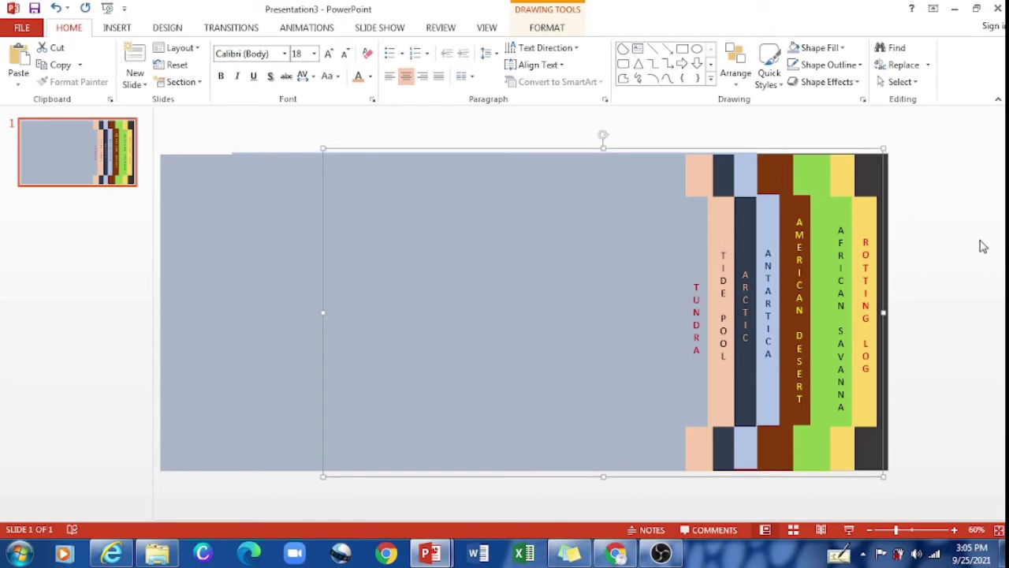
left_click(952, 274)
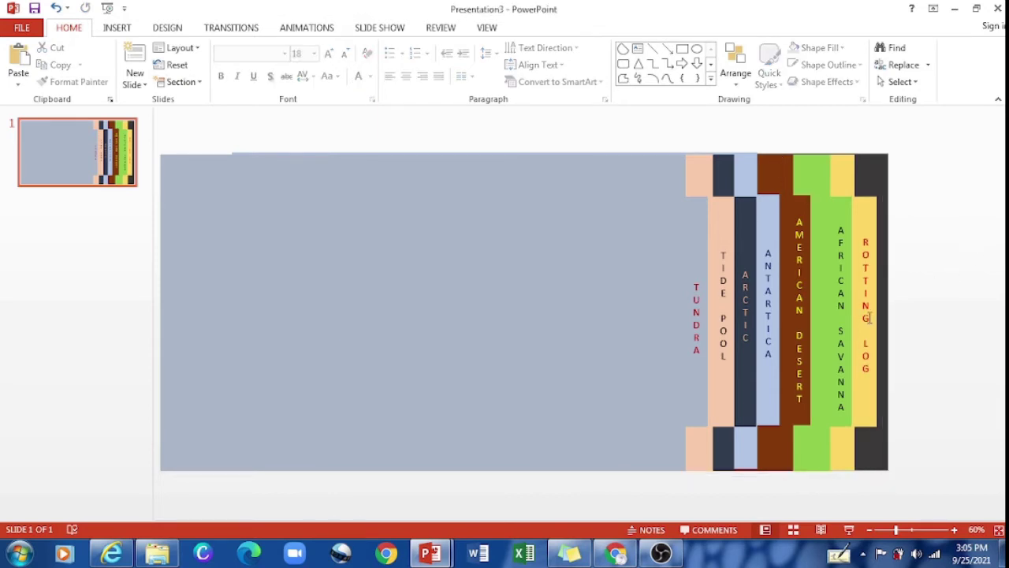
left_click(842, 347)
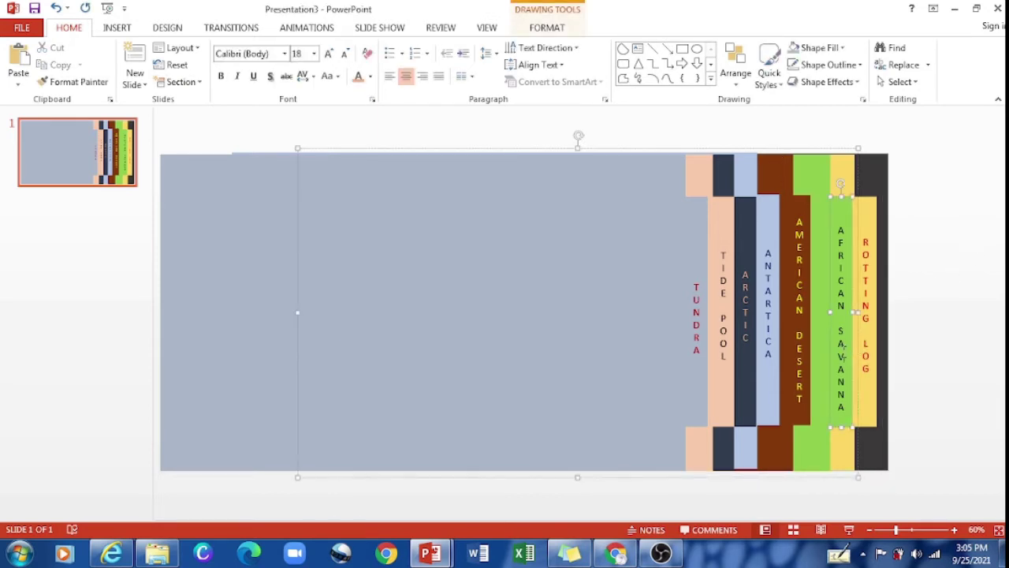
- Shift the ROTTING LOG strip slightly and move the brown AMERICAN DESERT column further right
left_click(847, 476)
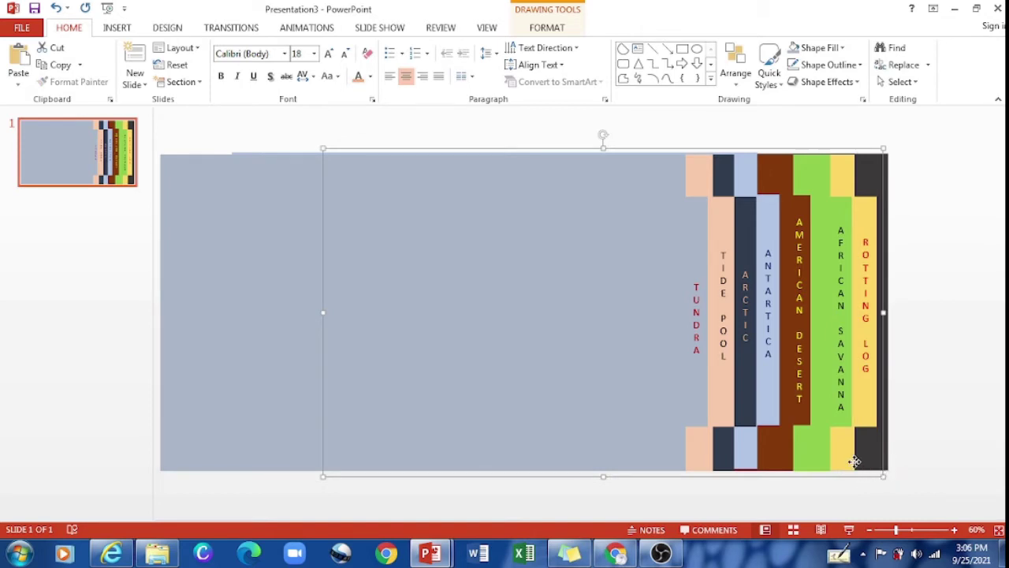
left_click_drag(854, 462, 852, 461)
left_click(924, 441)
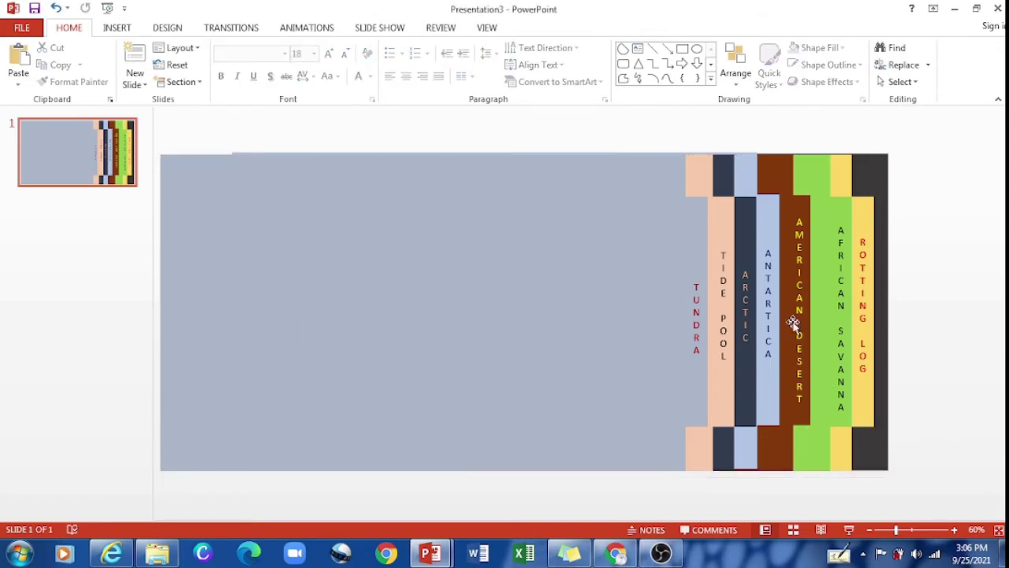
left_click_drag(777, 450, 796, 455)
left_click(917, 417)
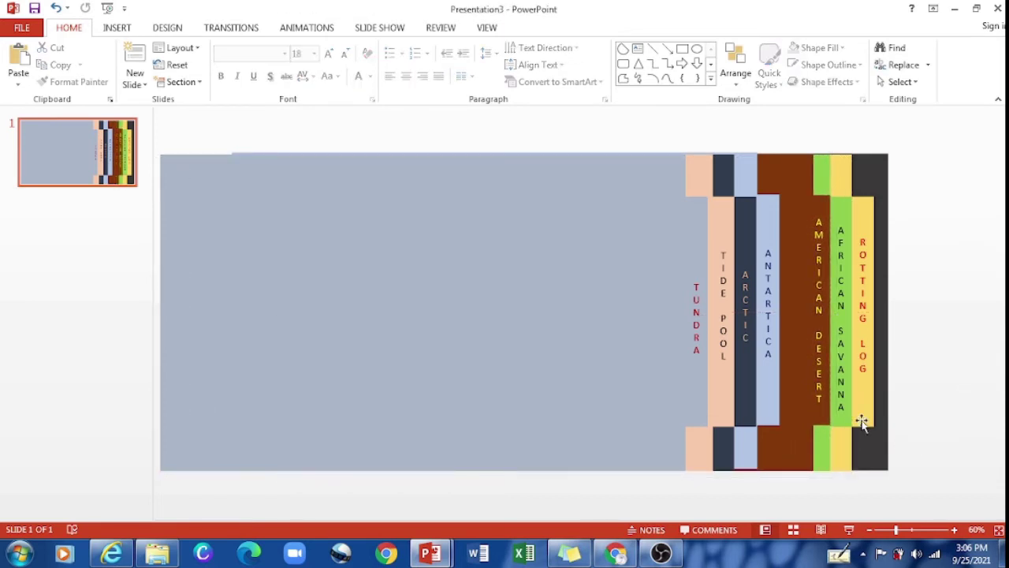
- Slide the ANTARCTICA and ARCTIC strips right to even their spacing beside AMERICAN DESERT
left_click(746, 460)
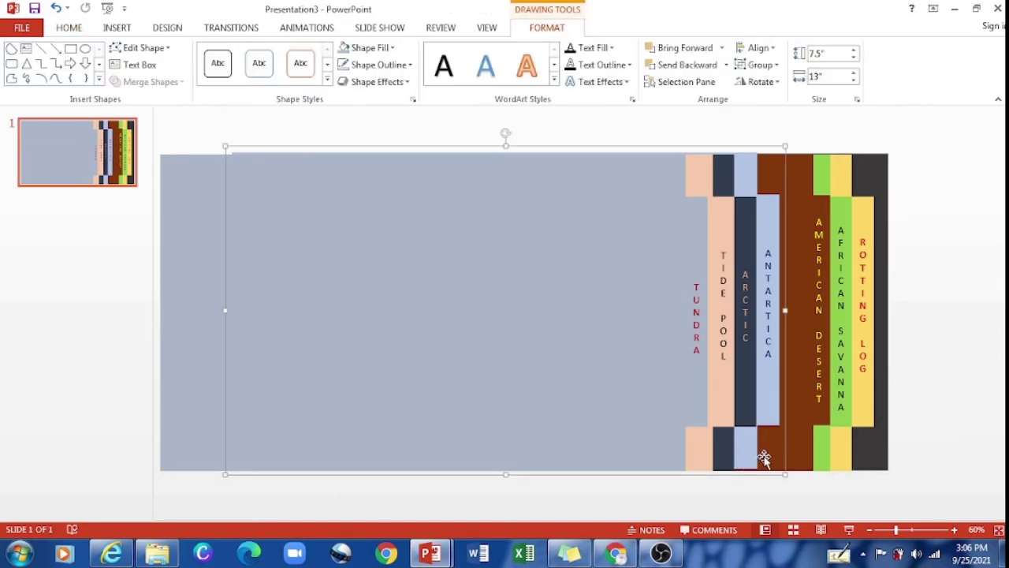
left_click_drag(764, 459, 782, 460)
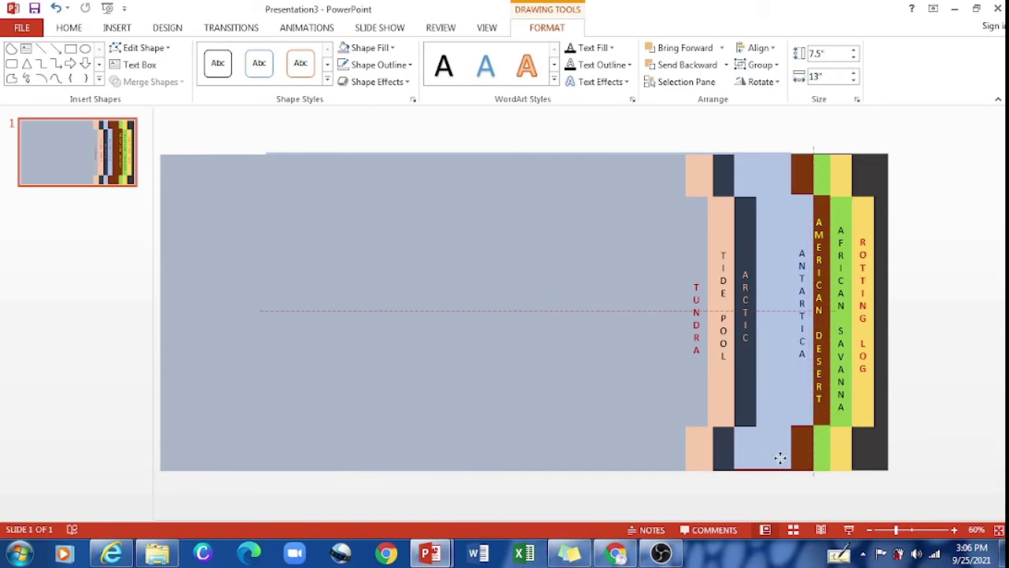
left_click(918, 428)
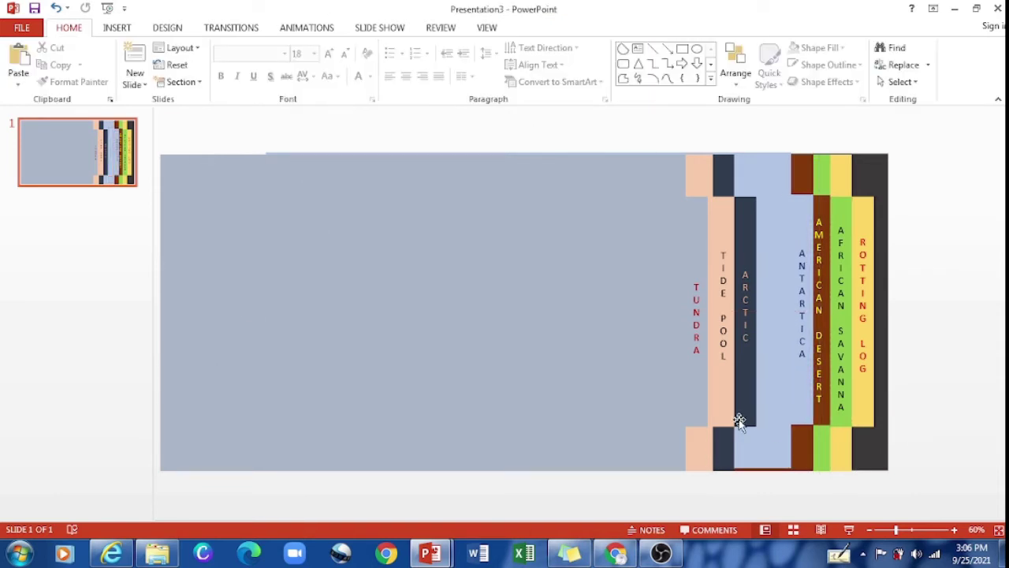
left_click(728, 458)
left_click_drag(728, 457, 763, 458)
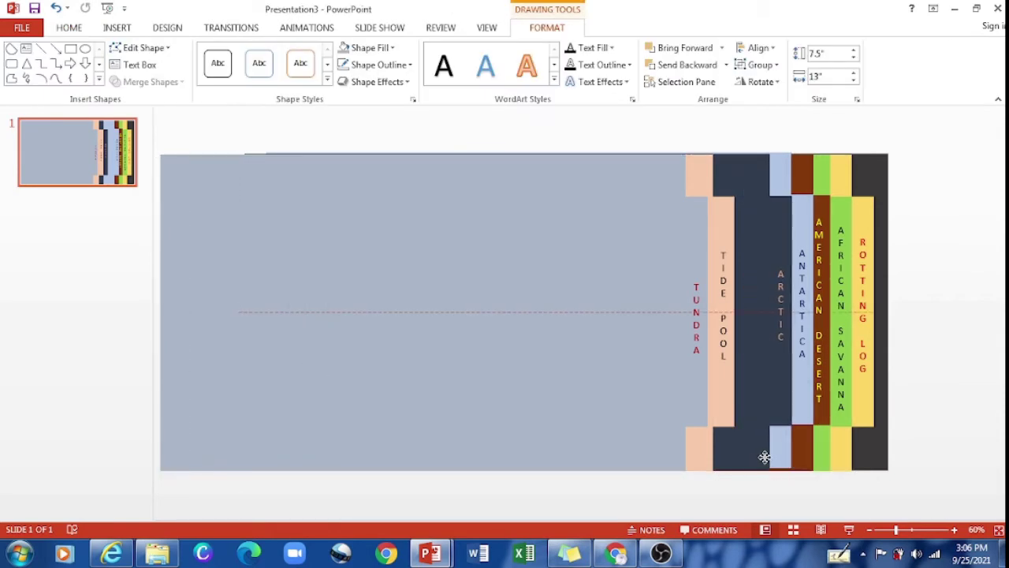
left_click_drag(764, 458, 764, 457)
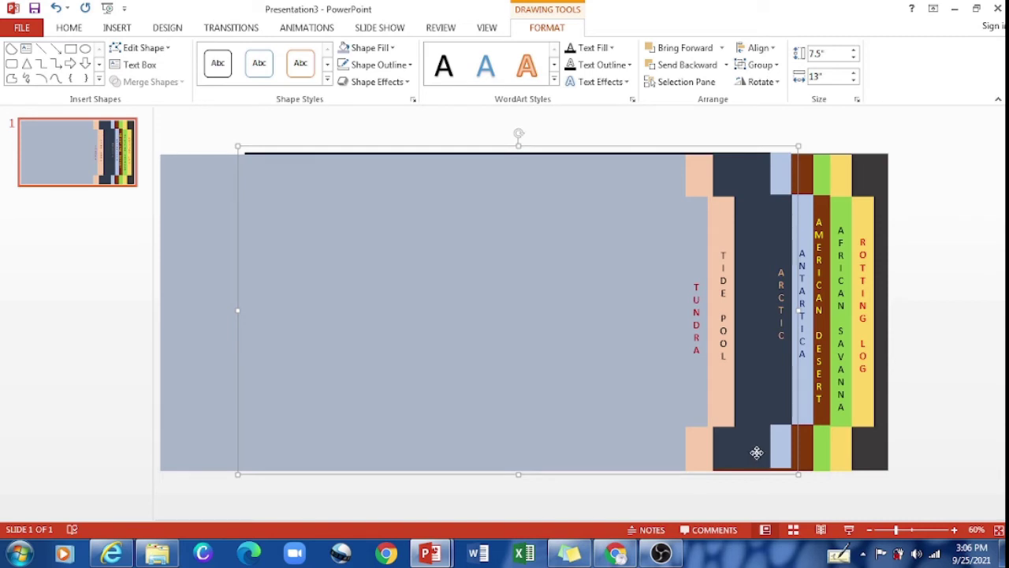
left_click_drag(782, 458, 745, 460)
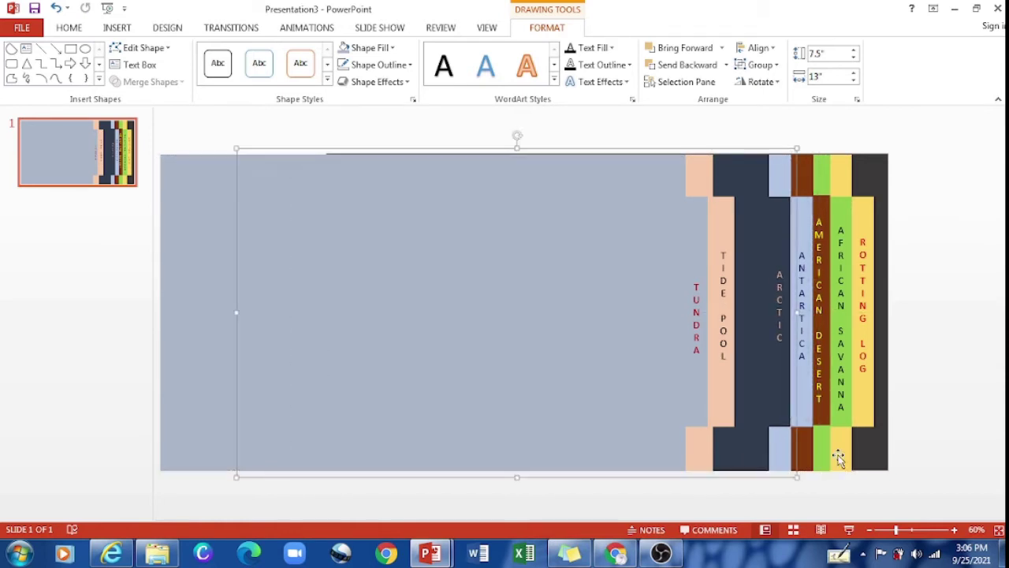
- Move the TIDE POOL strip right, undoing an accidental shift of the grey folder
left_click(913, 423)
left_click(700, 456)
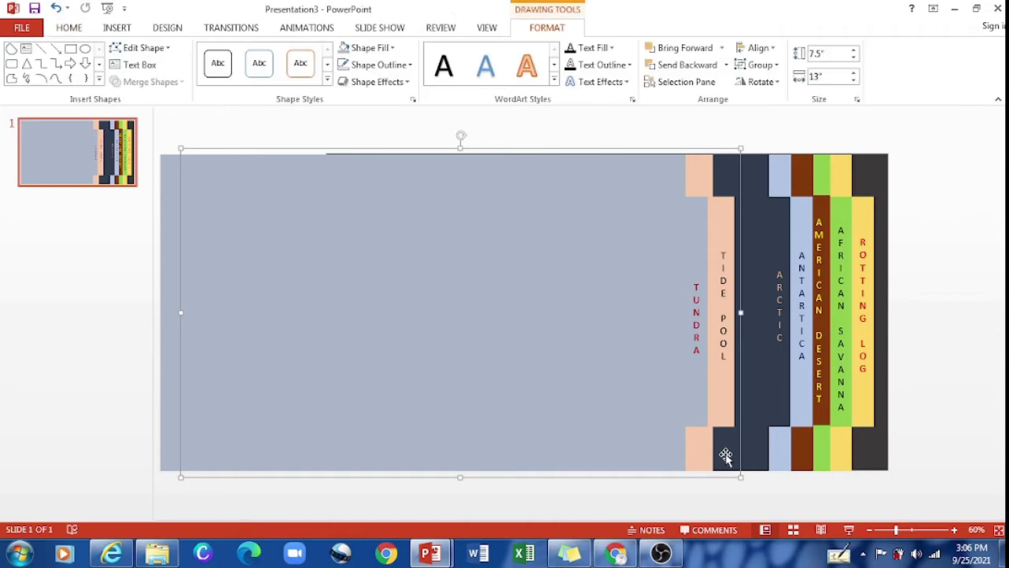
left_click_drag(712, 462, 745, 459)
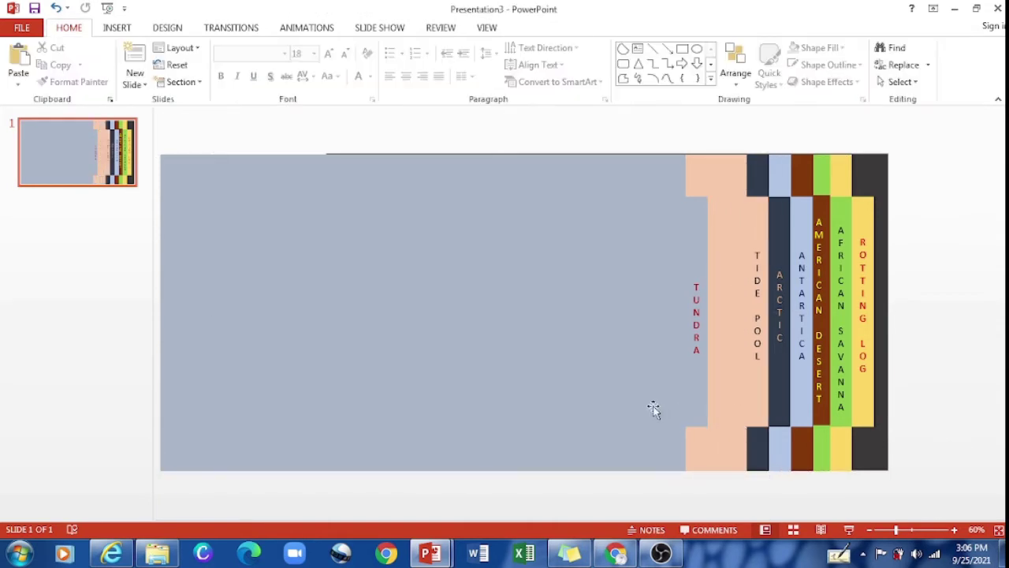
left_click(649, 443)
left_click_drag(633, 426, 660, 426)
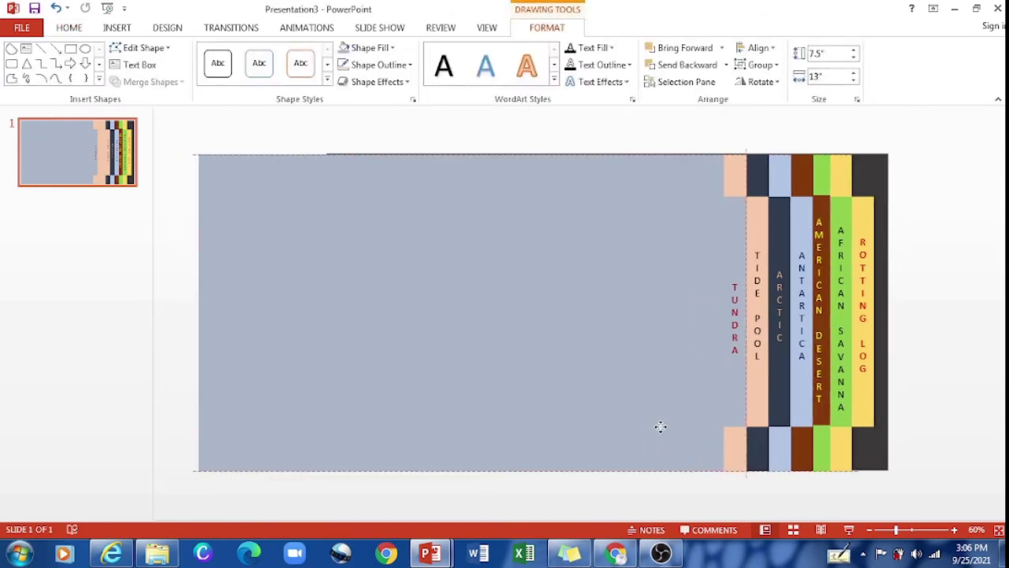
key("ctrl+z")
key("ctrl+z")
left_click(918, 369)
- Begin selecting the habitat strips one after another from right to left
left_click(830, 420)
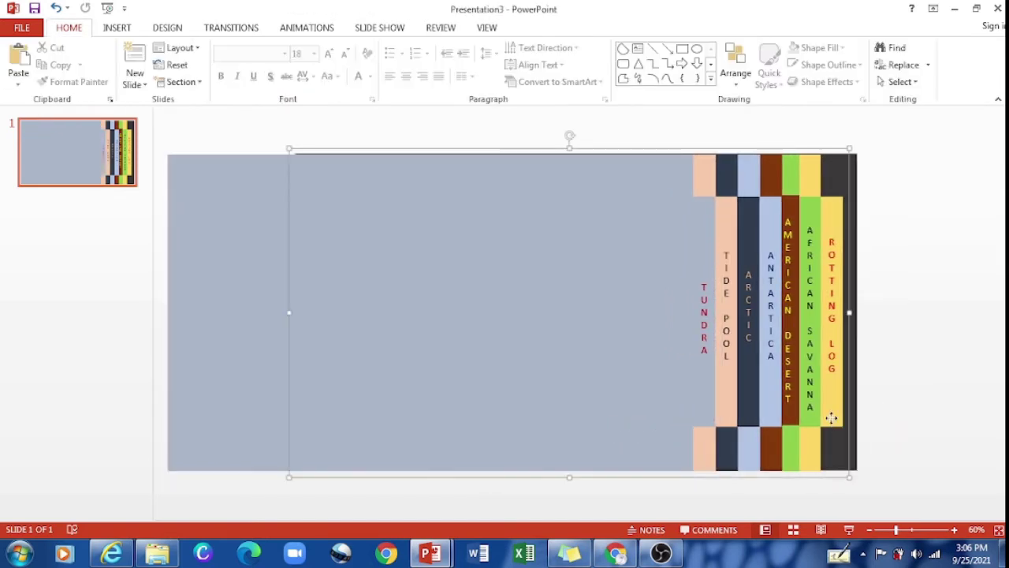
left_click(814, 420, "shift")
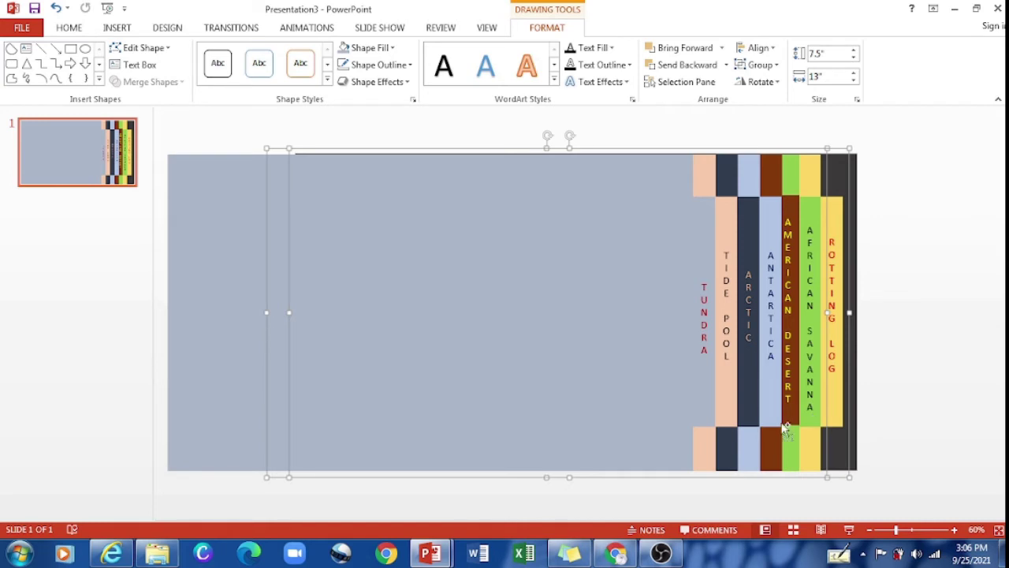
left_click(795, 418, "shift")
- Add the remaining strips, including TIDE POOL and TUNDRA, and group all tab shapes
left_click(778, 419, "shift")
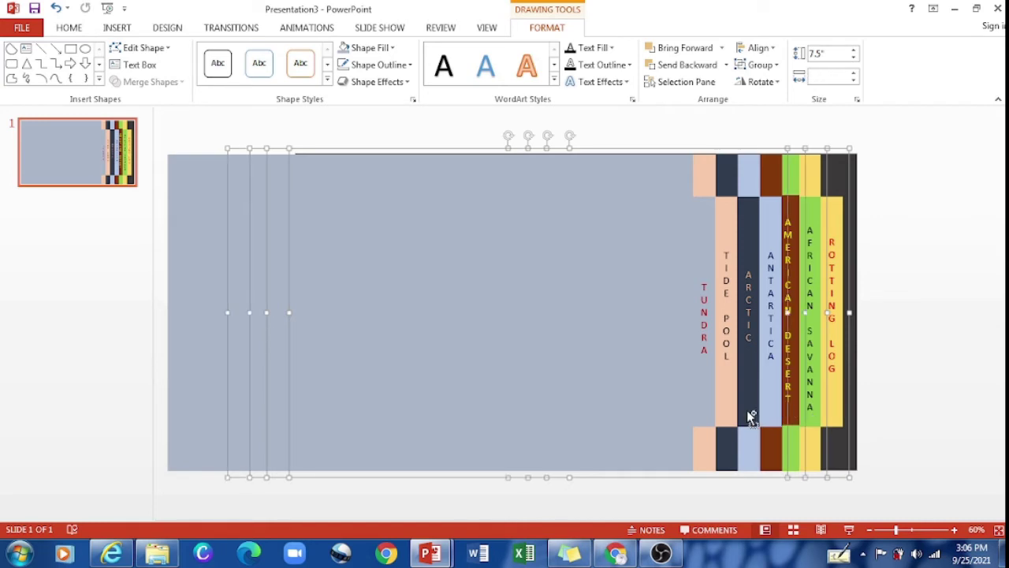
left_click(749, 412, "shift")
left_click(732, 414, "shift")
left_click(700, 406, "shift")
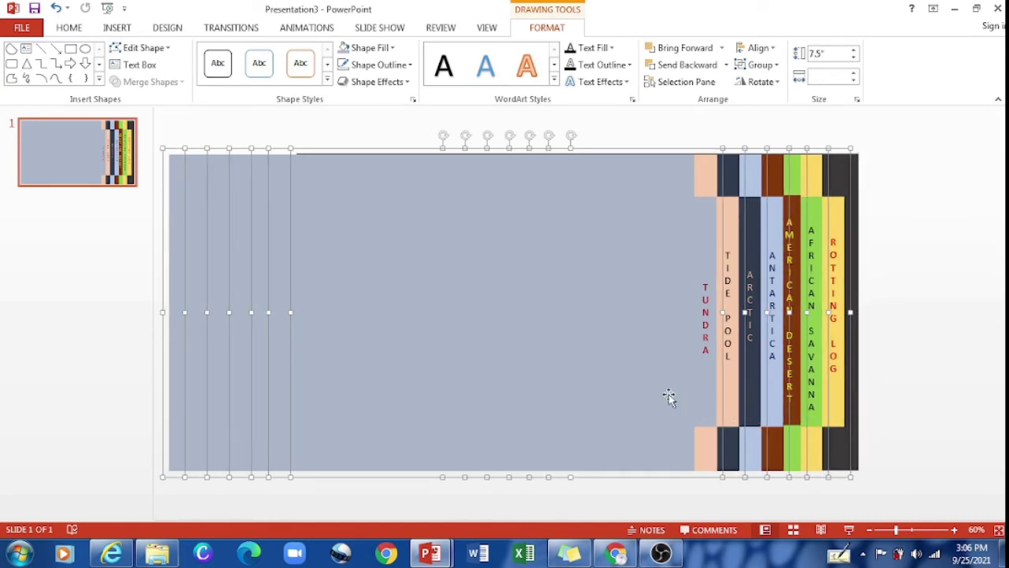
right_click(669, 397)
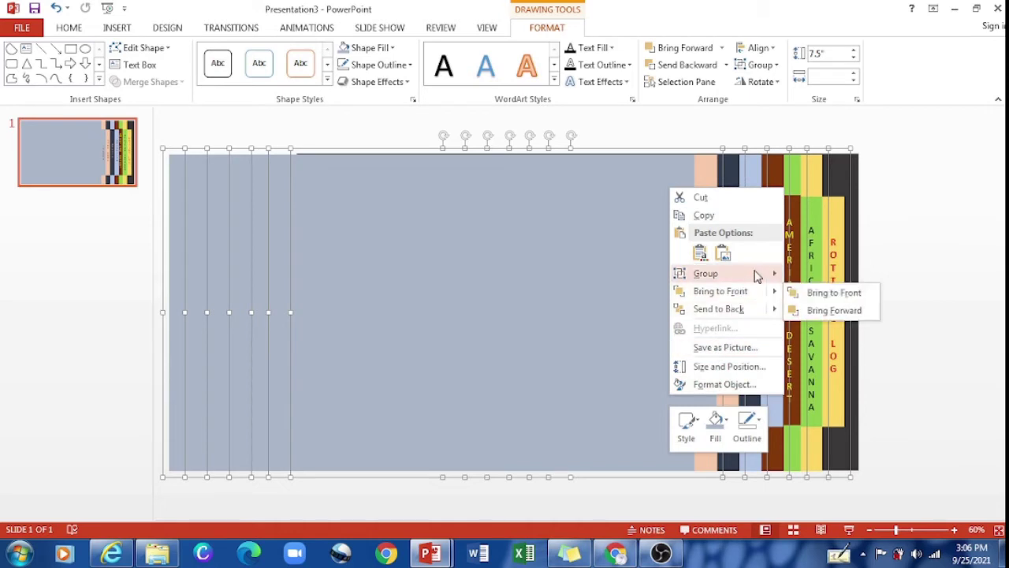
left_click(828, 275)
left_click(921, 332)
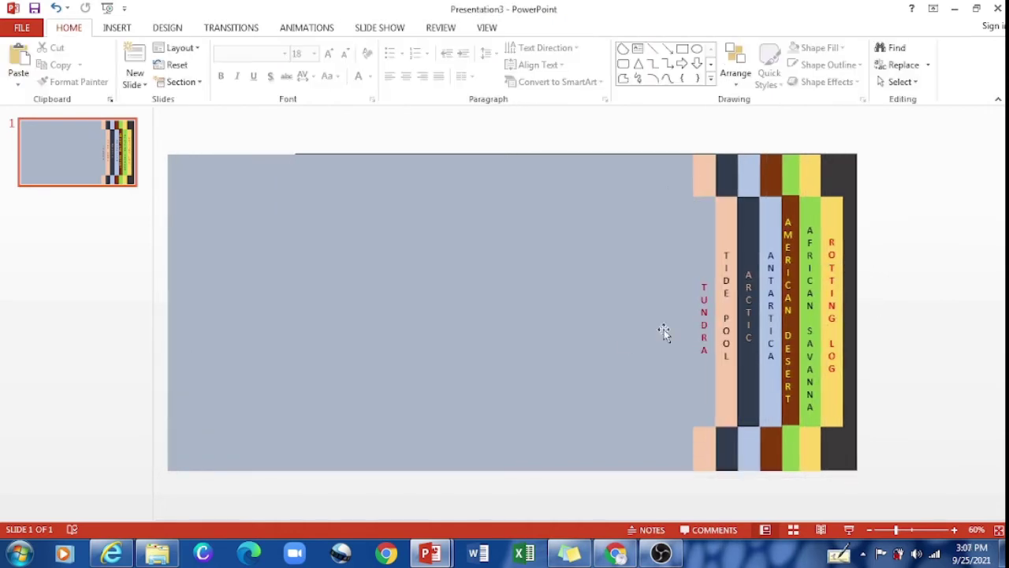
- Move the tab group to the slide's left side, nudge it further left, and zoom to 50%
left_click_drag(664, 332, 264, 359)
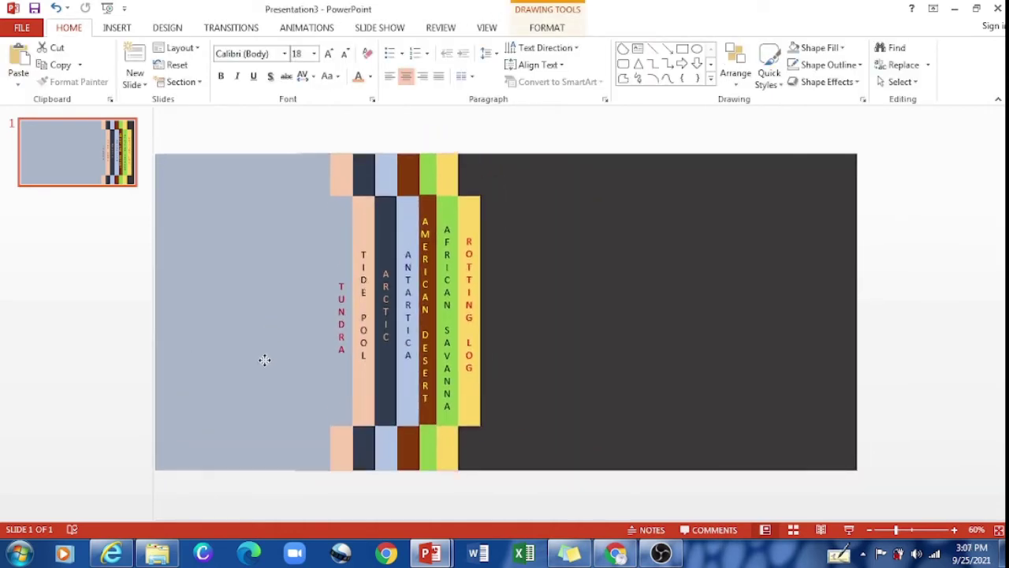
left_click_drag(264, 360, 260, 356)
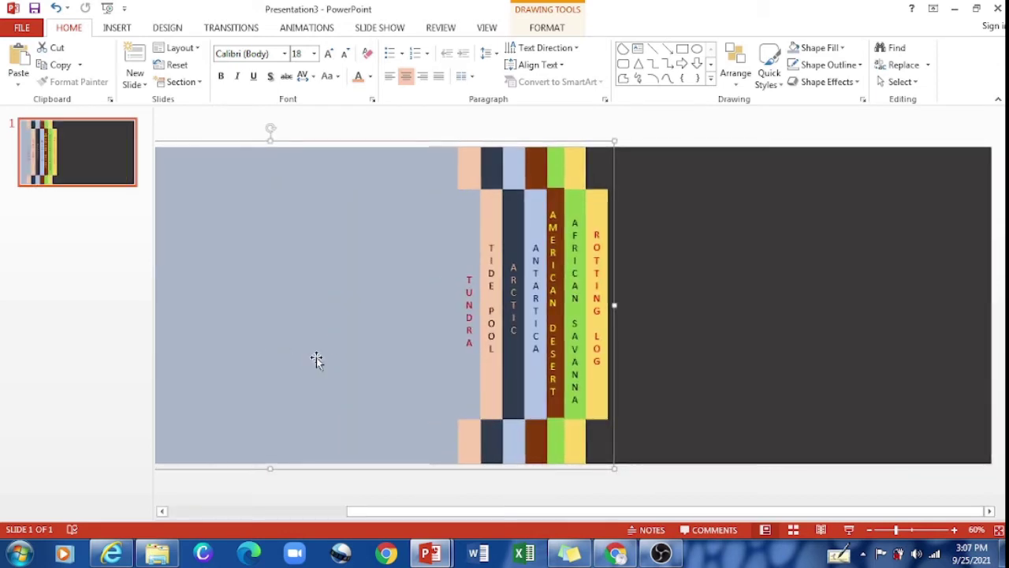
key("Left")
key("Left")
key("Left")
key("Left")
key("Left")
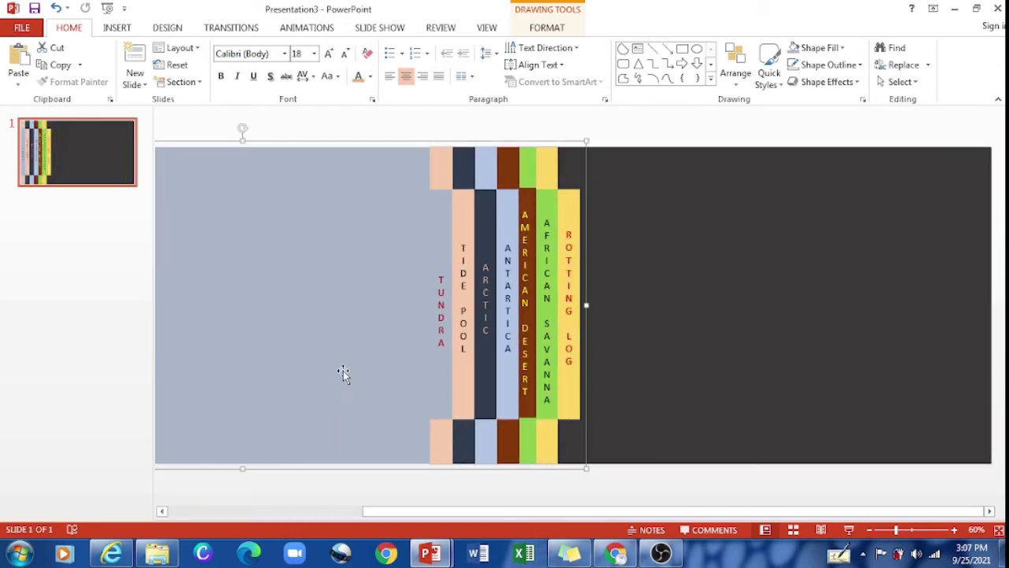
left_click(606, 410)
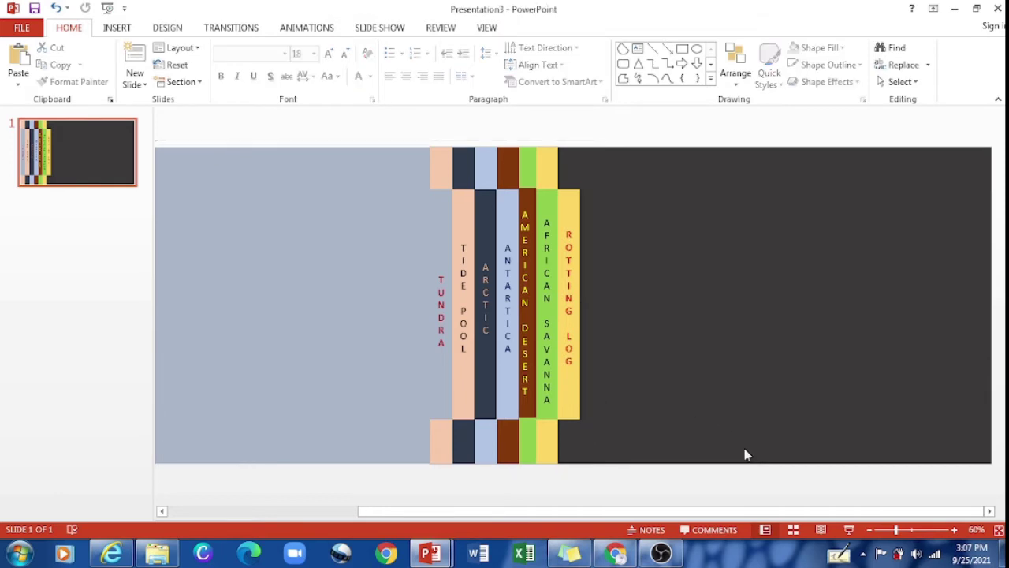
left_click(869, 530)
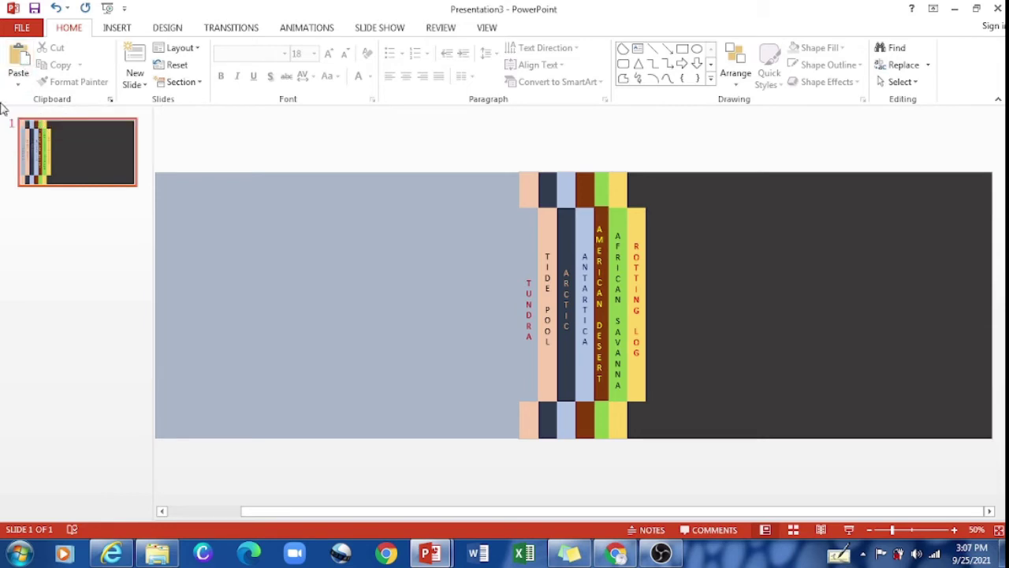
- Duplicate the tabbed slide twice to bring the deck to eight slides
right_click(71, 140)
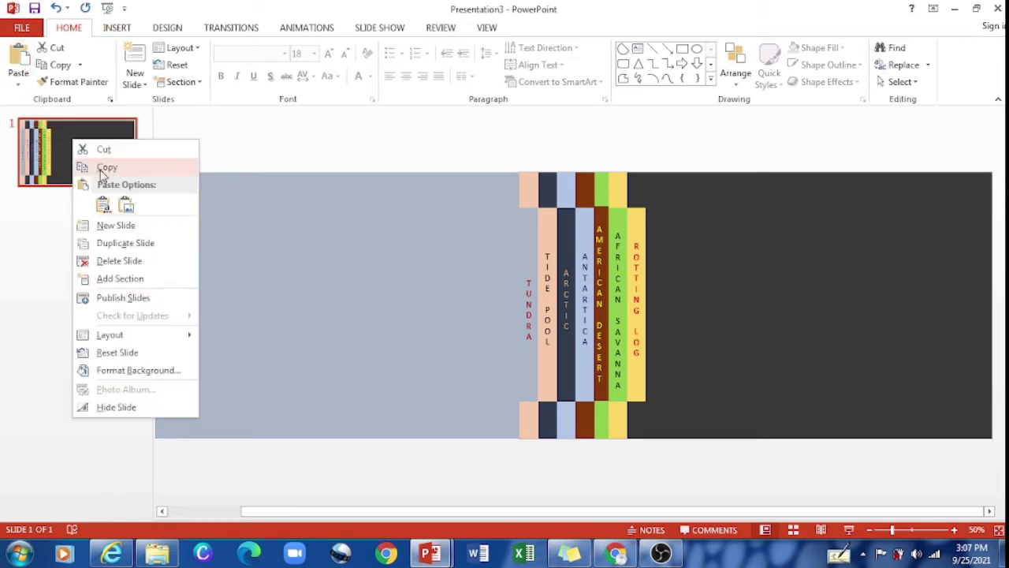
left_click(107, 243)
key("ctrl+d")
key("ctrl+d")
key("ctrl+d")
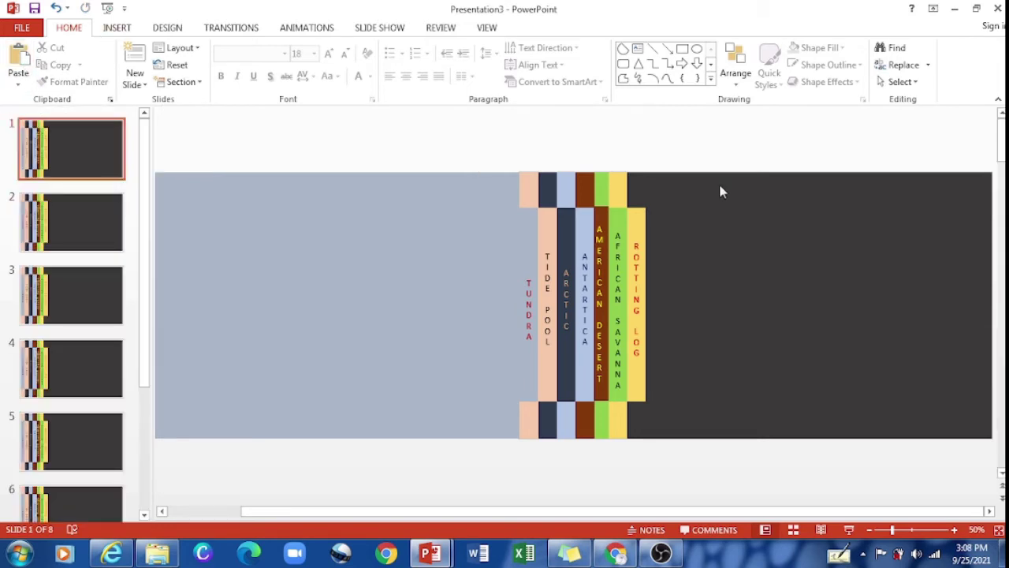
- Draw a text box on the dark right panel and start typing the Habitats and Ecosystem title
left_click(638, 49)
left_click_drag(672, 197, 962, 414)
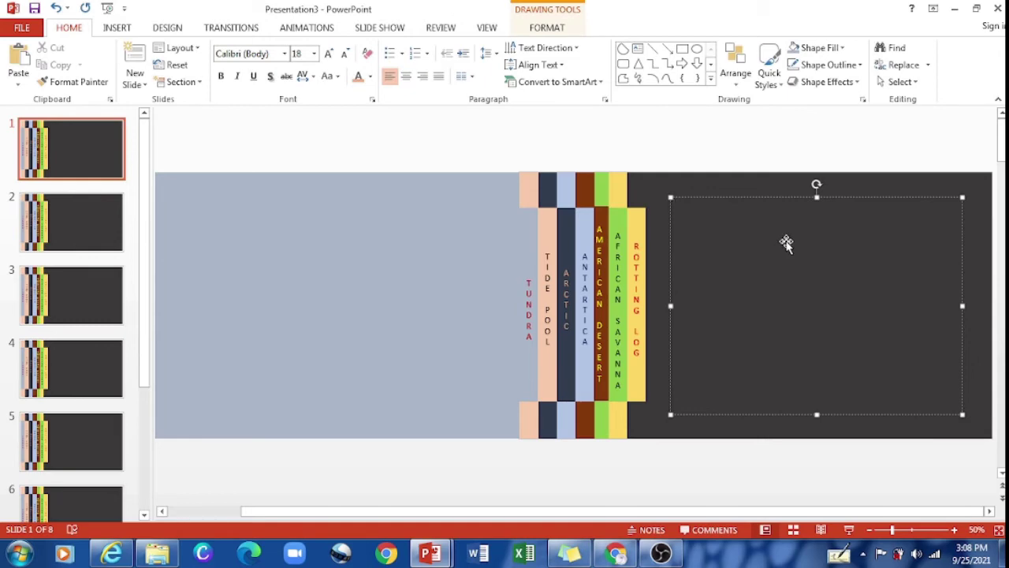
type("T")
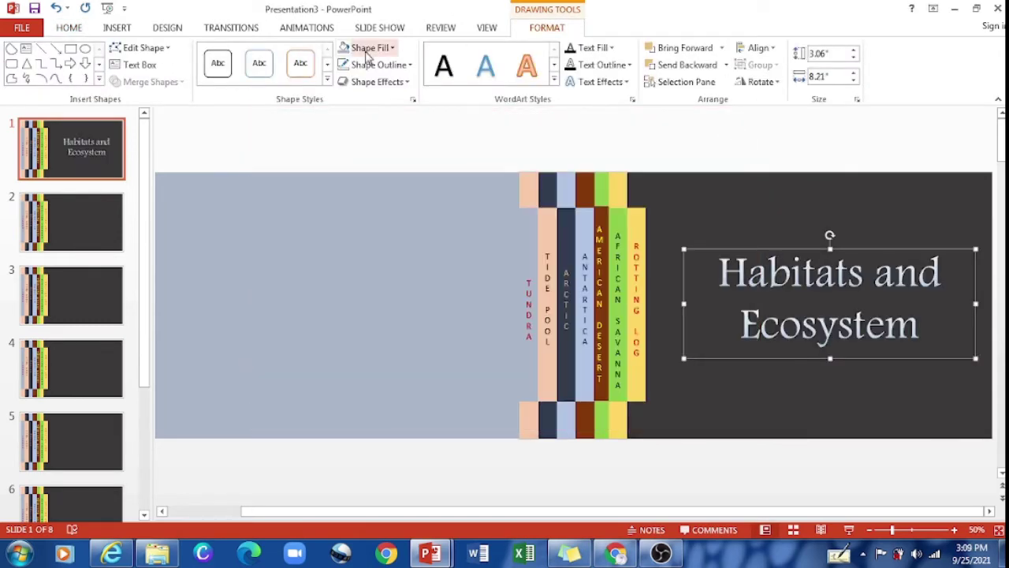
- Use the african savanna image from the habitat folder as the title box's picture fill
left_click(367, 48)
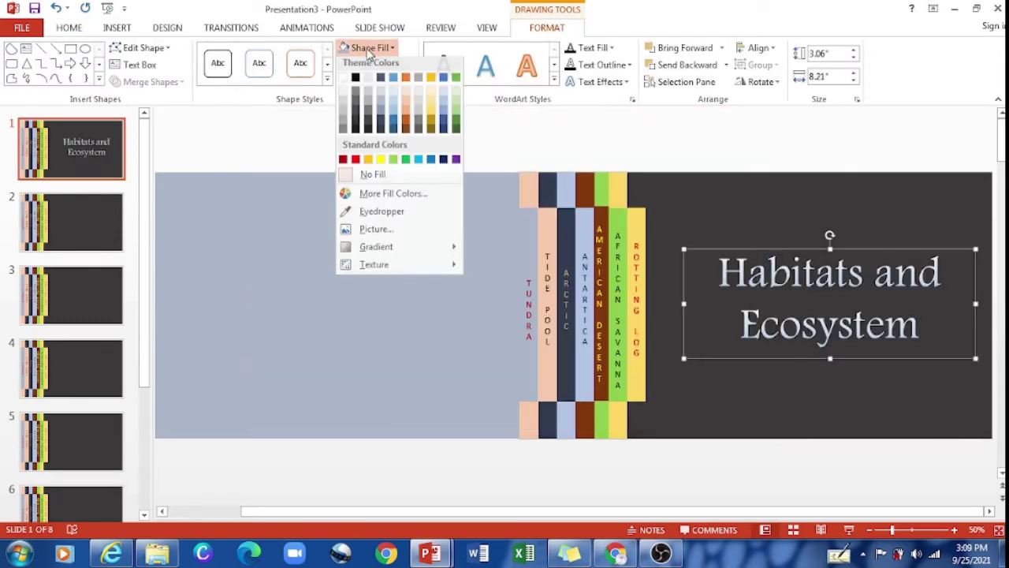
left_click(374, 233)
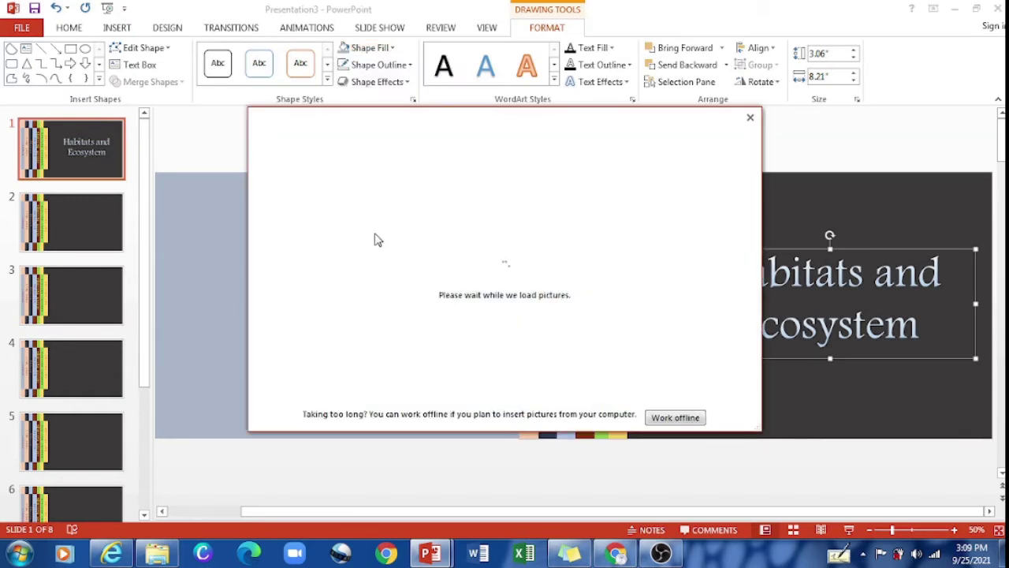
left_click(675, 417)
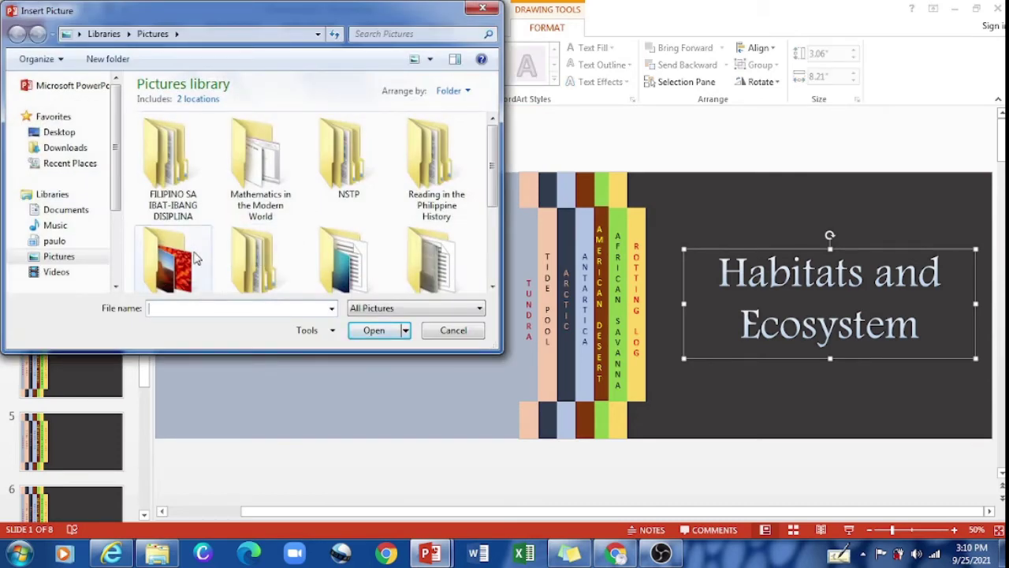
left_click(54, 240)
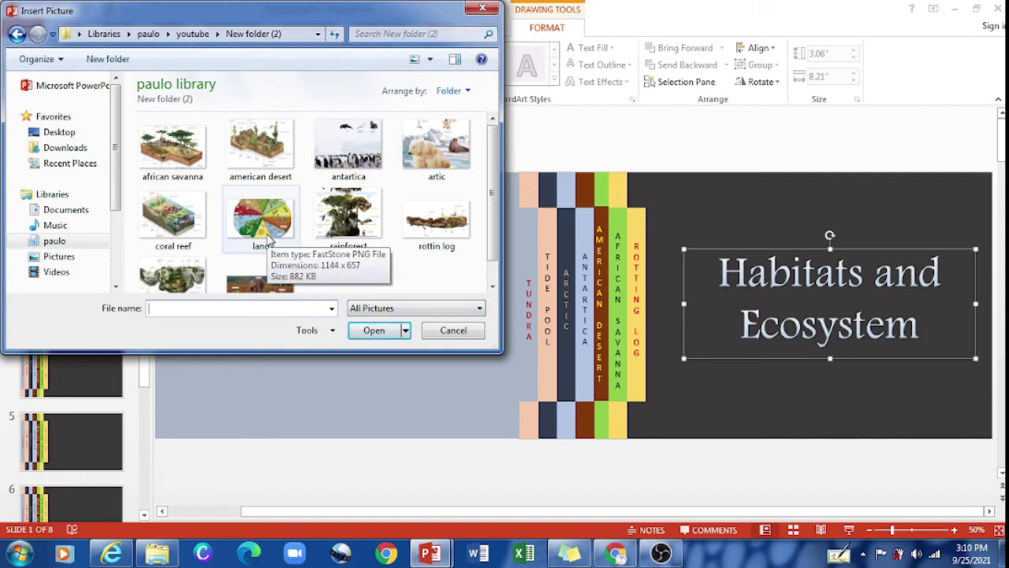
left_click(176, 167)
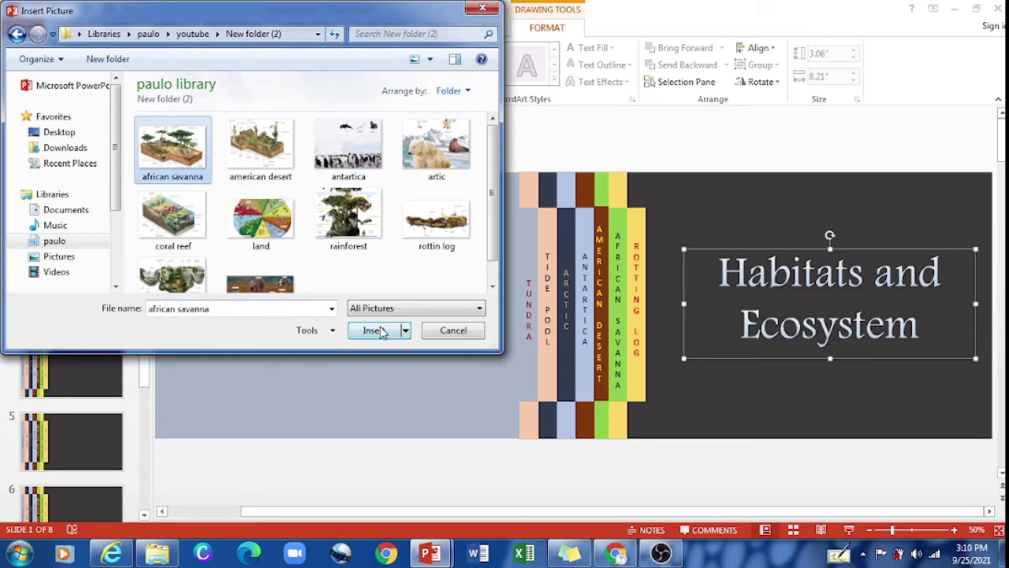
left_click(376, 330)
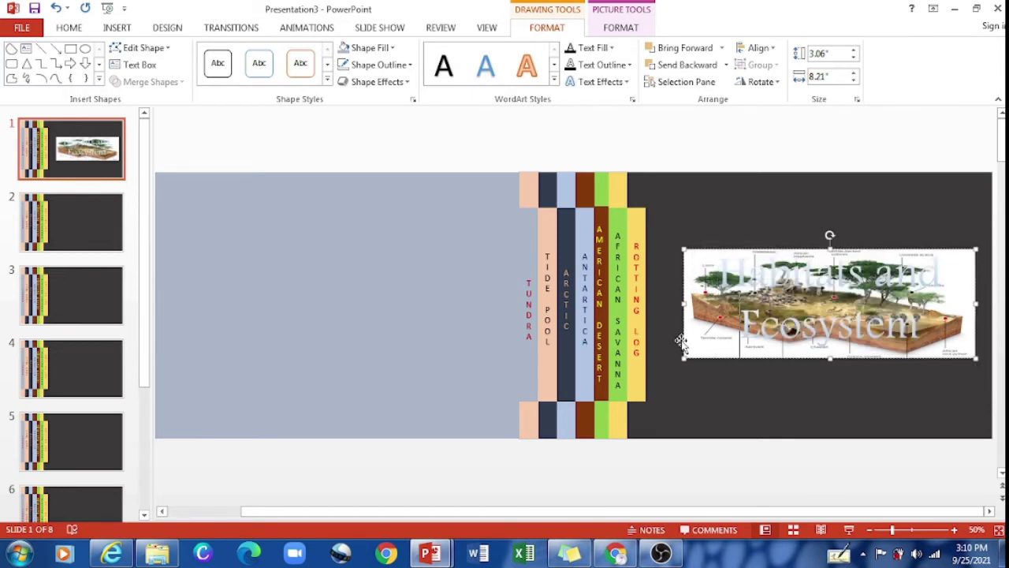
- Apply a 10 pt glow at 69% transparency to the savanna title picture
left_click(413, 98)
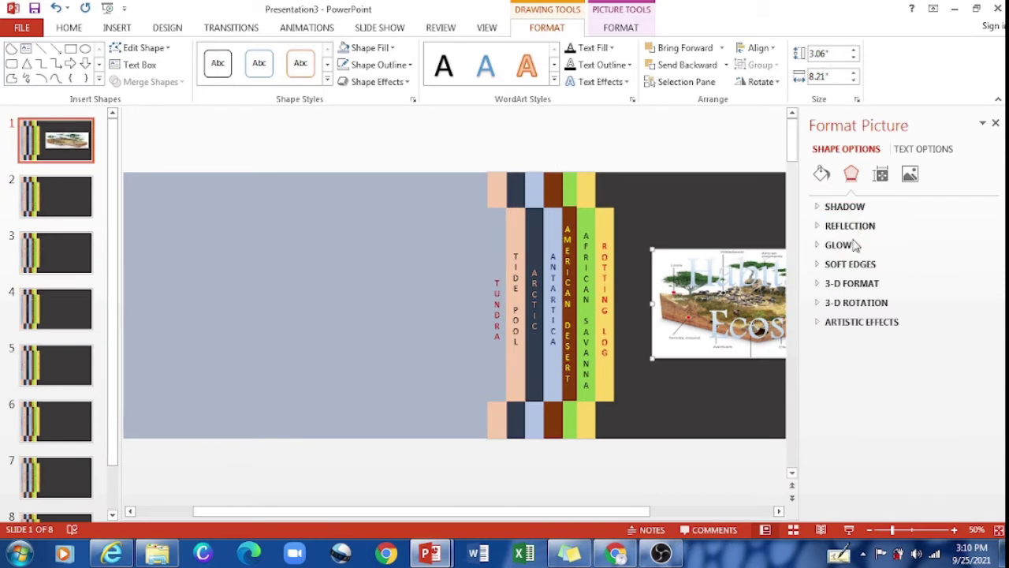
left_click(857, 268)
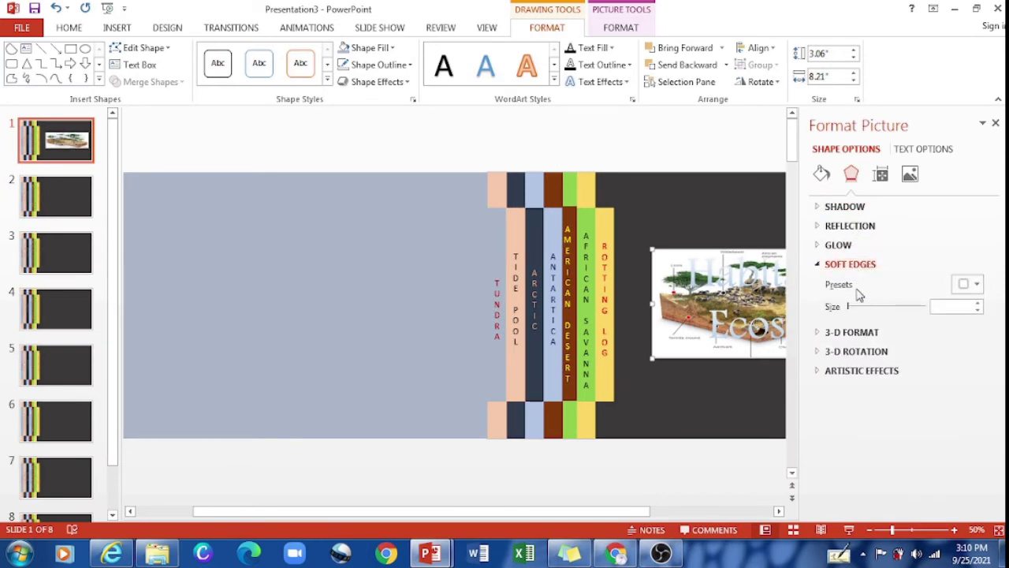
left_click(848, 248)
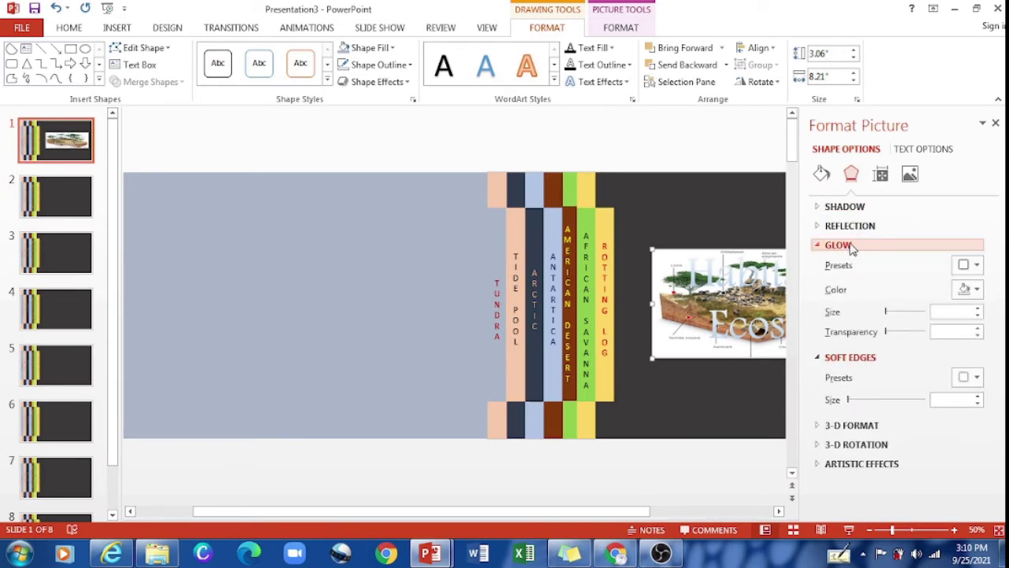
left_click_drag(889, 335, 915, 337)
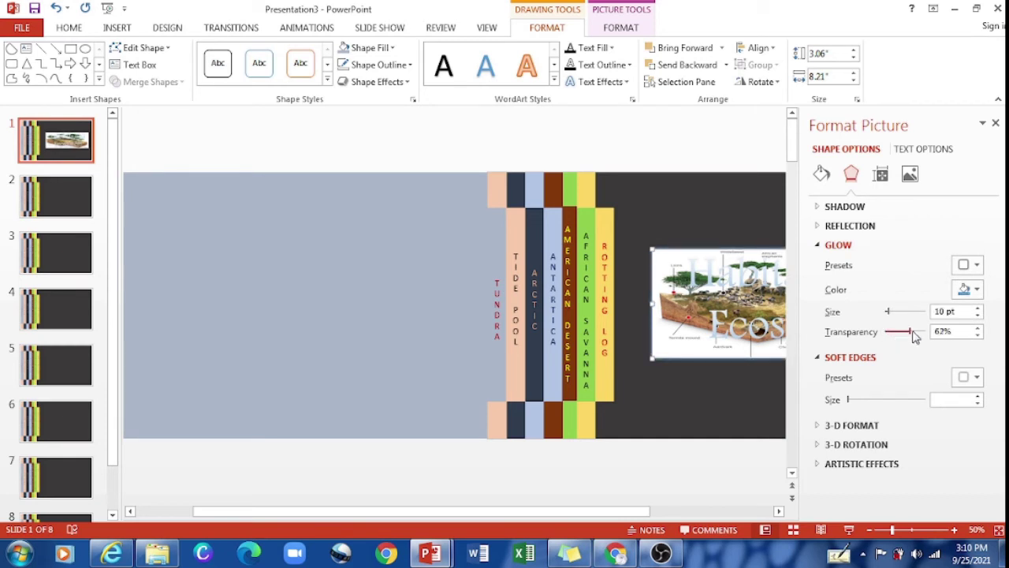
left_click(910, 174)
left_click(868, 208)
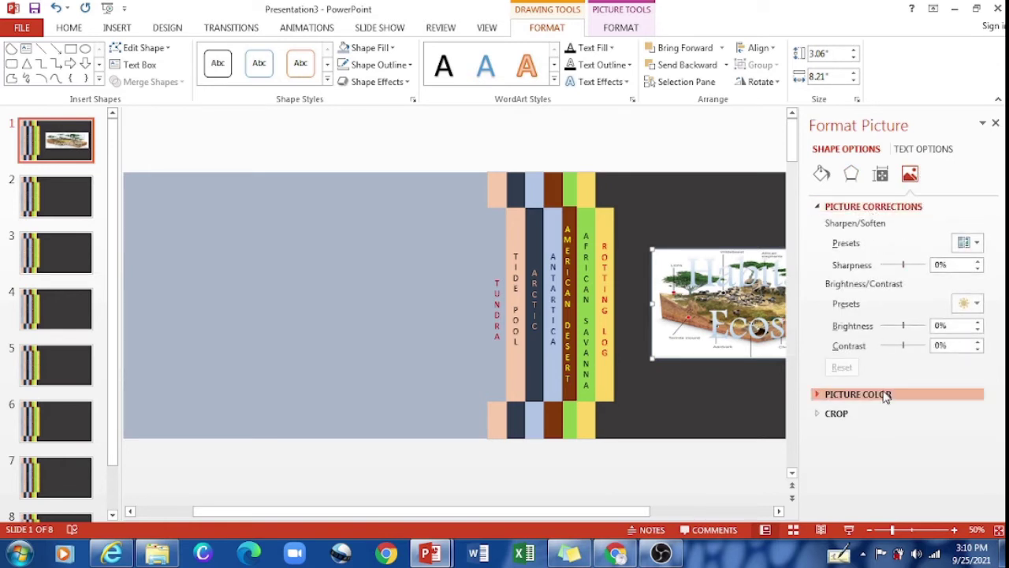
- Adjust the savanna picture's sharpness and darken its brightness to -48%
left_click(858, 394)
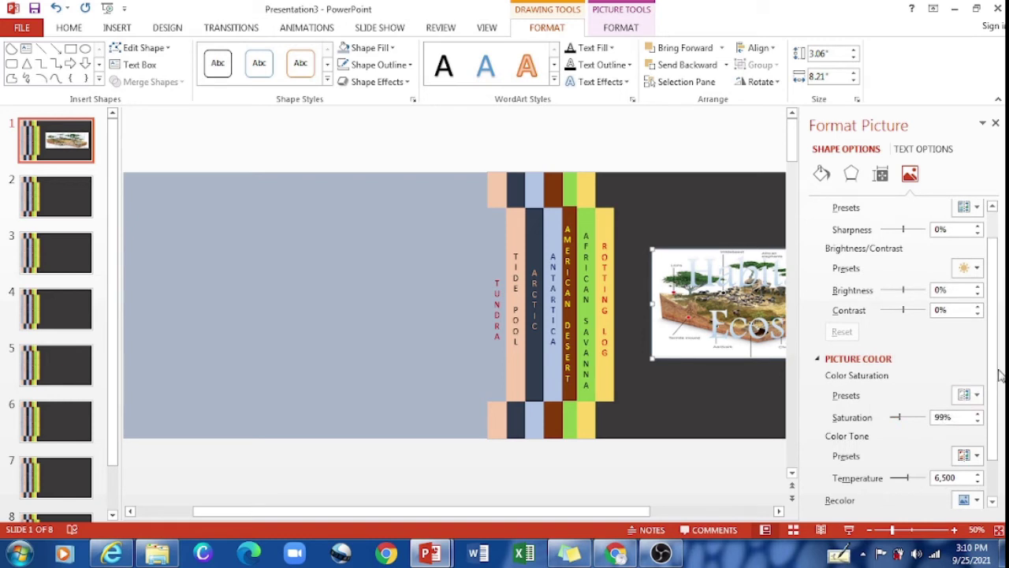
left_click_drag(988, 385, 988, 425)
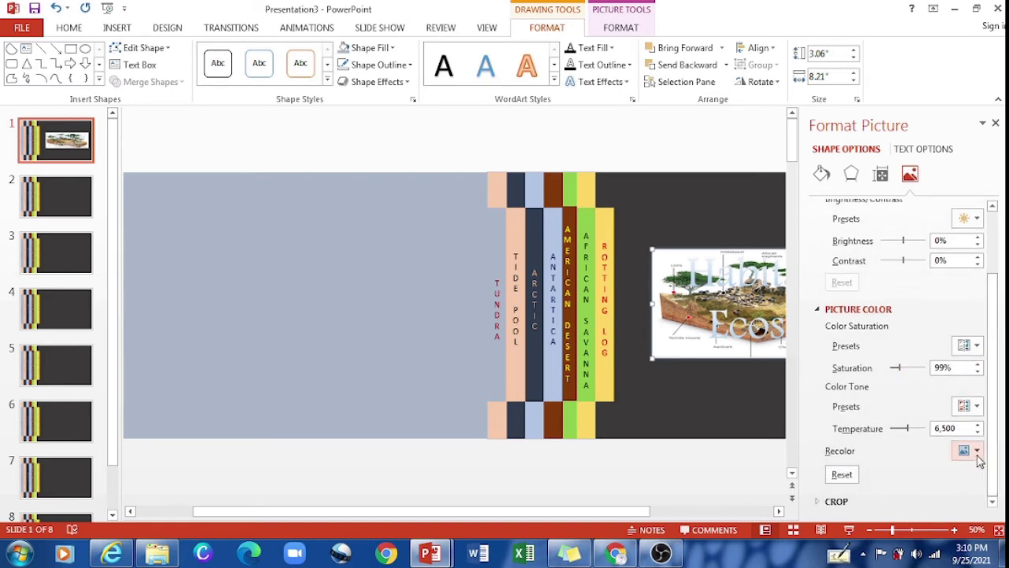
left_click_drag(998, 482, 999, 414)
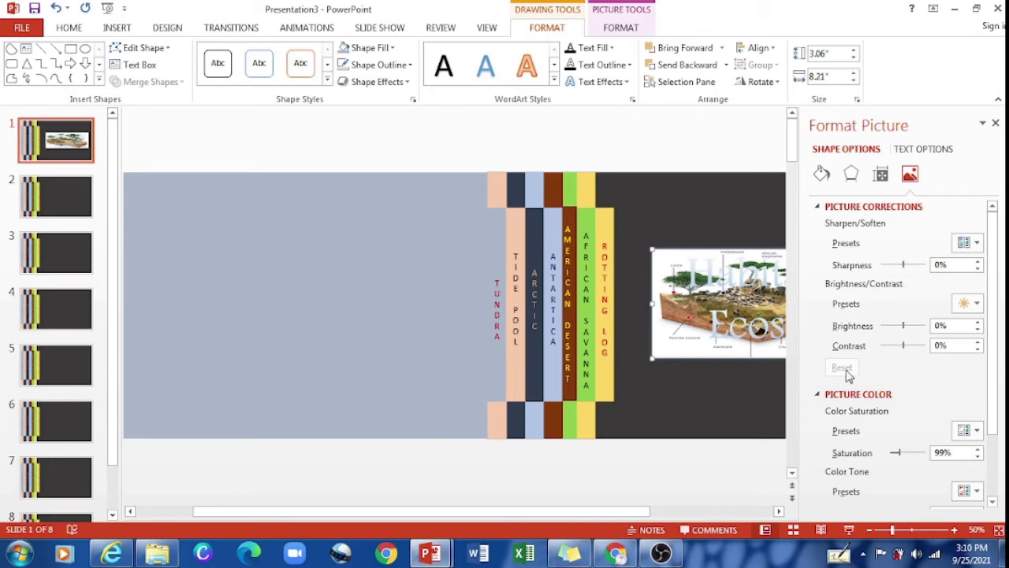
left_click_drag(584, 511, 743, 516)
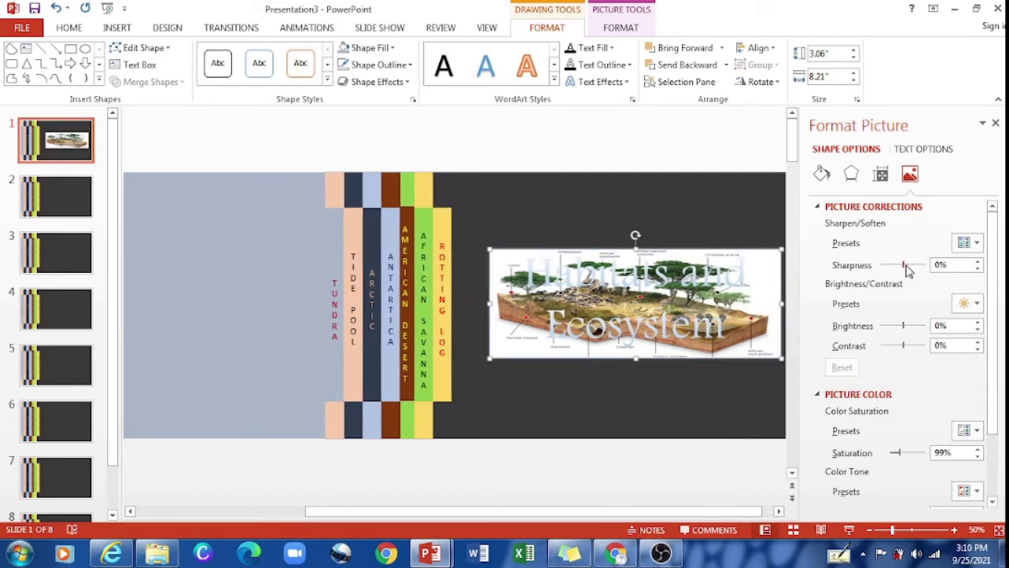
left_click_drag(905, 267, 892, 269)
left_click_drag(906, 331, 897, 324)
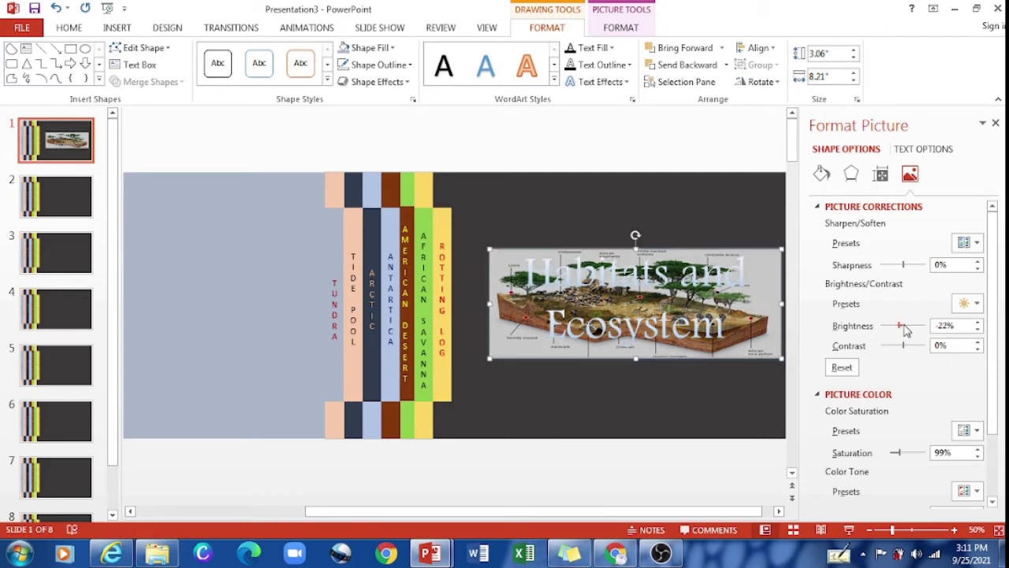
left_click_drag(901, 327, 896, 326)
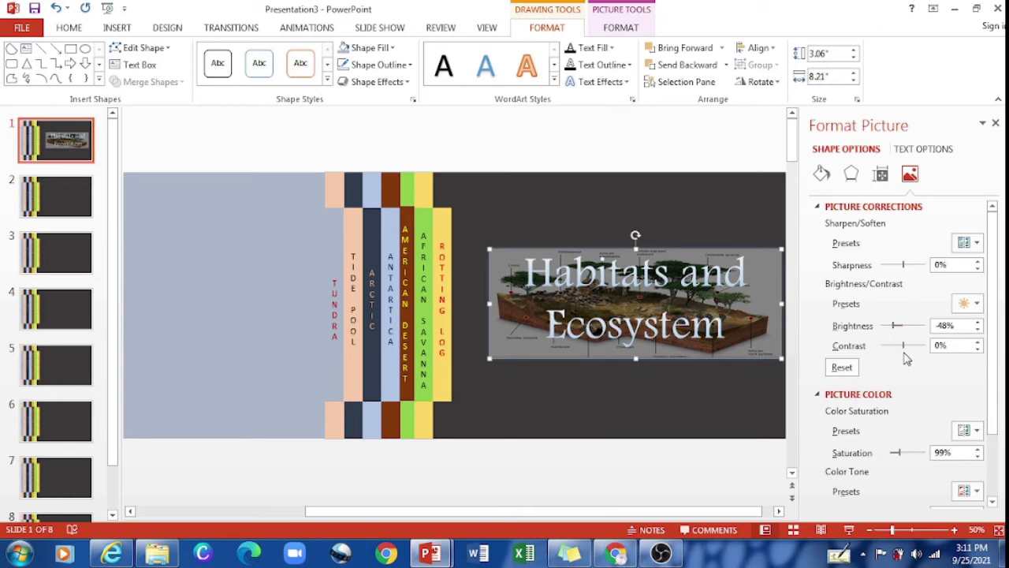
- Lower the picture's contrast to -20% and boost saturation to 211%, then deselect to preview
left_click_drag(904, 346, 901, 347)
left_click_drag(903, 346, 900, 346)
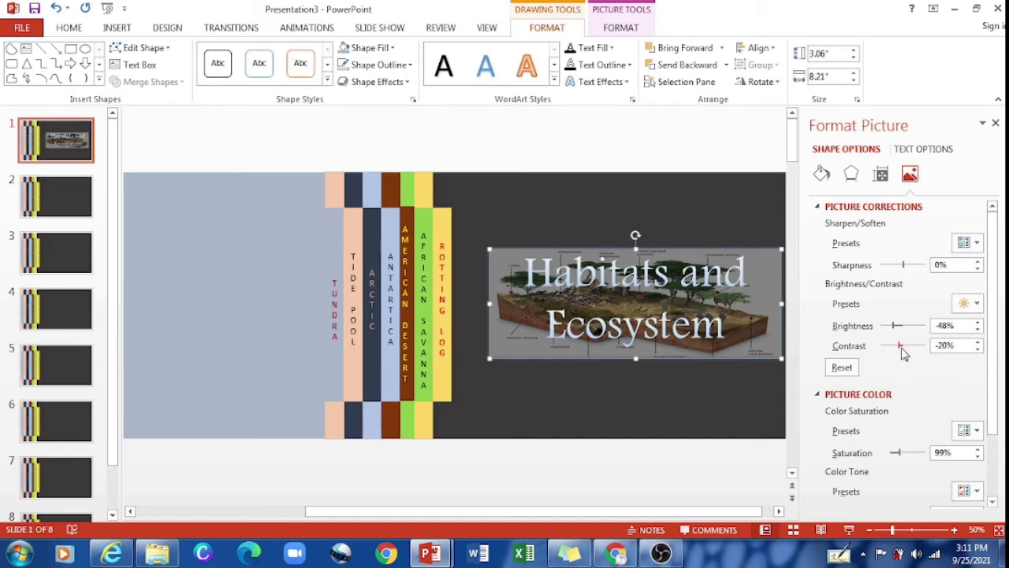
left_click_drag(900, 351, 901, 352)
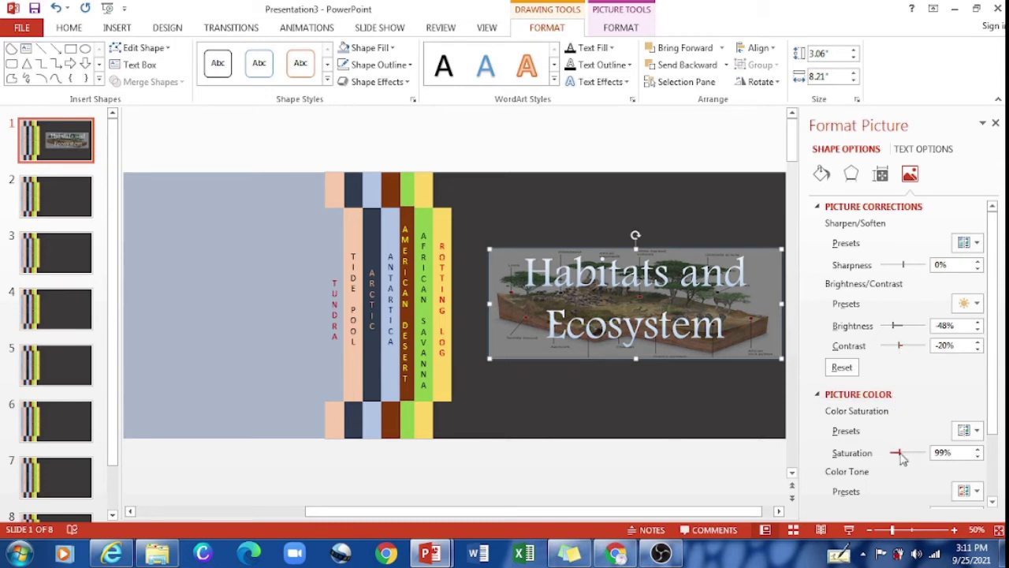
left_click_drag(899, 455, 909, 457)
left_click(725, 413)
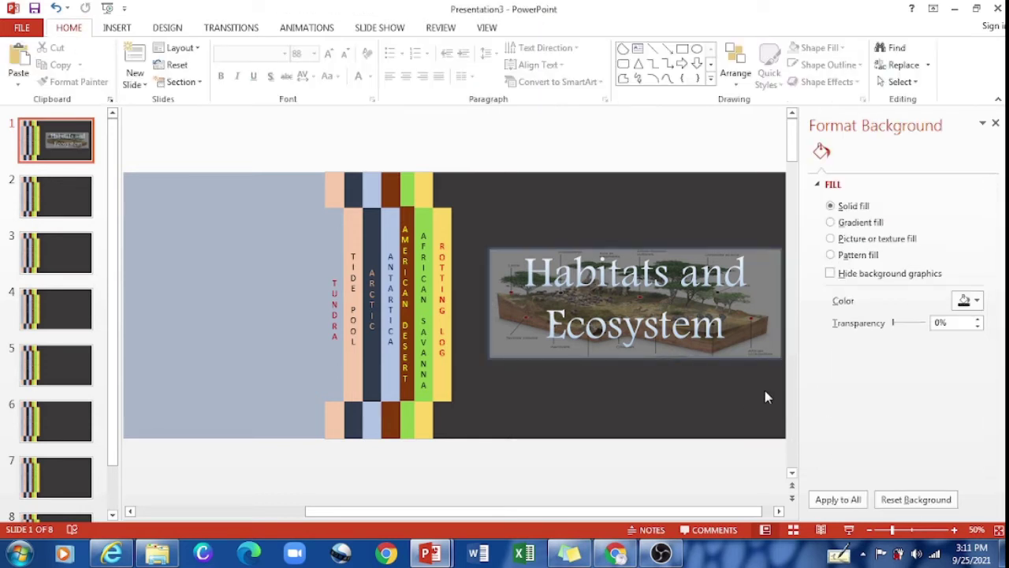
- Set the title picture's brightness back to 0% and sharpness to -1%, then close Format Picture
left_click(753, 347)
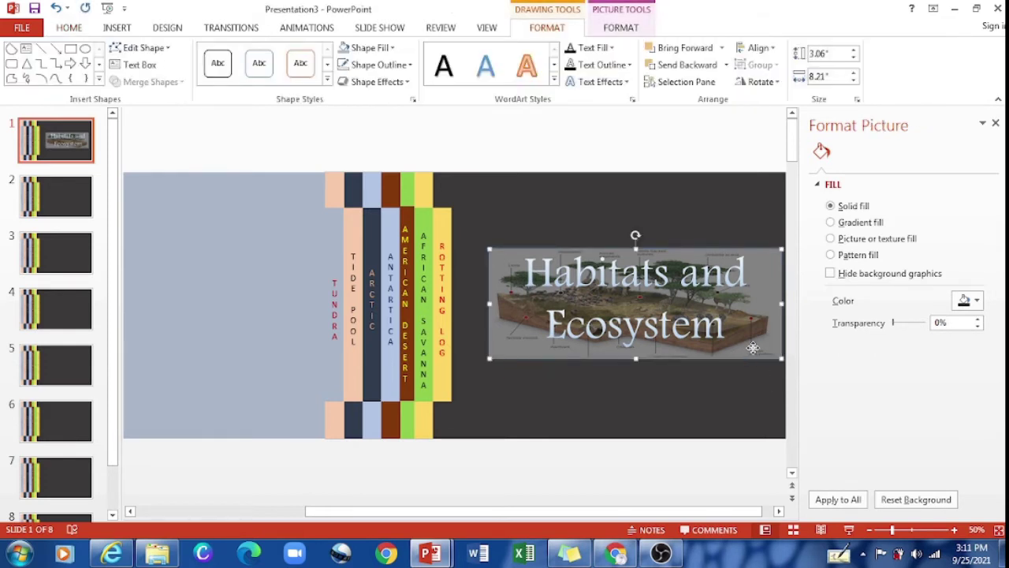
left_click(910, 174)
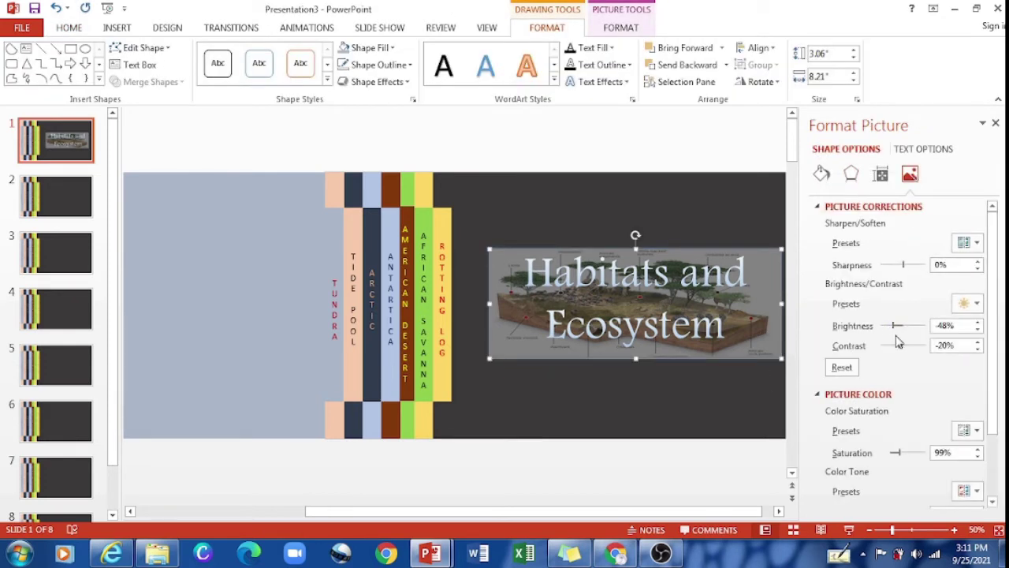
mouse_move(896, 330)
left_mouse_down()
mouse_move(912, 348)
mouse_move(900, 348)
left_mouse_up()
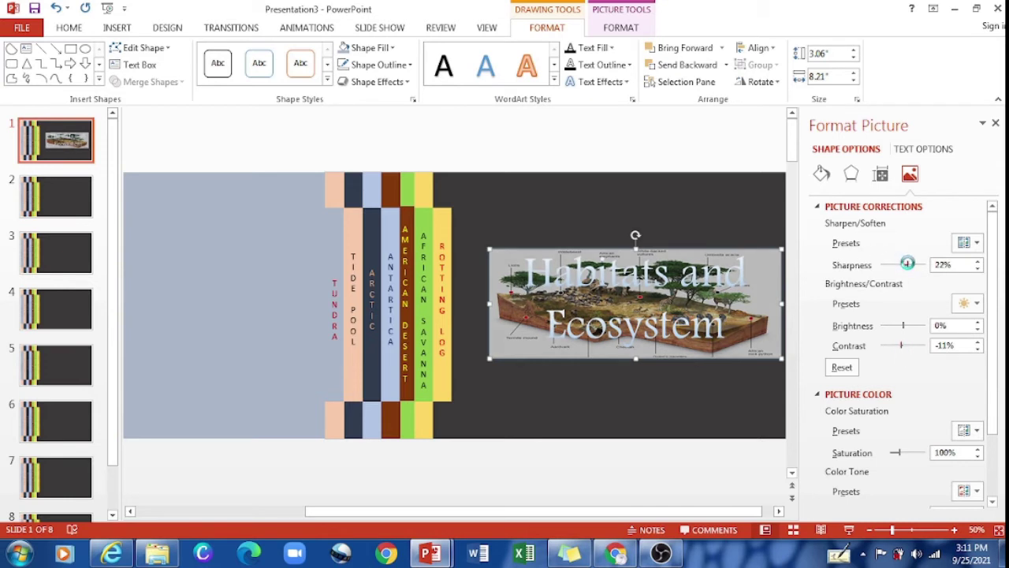
left_click_drag(907, 263, 900, 265)
left_click(995, 123)
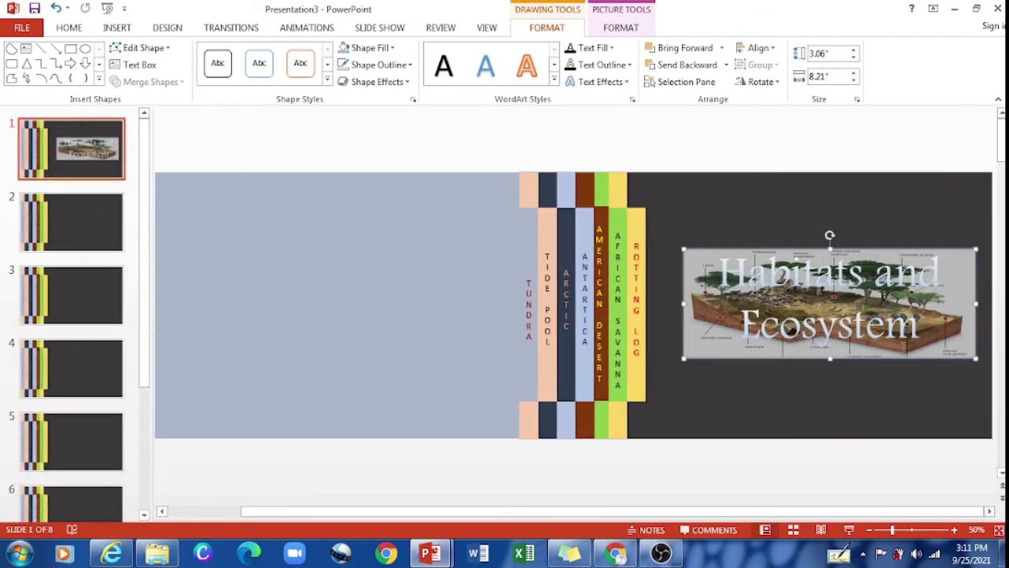
- Widen the title picture to 8.69 inches and give its text a black shadowed WordArt style
left_click_drag(977, 360, 992, 360)
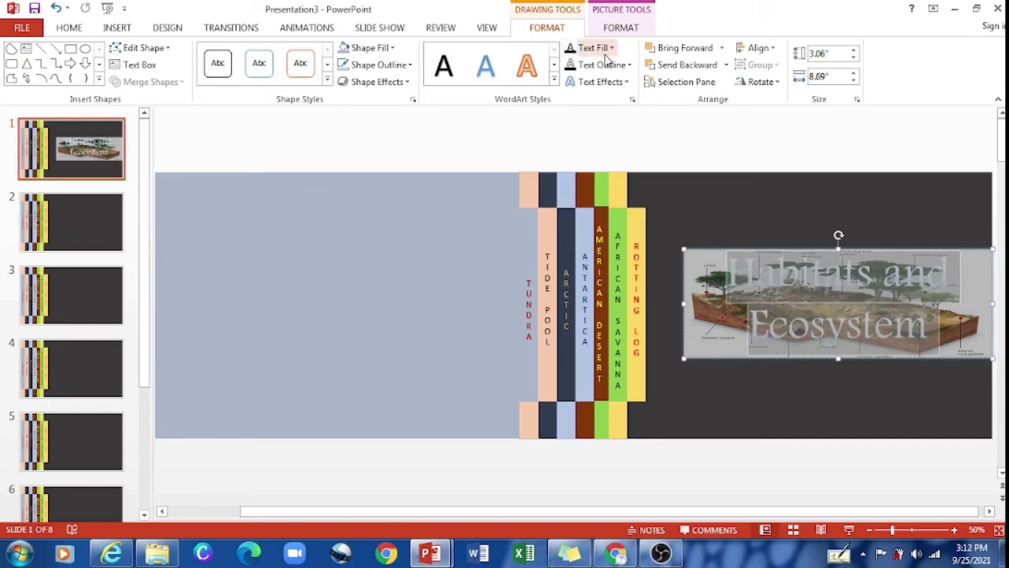
left_click(554, 80)
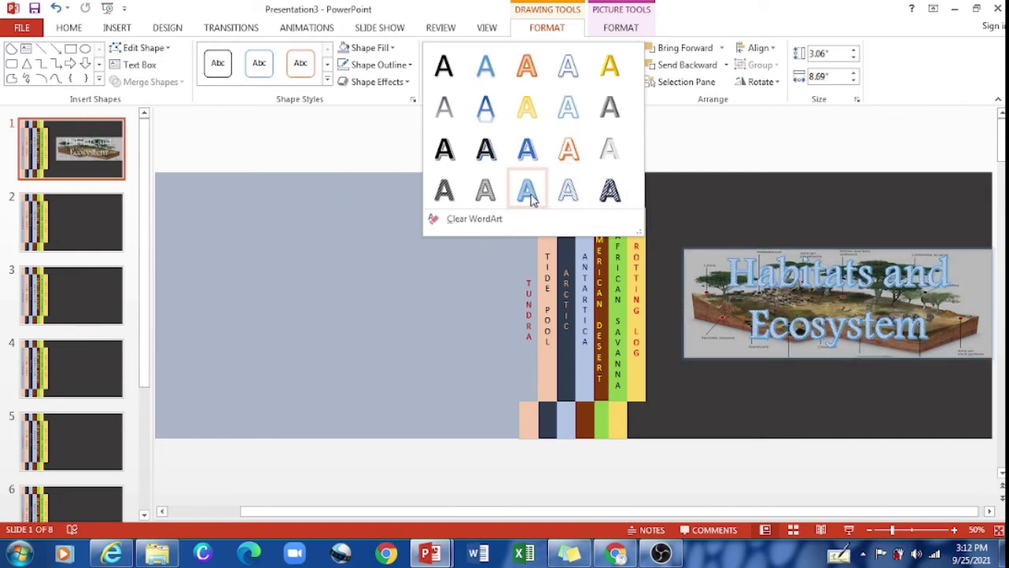
left_click(446, 153)
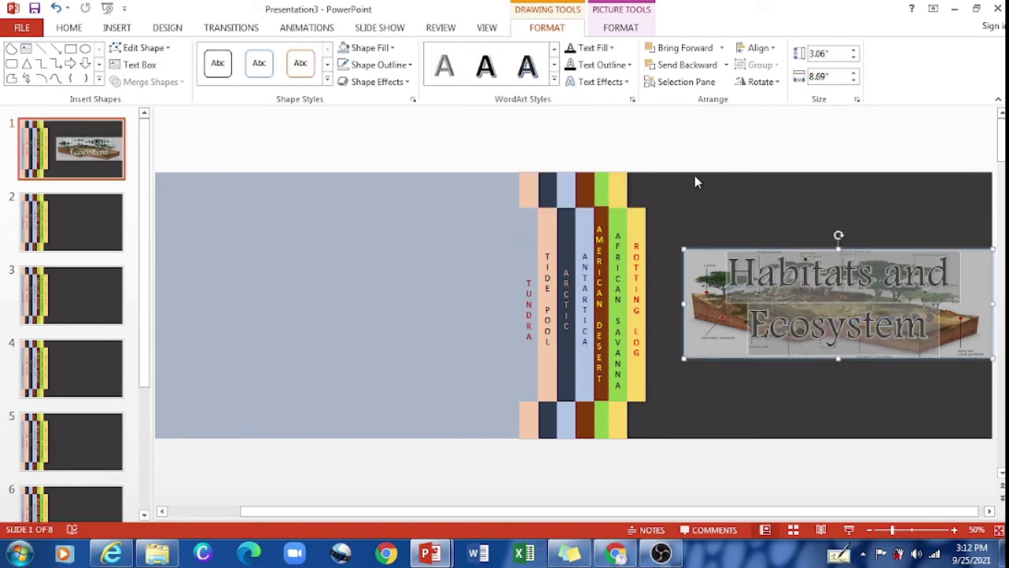
left_click(766, 174)
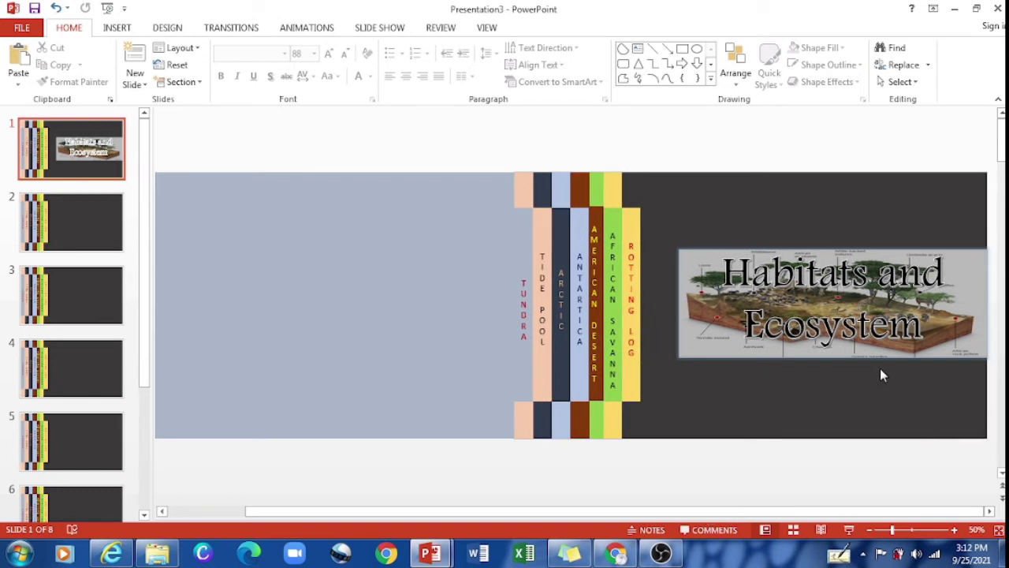
- Shift the Habitats and Ecosystem picture a little left along the smart guides and check its placement
left_click(828, 256)
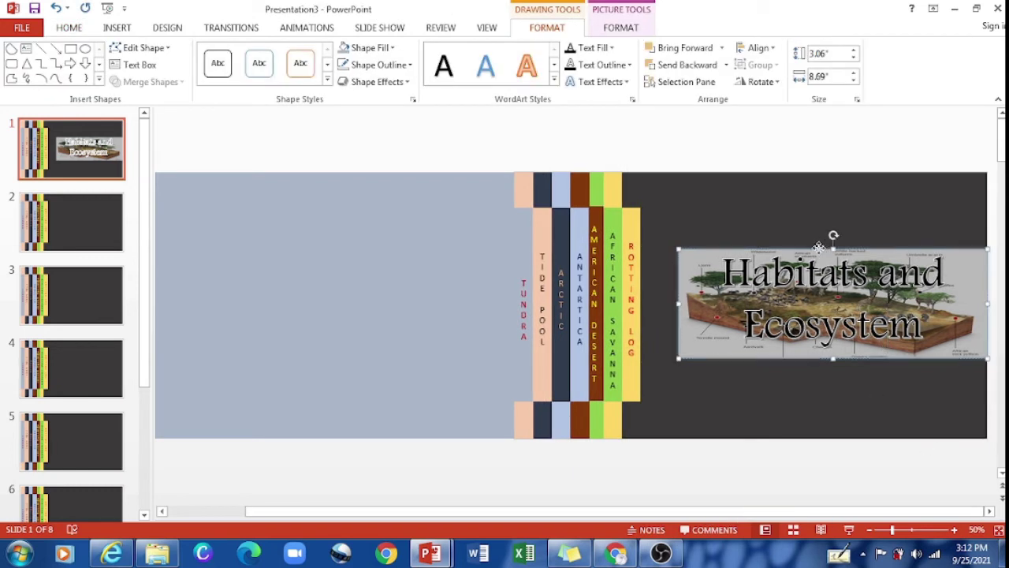
left_click_drag(820, 250, 801, 246)
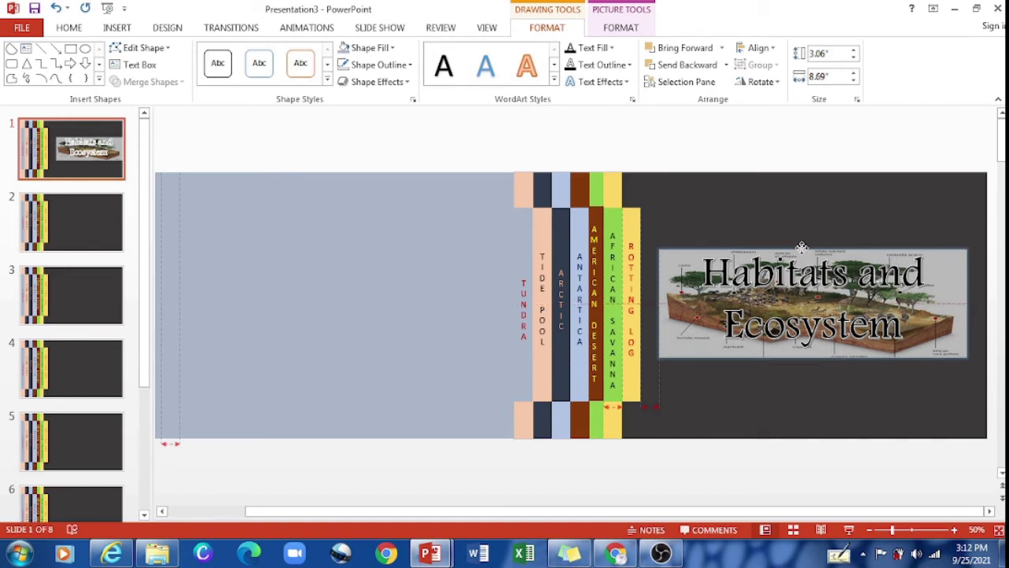
left_click(763, 220)
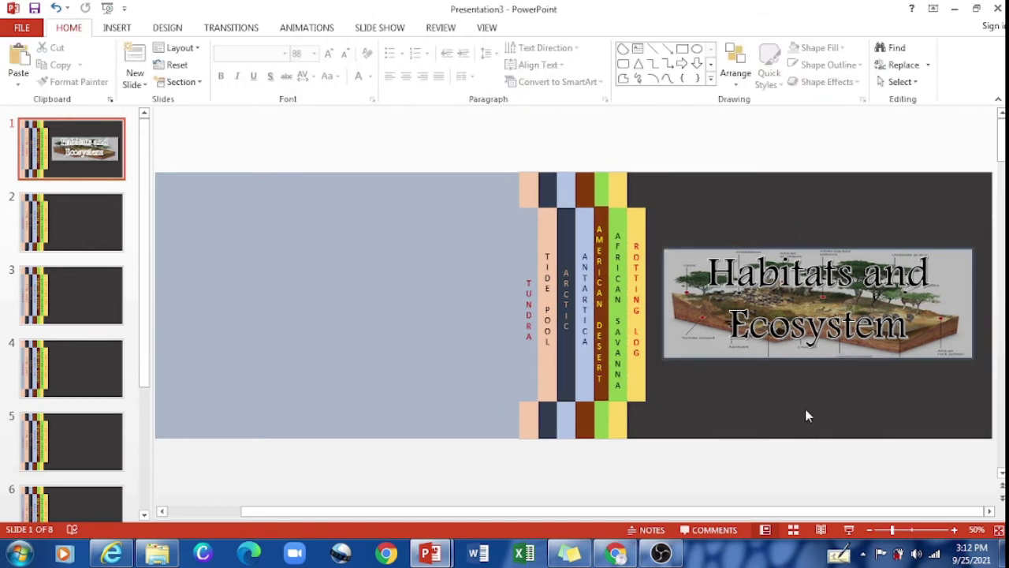
left_click(962, 322)
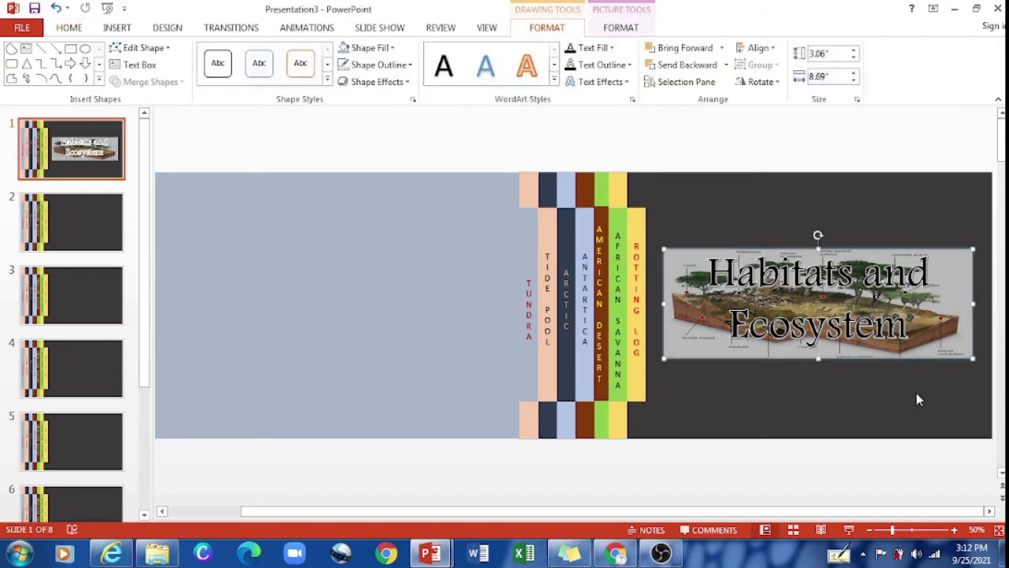
left_click(916, 392)
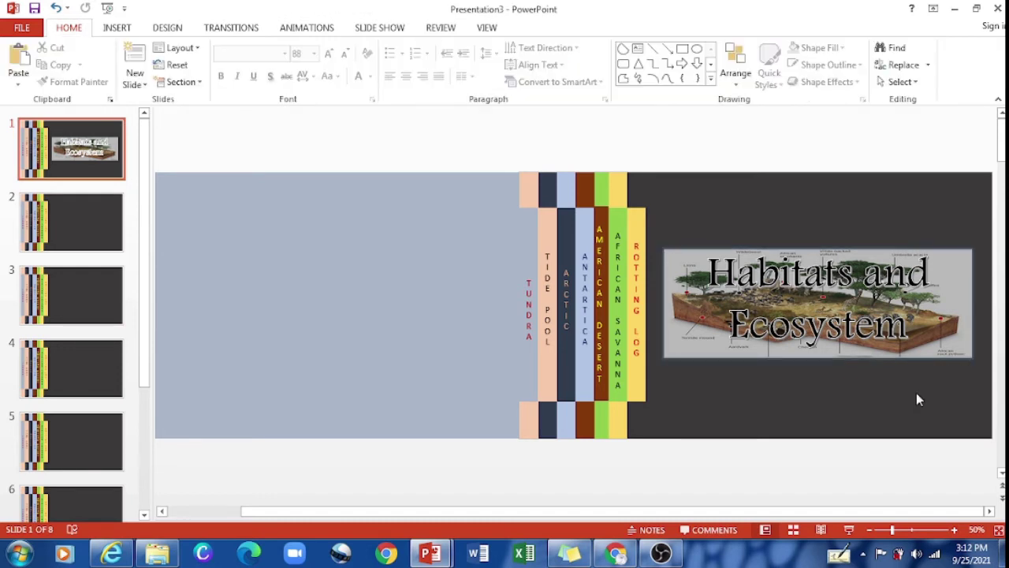
left_click(946, 352)
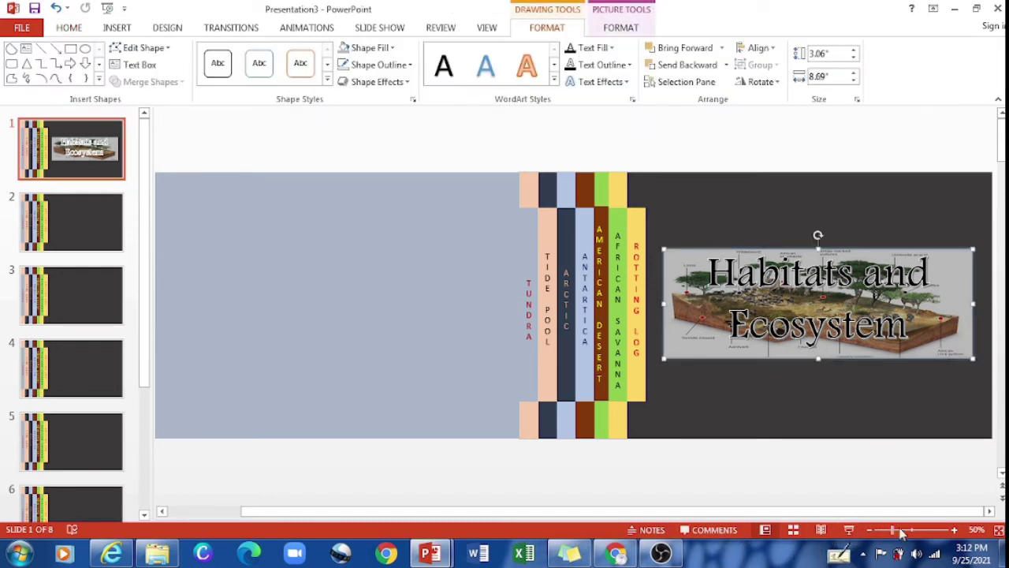
left_click(956, 531)
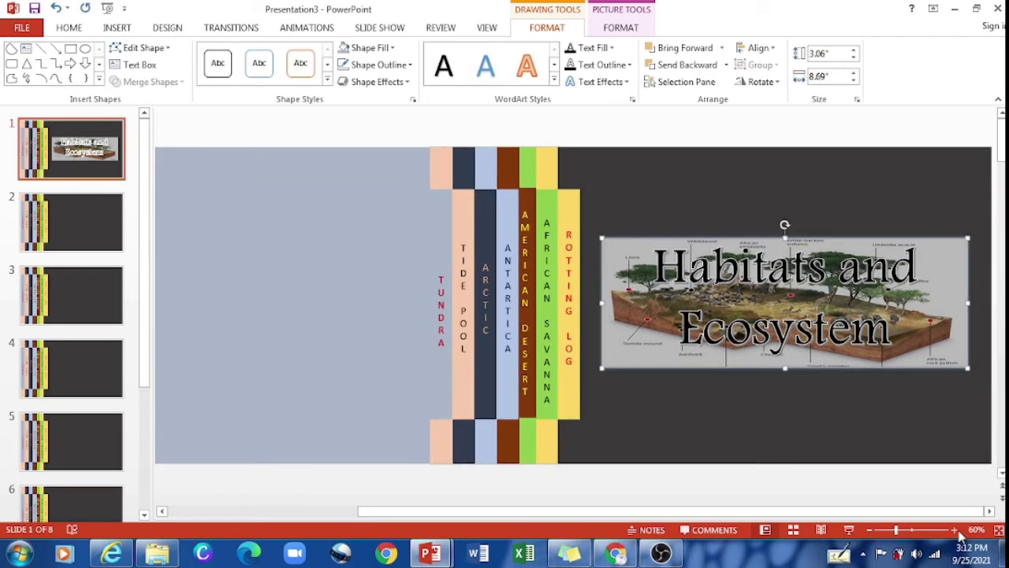
- Zoom in and move to slide 2, selecting its Rotting Log tab shape
left_click(954, 530)
left_click(867, 459)
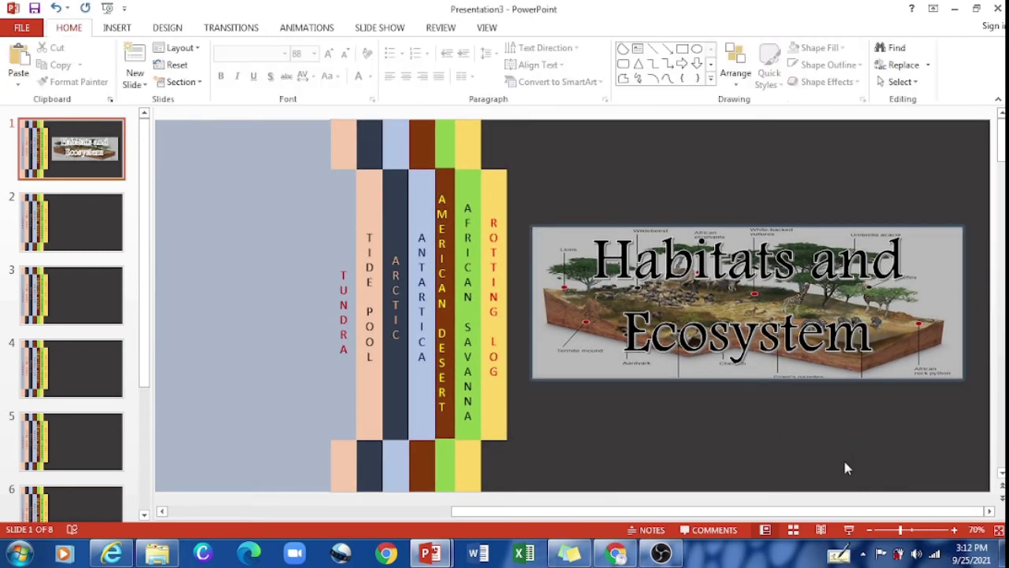
left_click(72, 229)
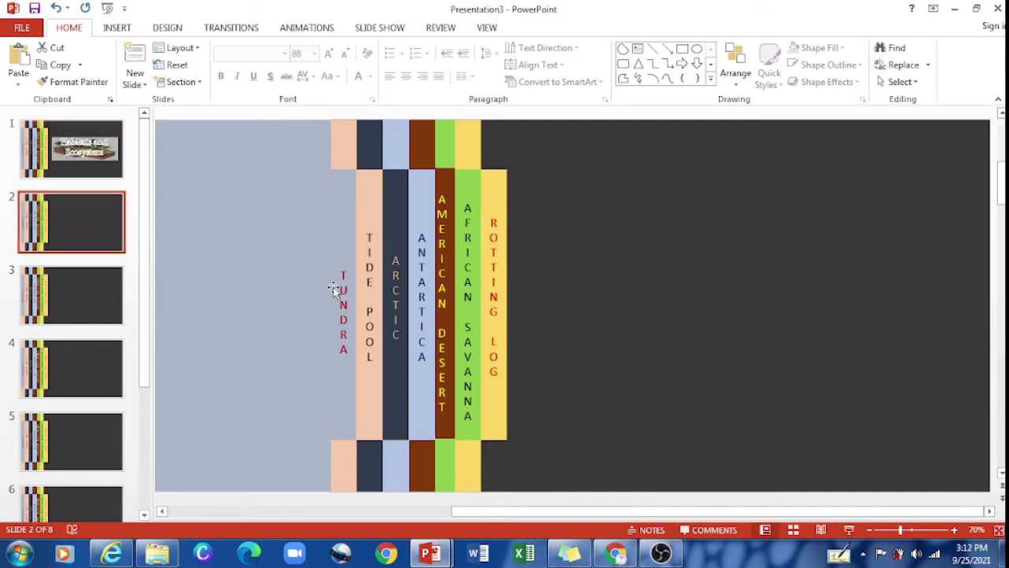
left_click(65, 138)
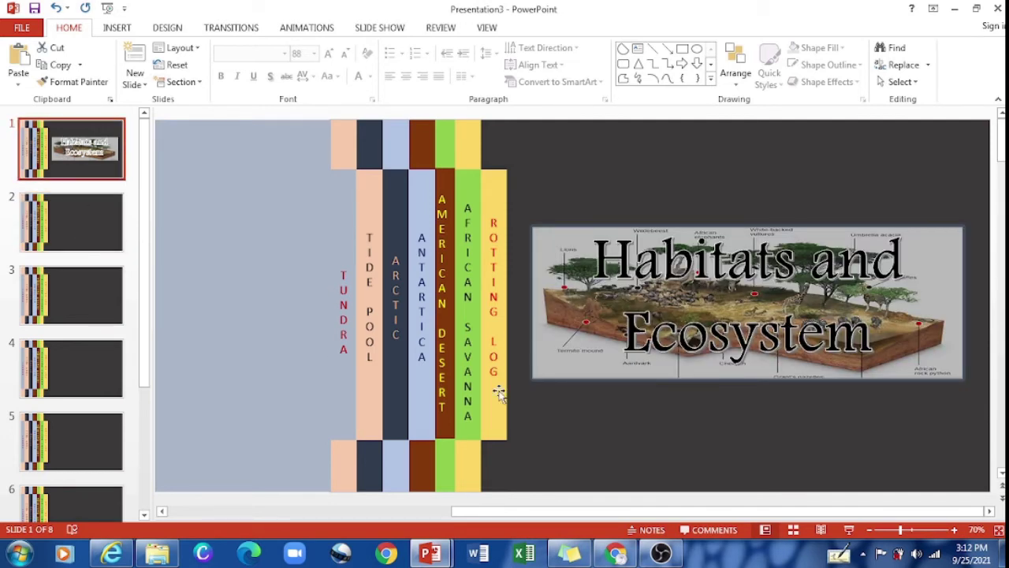
left_click(954, 531)
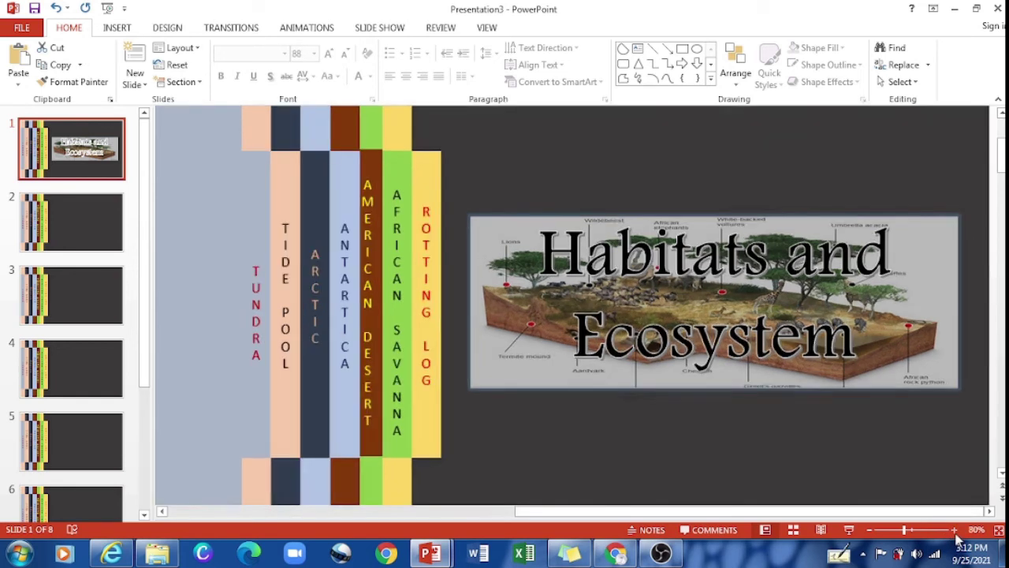
left_click(726, 462)
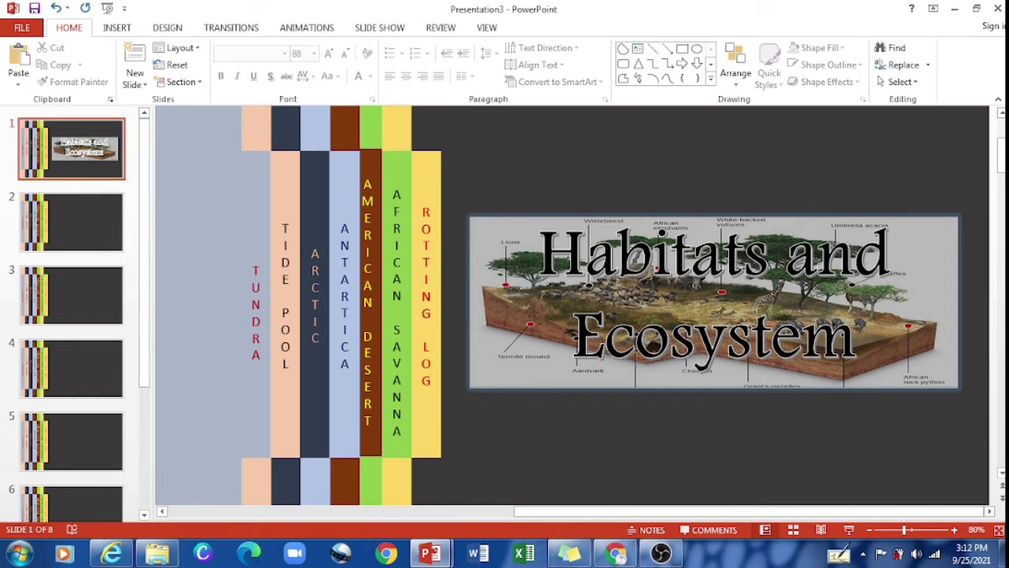
left_click(79, 221)
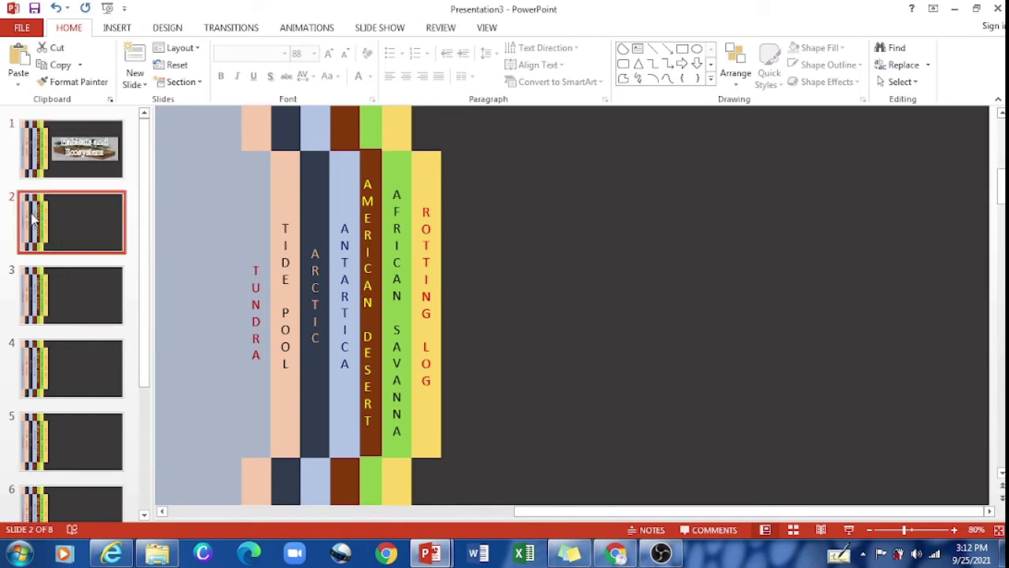
left_click(432, 300)
- Ungroup the slide 2 tabs and stretch the yellow Rotting Log tab across the slide's right side
right_click(433, 298)
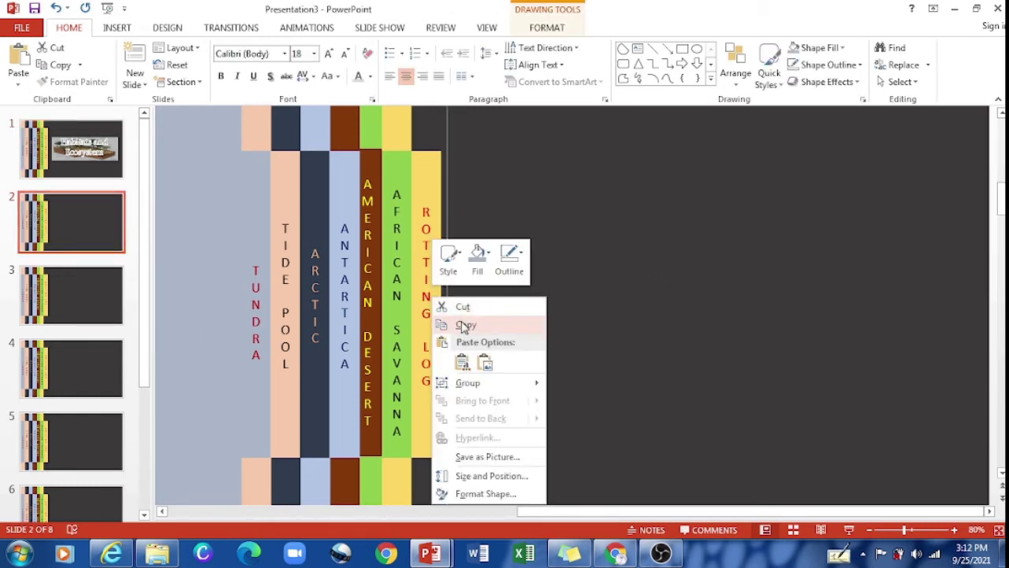
mouse_move(467, 382)
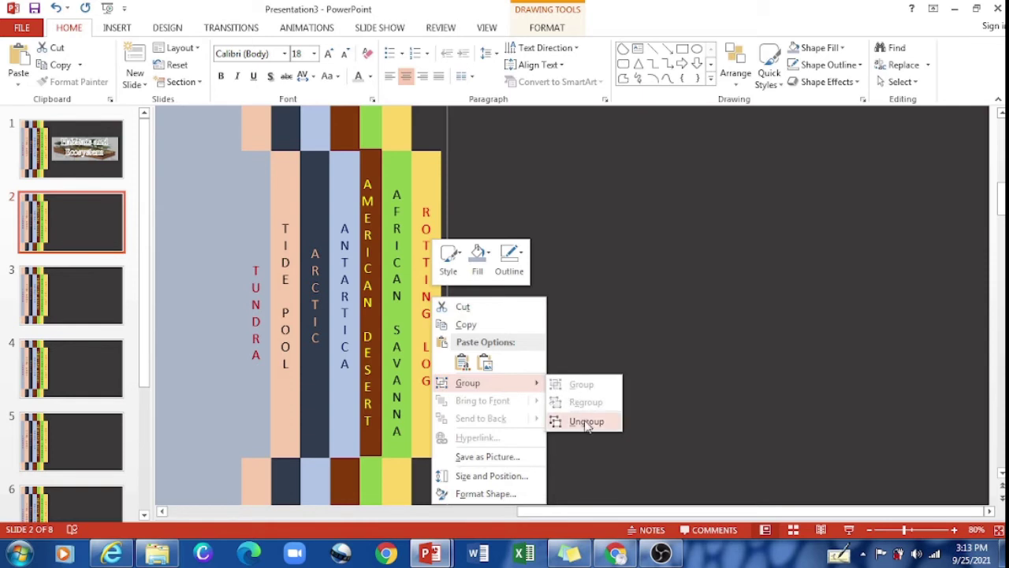
left_click(587, 421)
left_click(572, 380)
left_click(439, 355)
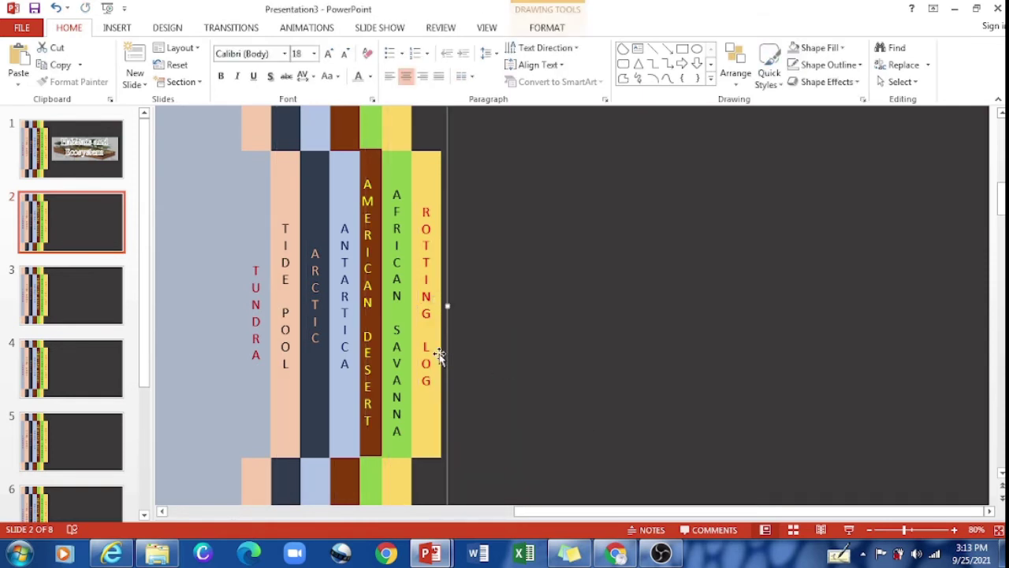
left_click_drag(439, 355, 965, 363)
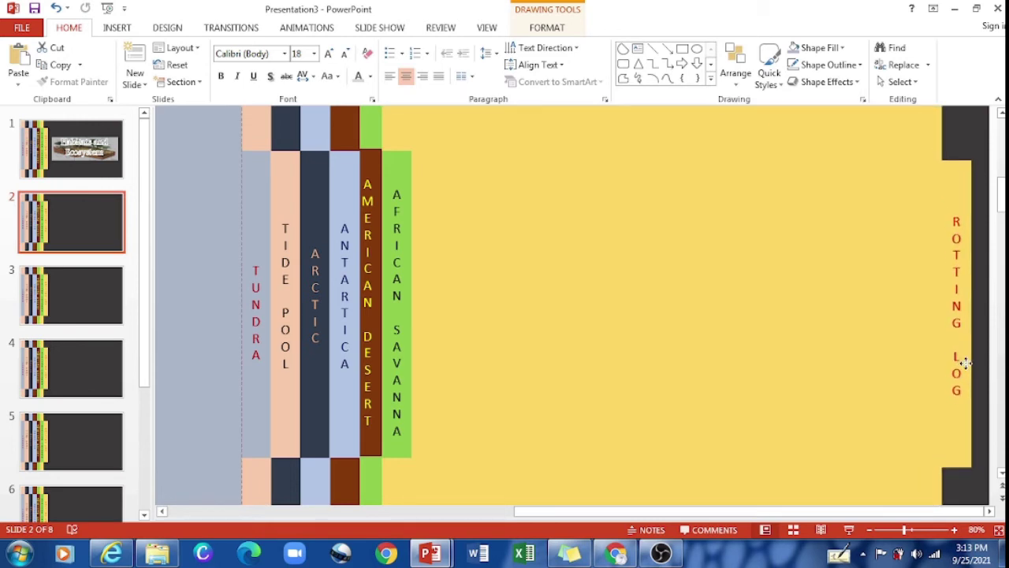
mouse_move(965, 363)
left_mouse_down()
mouse_move(982, 360)
mouse_move(973, 360)
left_mouse_up()
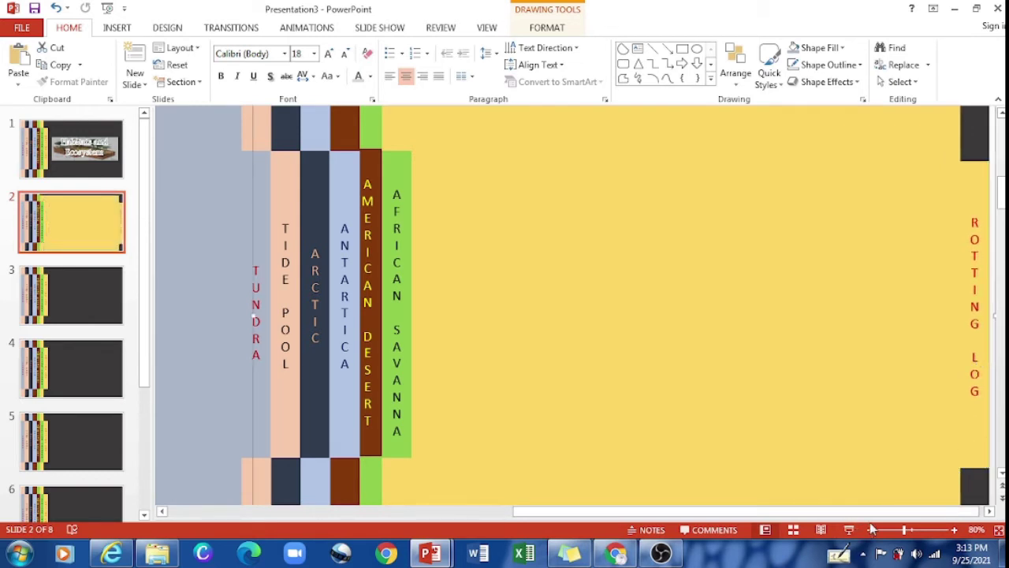
- Fine-tune the yellow Rotting Log page's position, then view the Rotting log reference page in Chrome
left_click(869, 530)
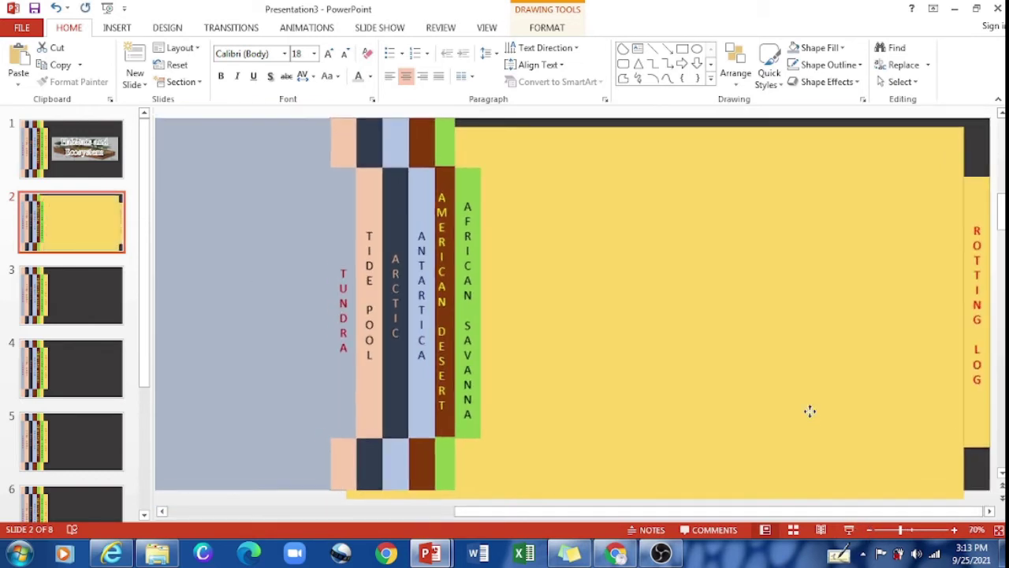
left_click_drag(809, 413, 822, 411)
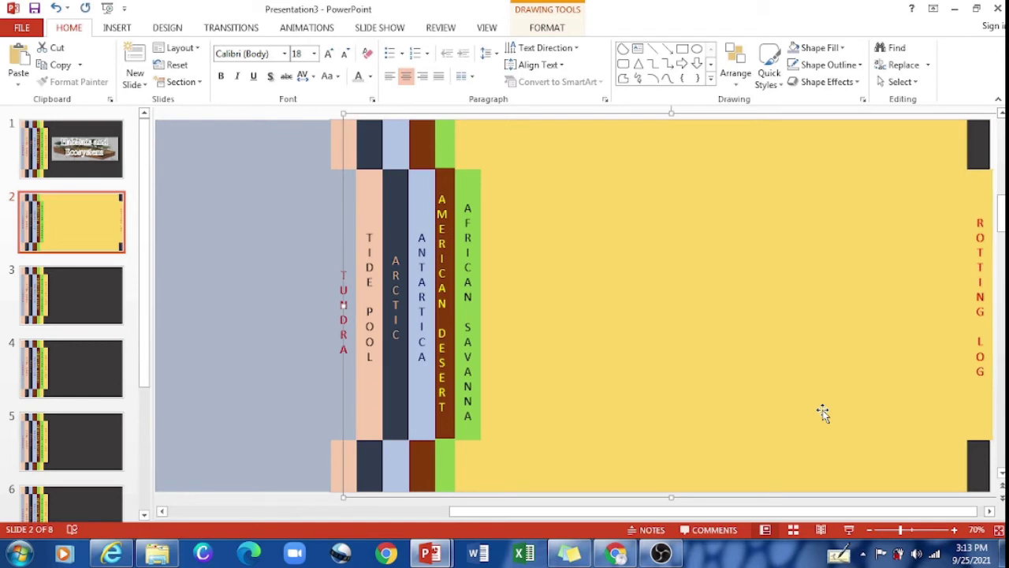
key("Left")
key("Left")
key("Left")
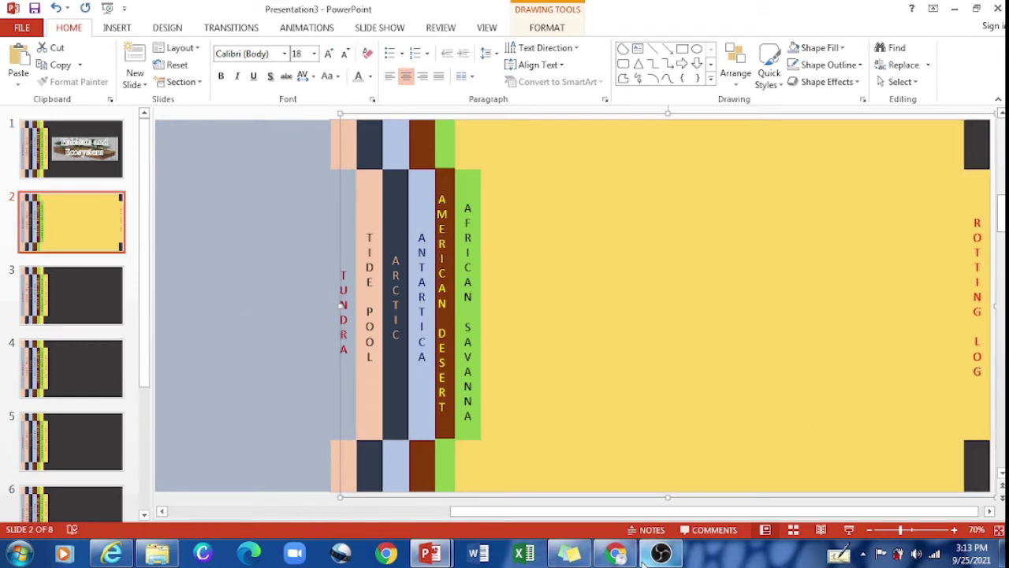
left_click(614, 556)
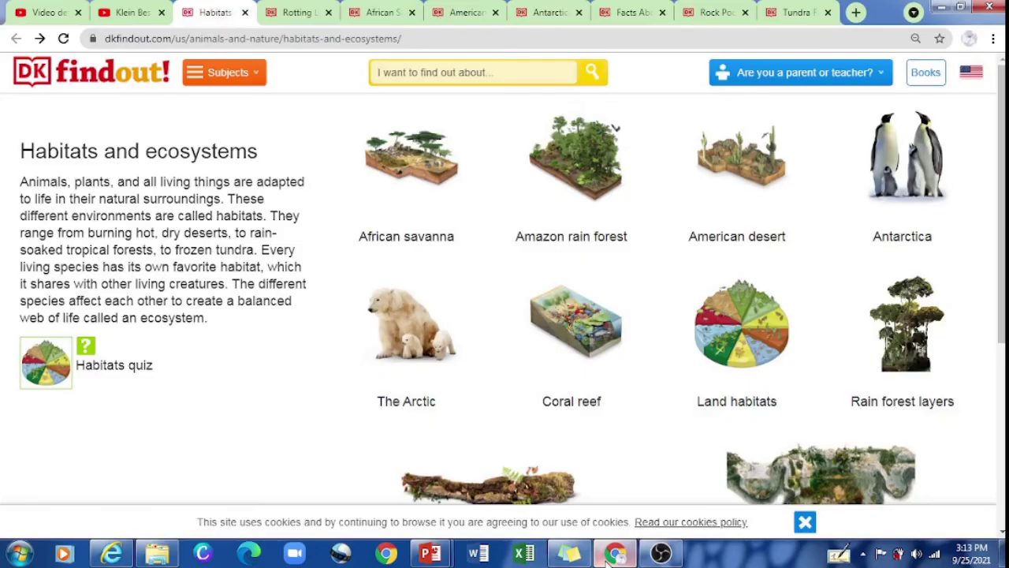
left_click(301, 12)
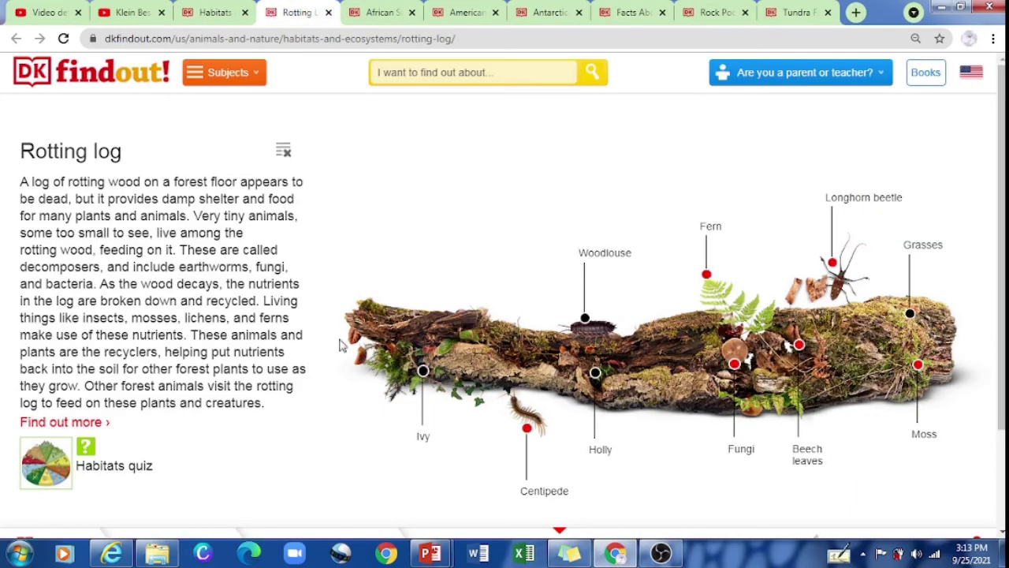
- Draw a text box near the top of the yellow page and type the heading 'Rotting Log'
mouse_move(430, 553)
left_click(499, 494)
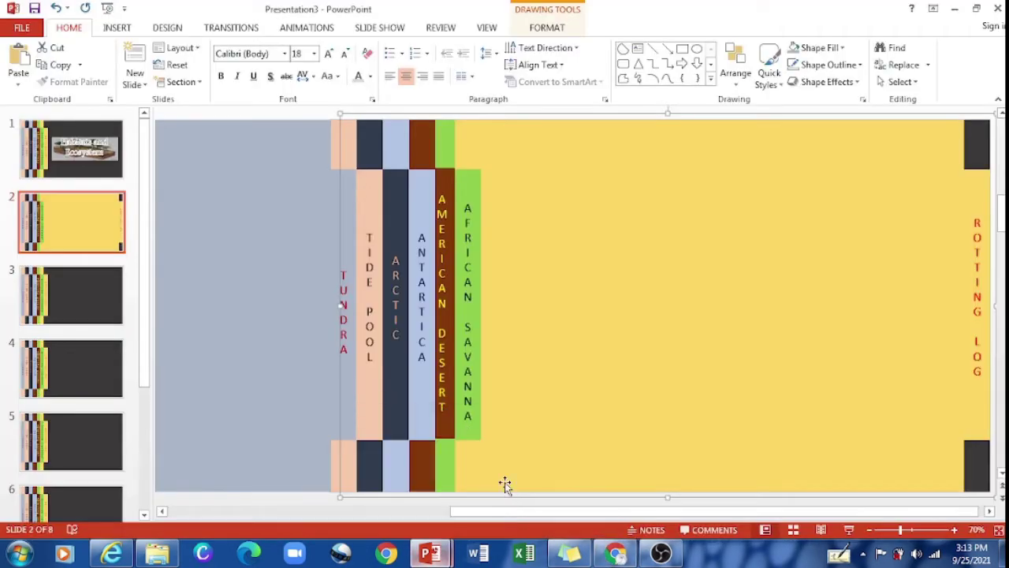
left_click(680, 234)
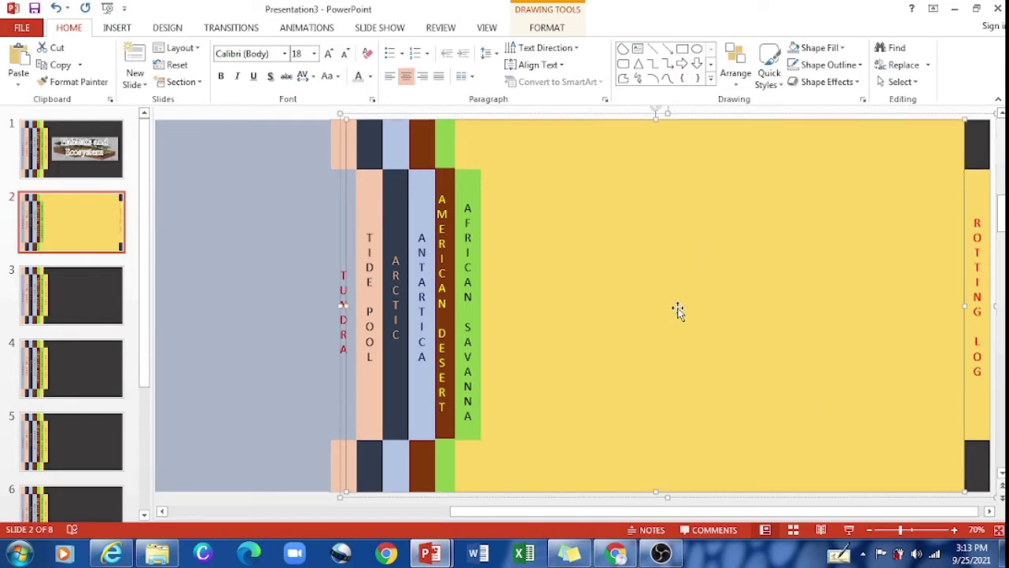
left_click(638, 48)
left_click_drag(536, 148, 860, 204)
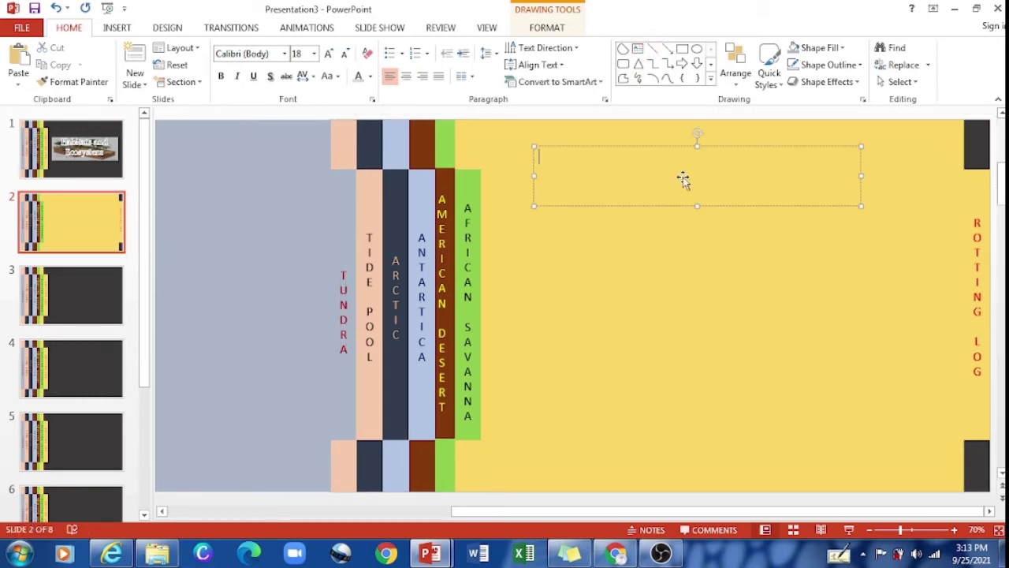
type("R")
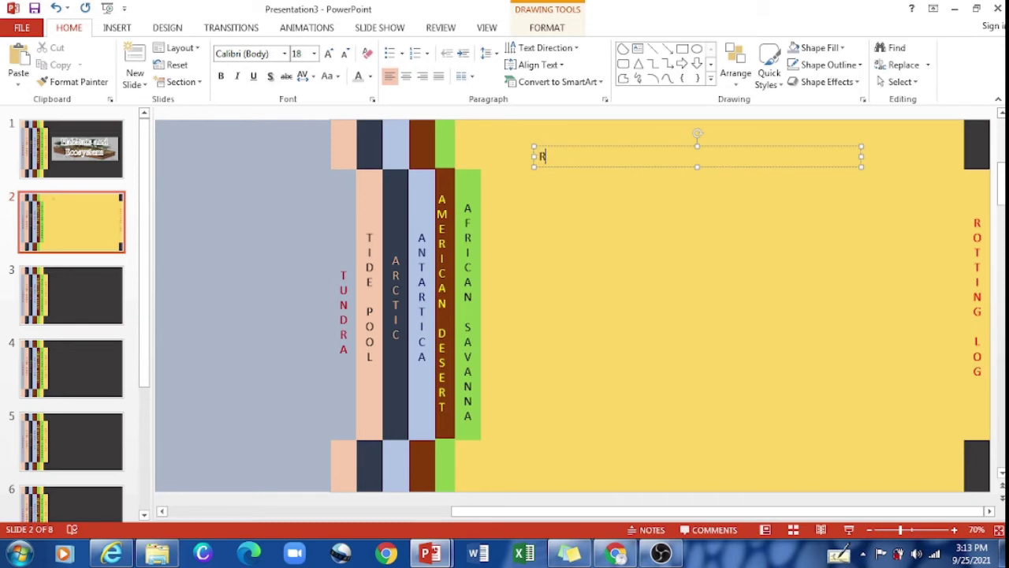
type("otting Log")
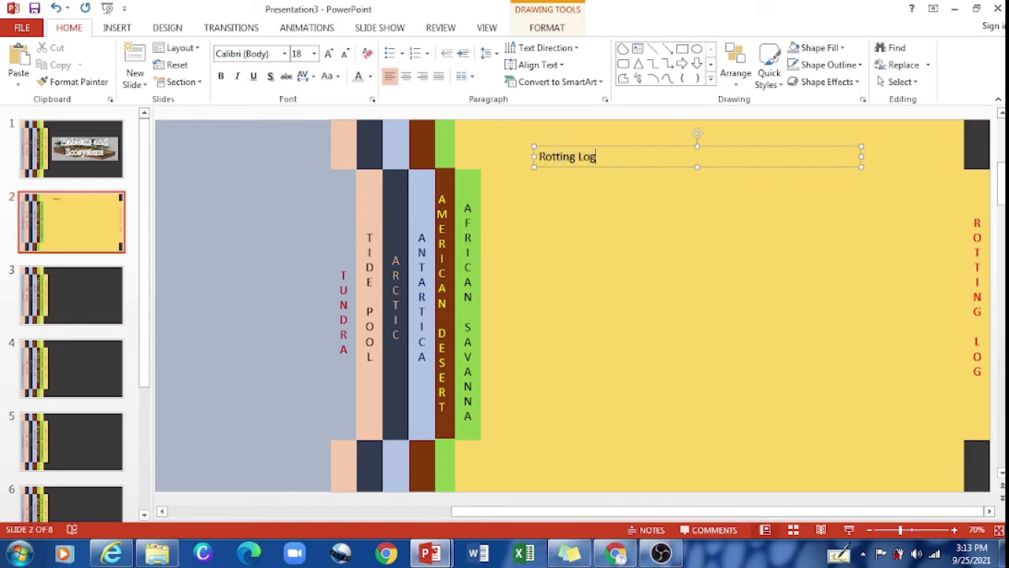
left_click_drag(598, 156, 511, 160)
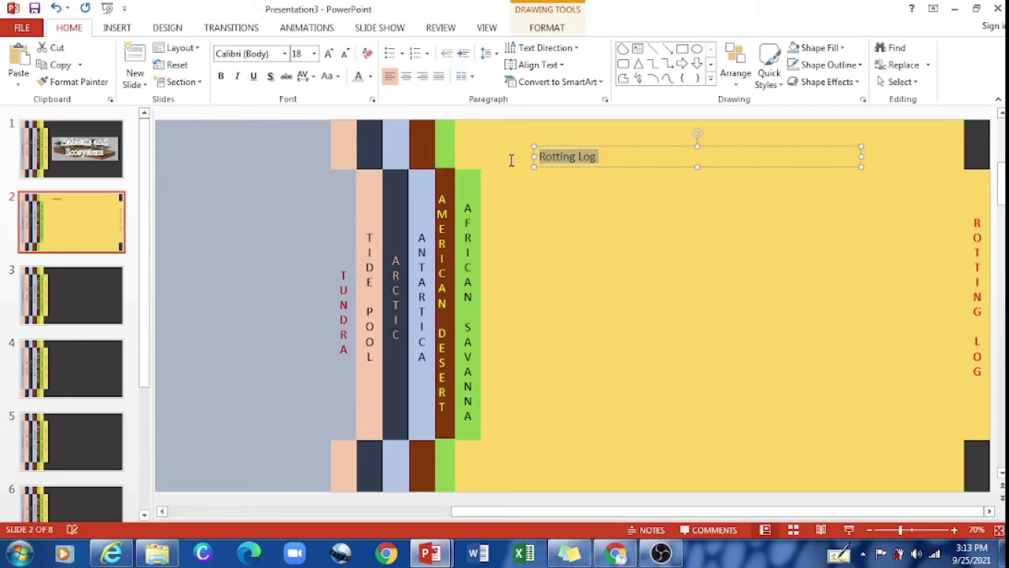
left_click(544, 27)
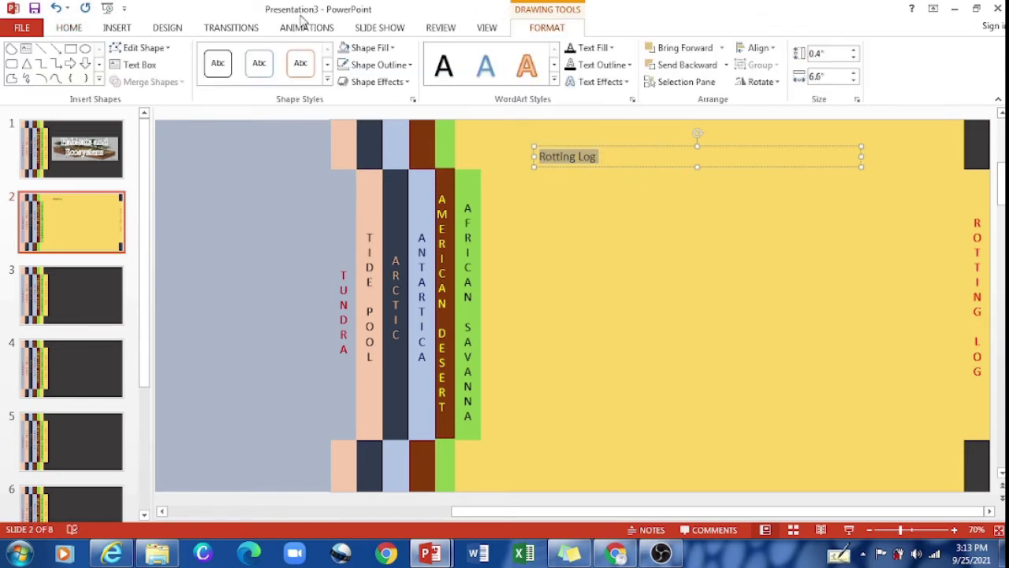
- Set the Rotting Log heading to 54 pt Andalus, centred in its box
left_click(55, 28)
left_click(328, 55)
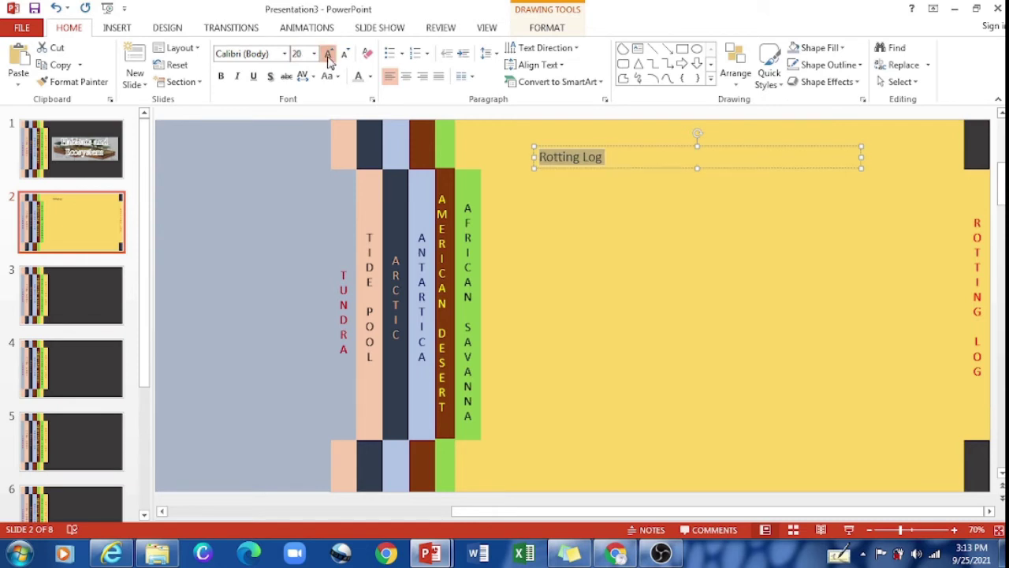
left_click(329, 56)
left_click(328, 55)
left_click(328, 55)
left_click(328, 55)
left_click(328, 55)
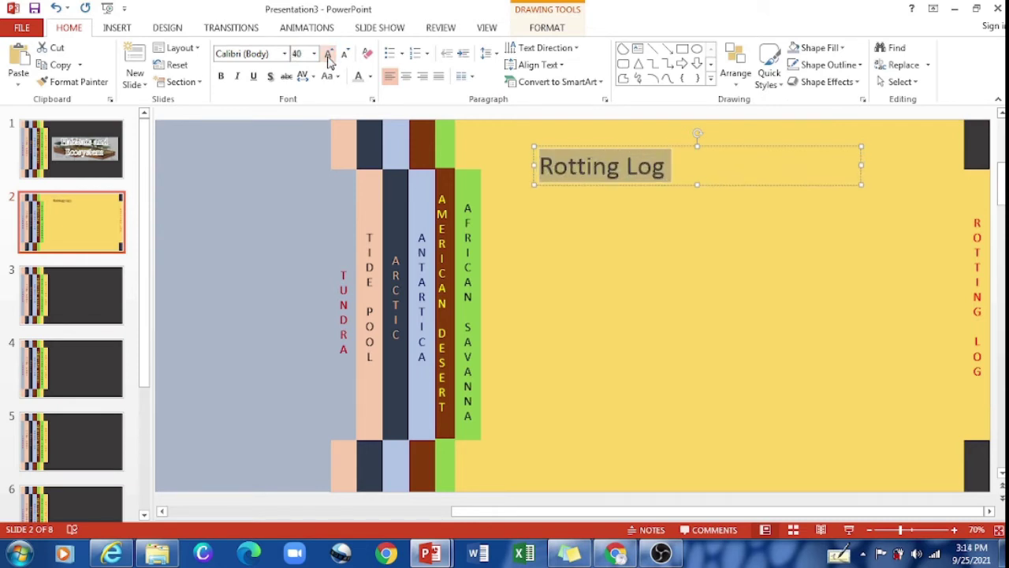
left_click(284, 54)
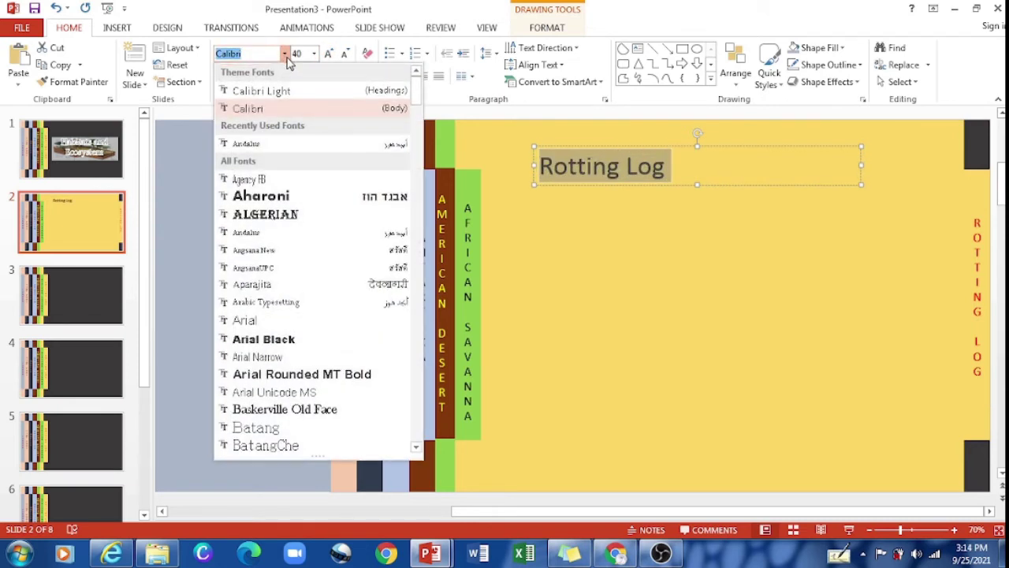
left_click(296, 144)
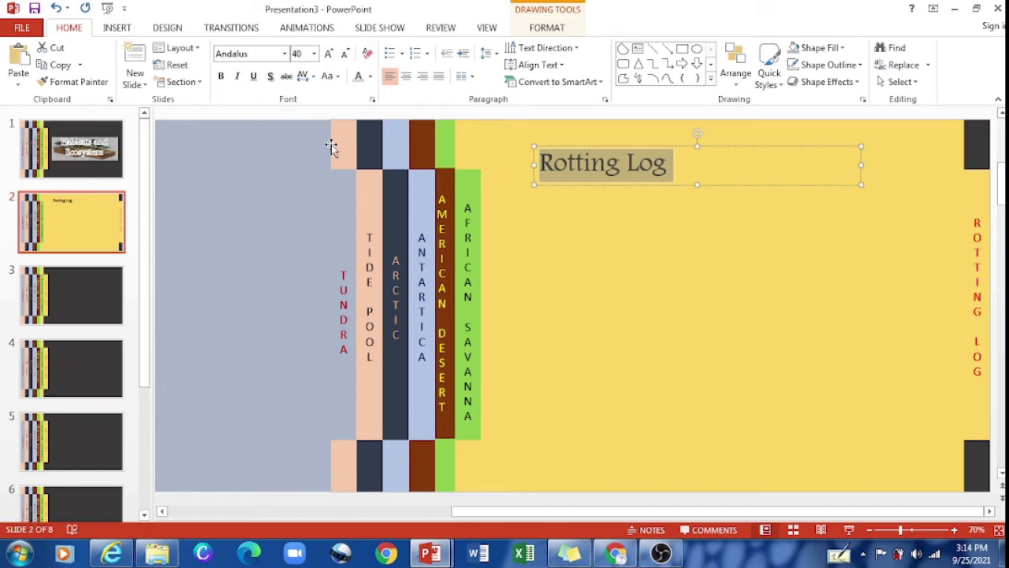
left_click(404, 78)
left_click(328, 56)
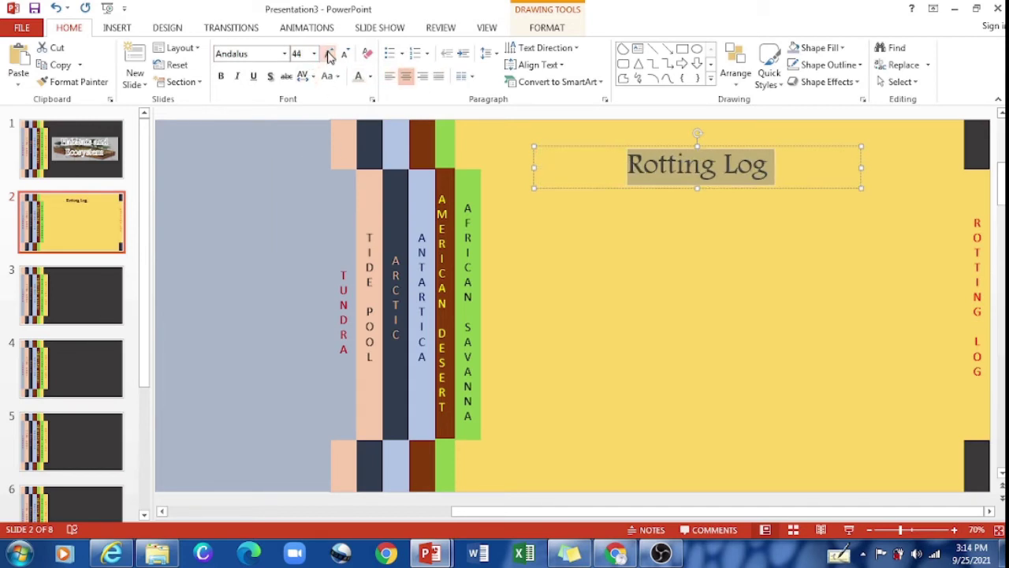
left_click(328, 55)
left_click(328, 54)
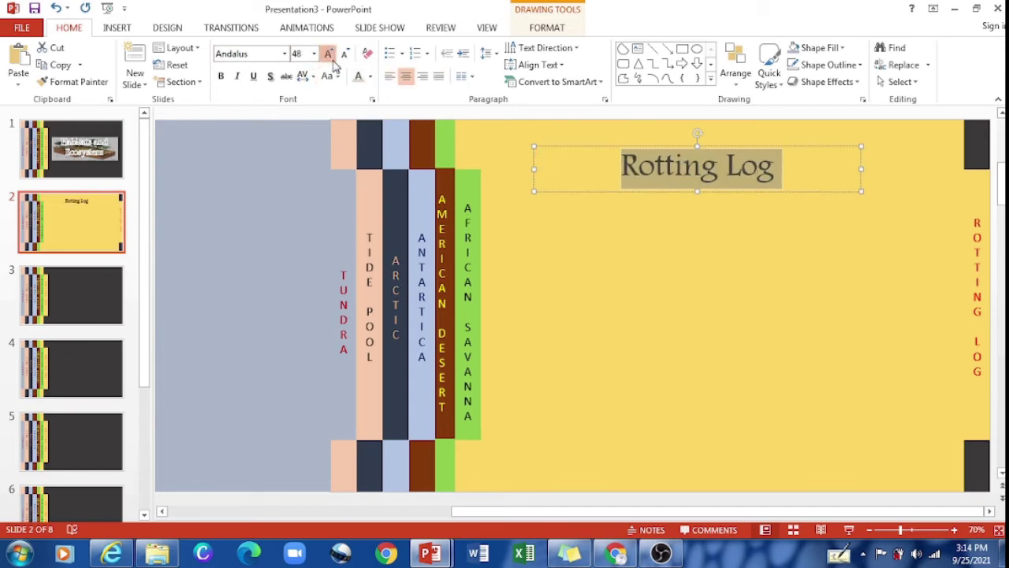
- Reposition the heading box slightly and narrow it to fit the title
left_click(705, 196)
left_click_drag(669, 148, 668, 141)
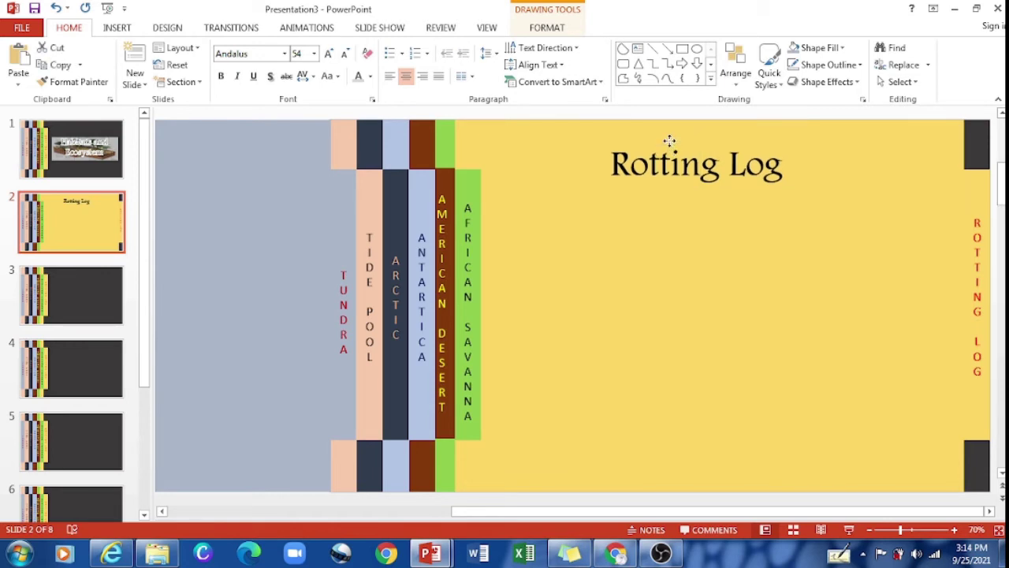
left_click(705, 242)
left_click(666, 161)
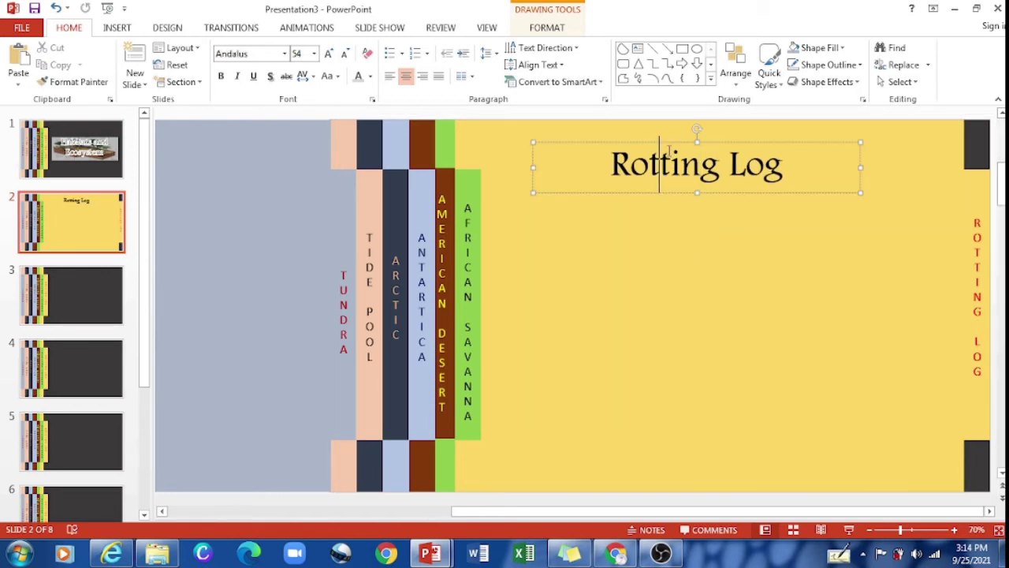
left_click_drag(666, 145, 672, 142)
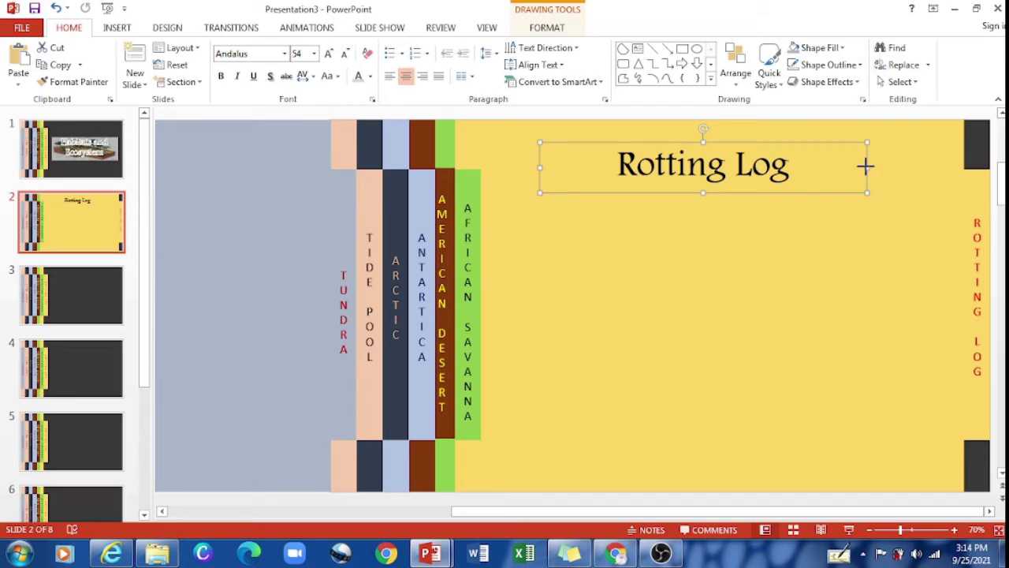
left_click_drag(865, 165, 824, 166)
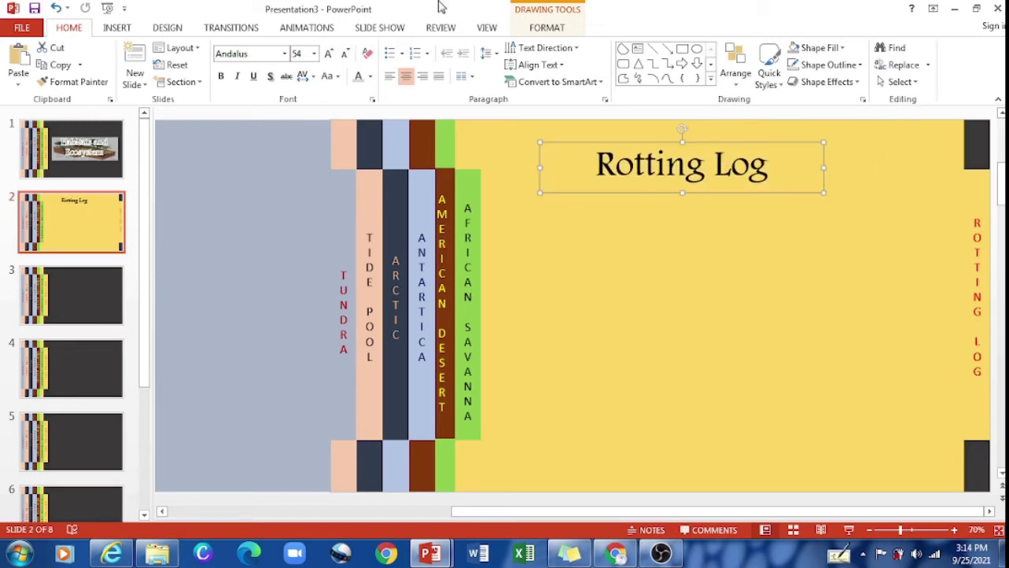
- Give the heading box a thin outline and shift it further right
left_click(547, 28)
left_click(377, 65)
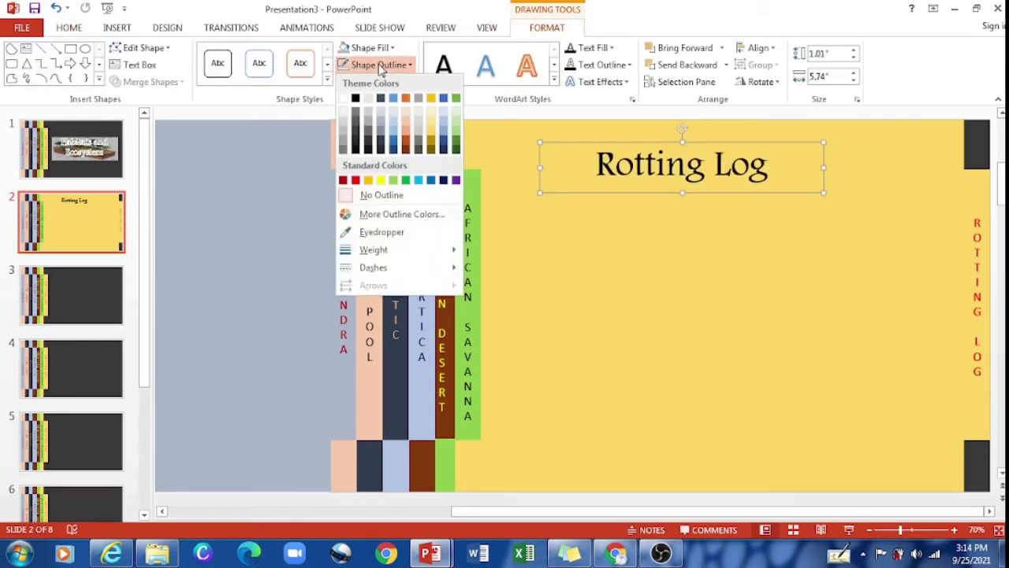
left_click(386, 128)
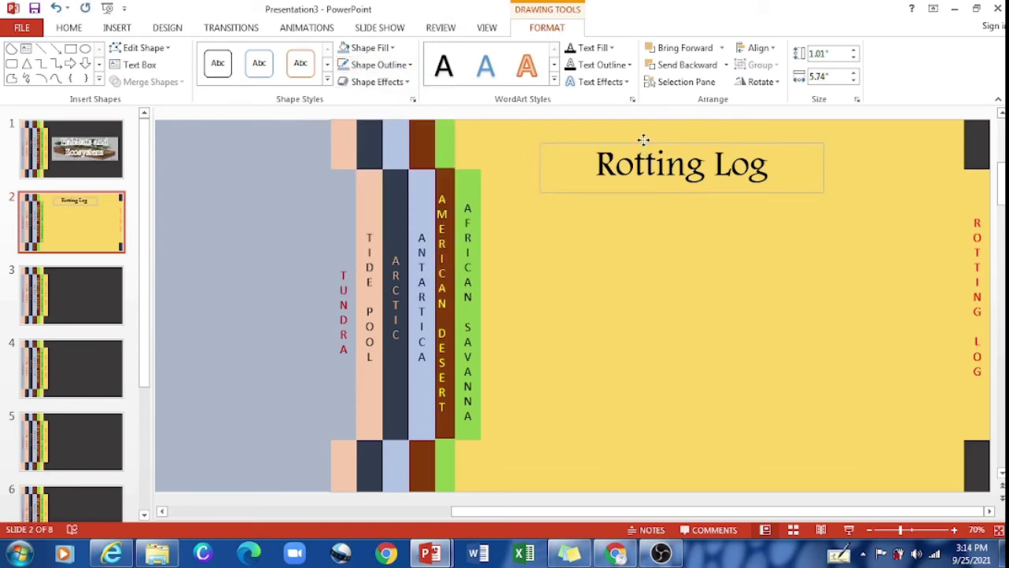
left_click_drag(640, 144, 679, 139)
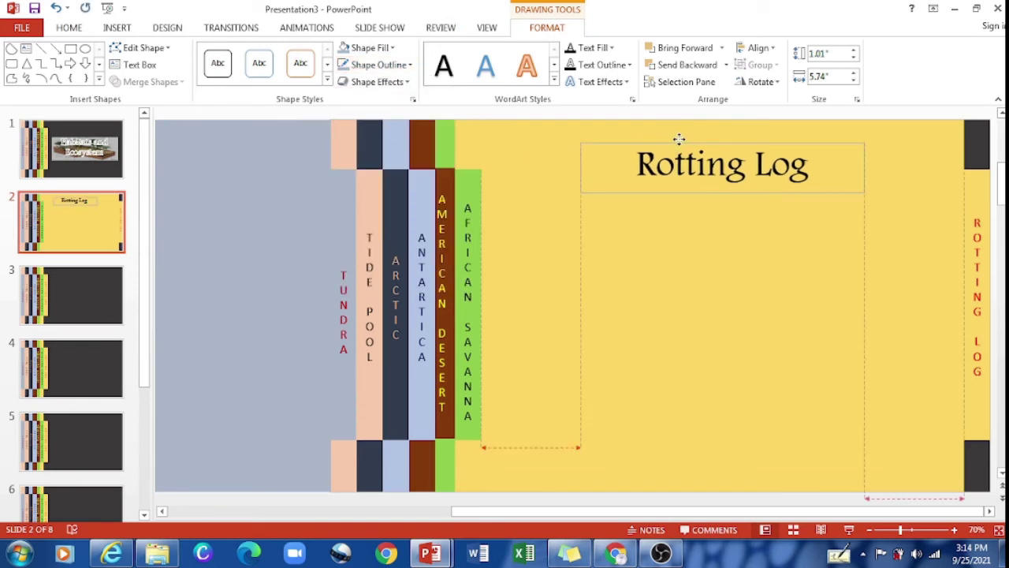
left_click(687, 231)
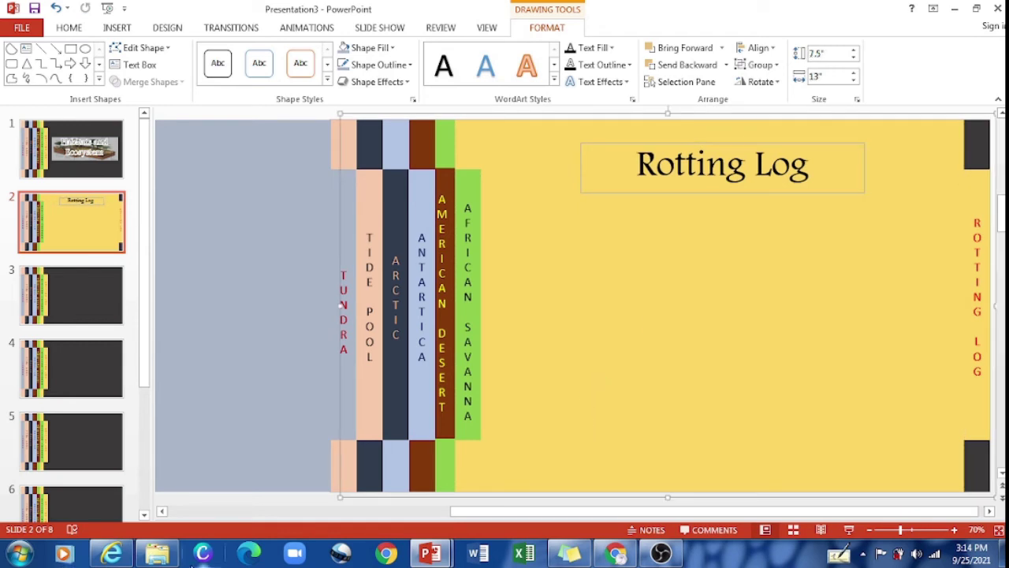
- Draw a new text box below the Rotting Log heading for the descriptive paragraph
left_click(442, 556)
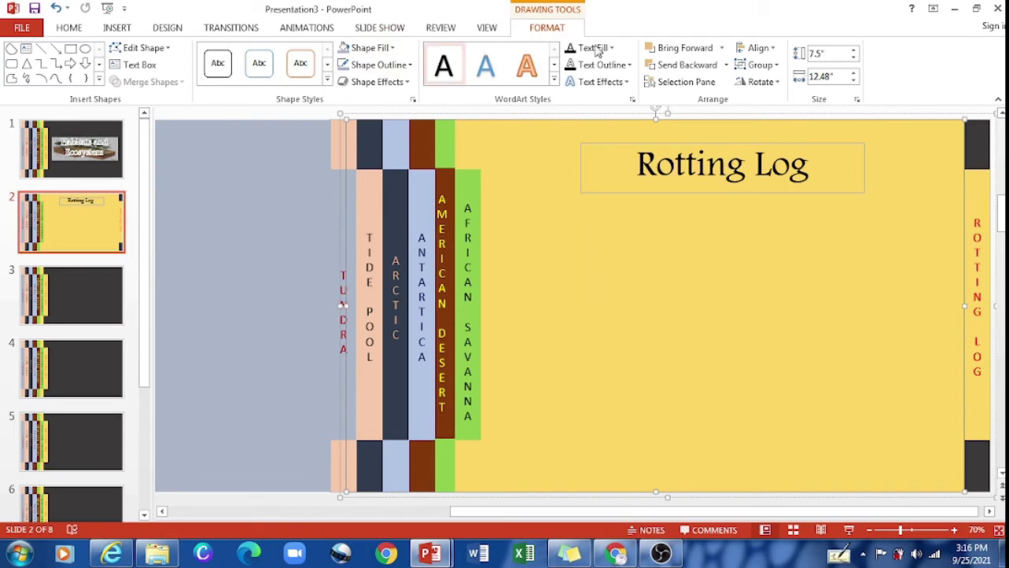
left_click(131, 70)
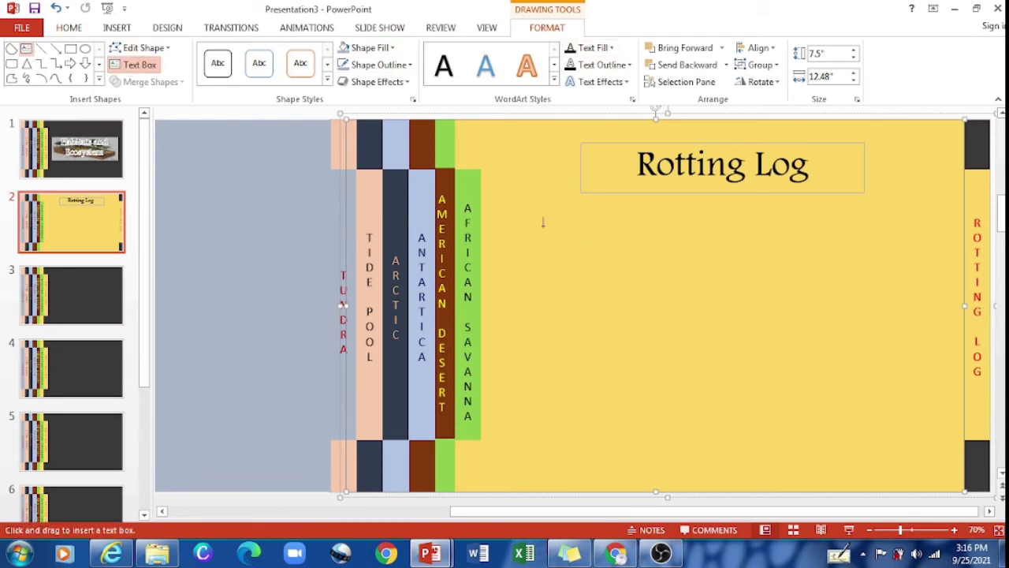
left_click_drag(499, 221, 735, 450)
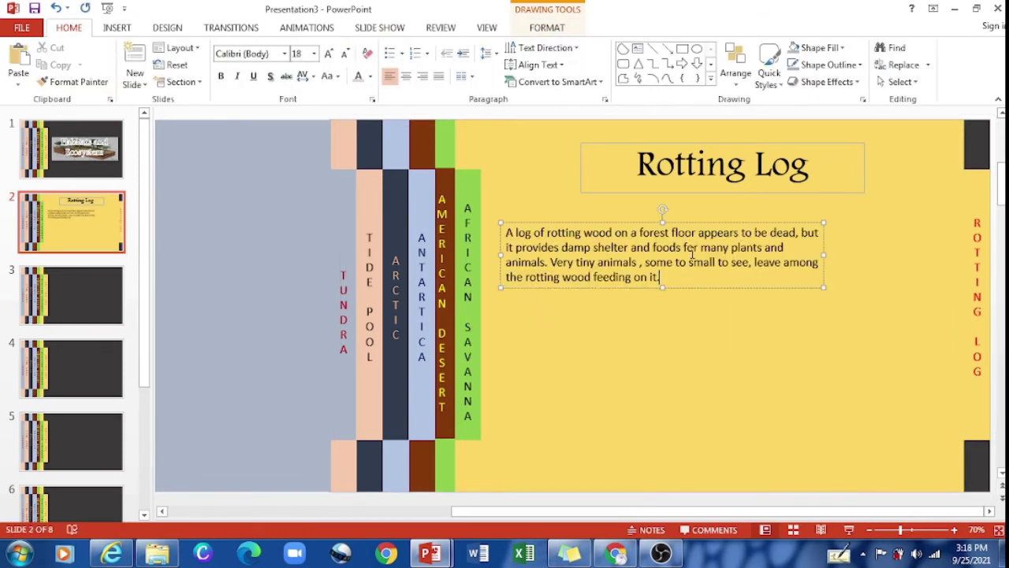
left_click(548, 32)
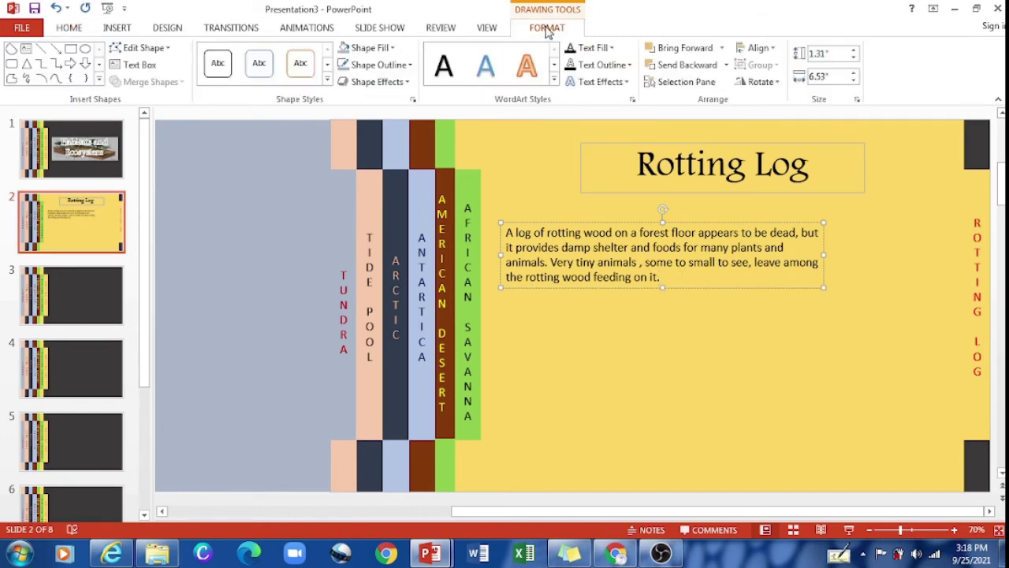
- Apply a light green shape style to the paragraph box and narrow it so text rewraps
left_click(326, 82)
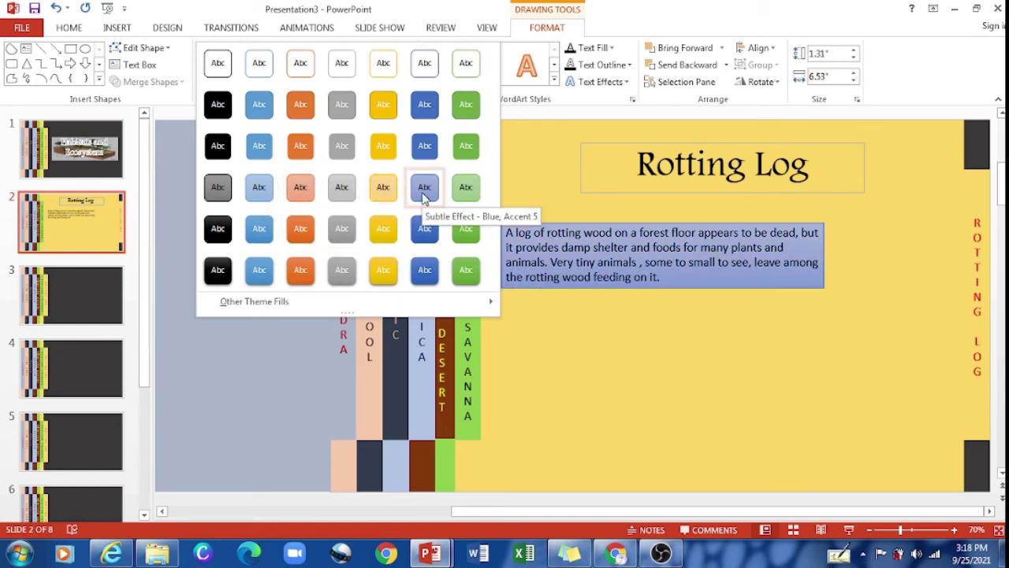
left_click(466, 190)
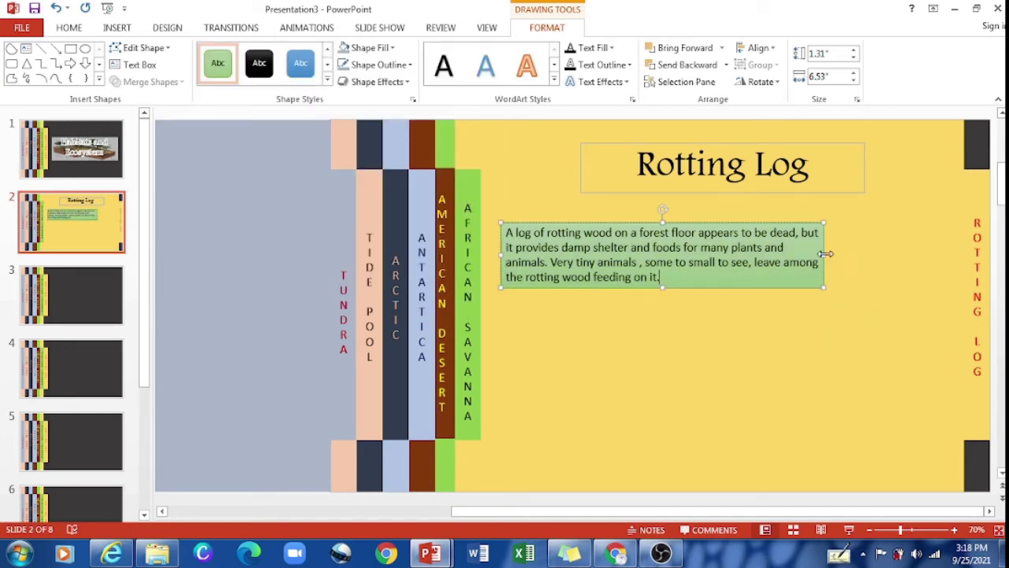
left_click_drag(825, 254, 727, 260)
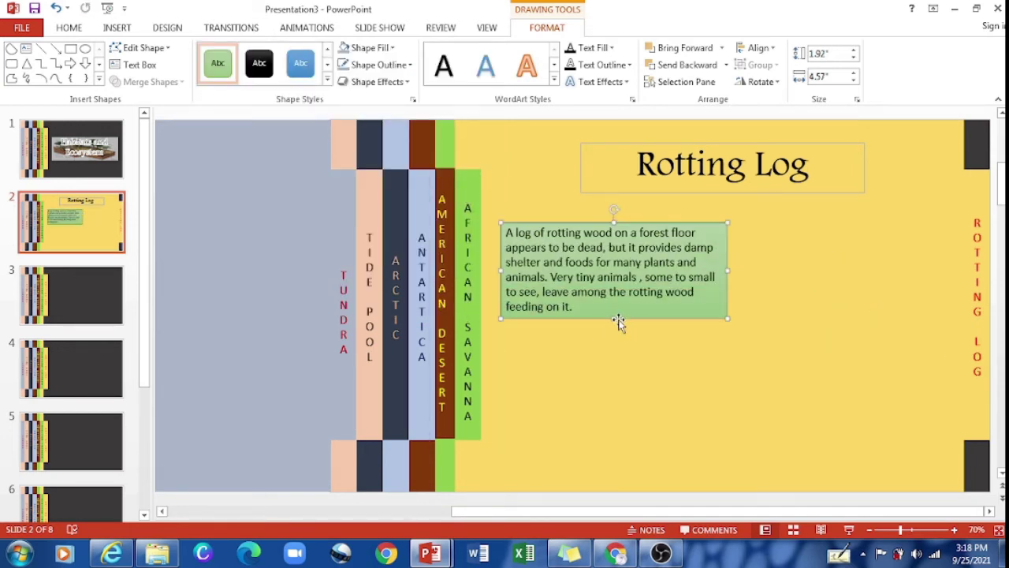
left_click_drag(613, 319, 623, 351)
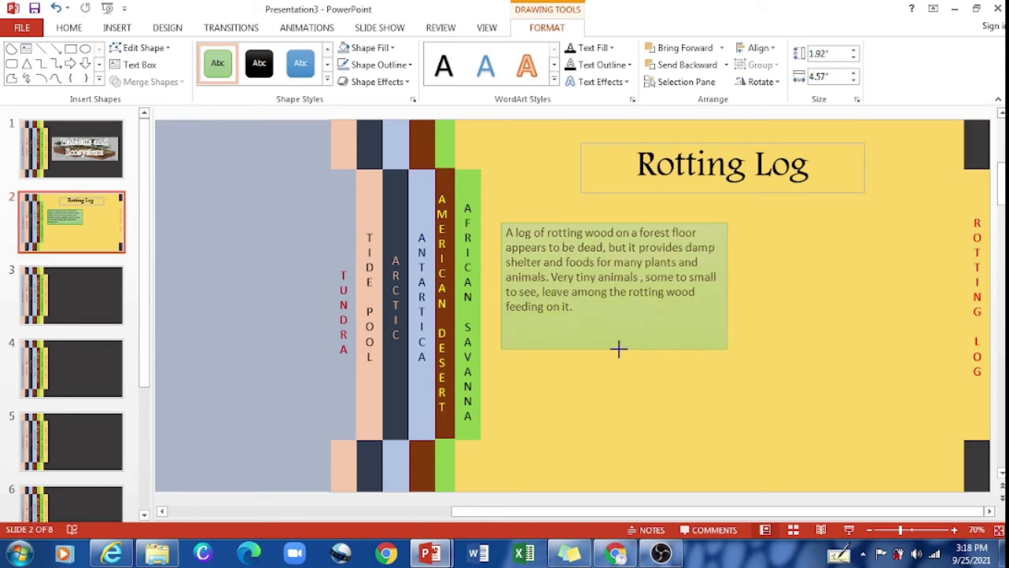
- Set the paragraph text in 20 pt Arial
left_click_drag(574, 309, 511, 235)
left_click(69, 30)
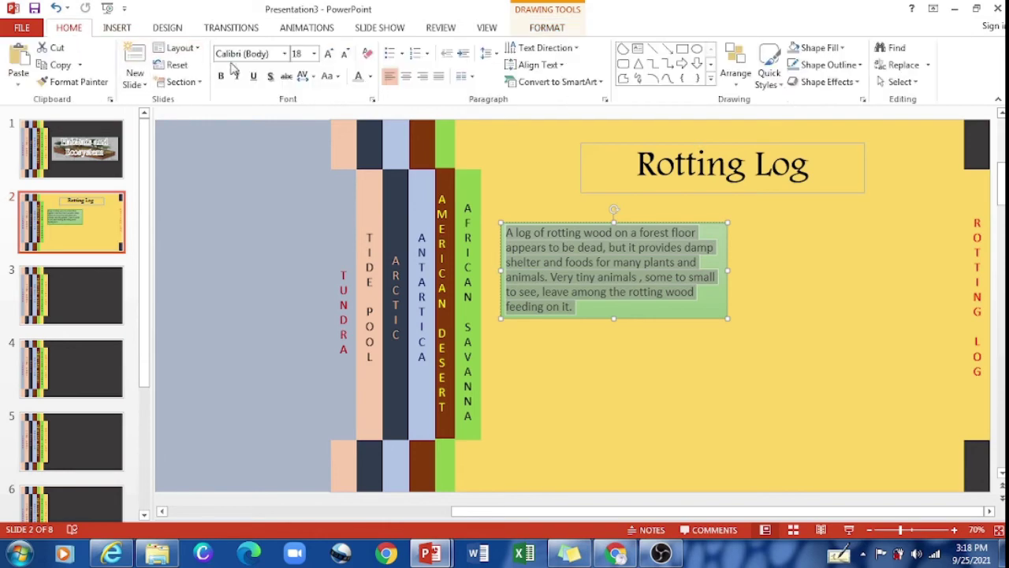
left_click(284, 54)
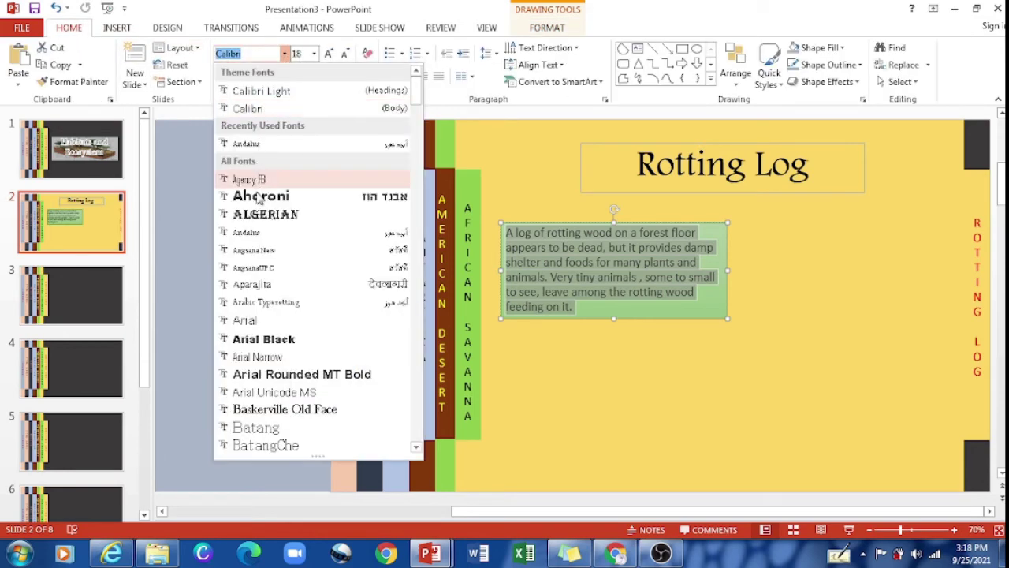
left_click(301, 322)
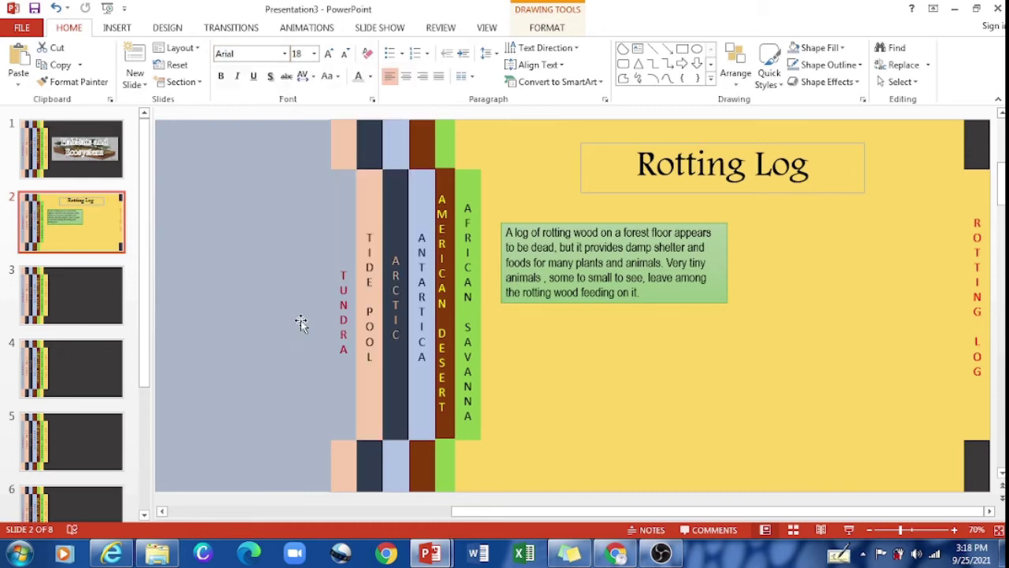
left_click(329, 54)
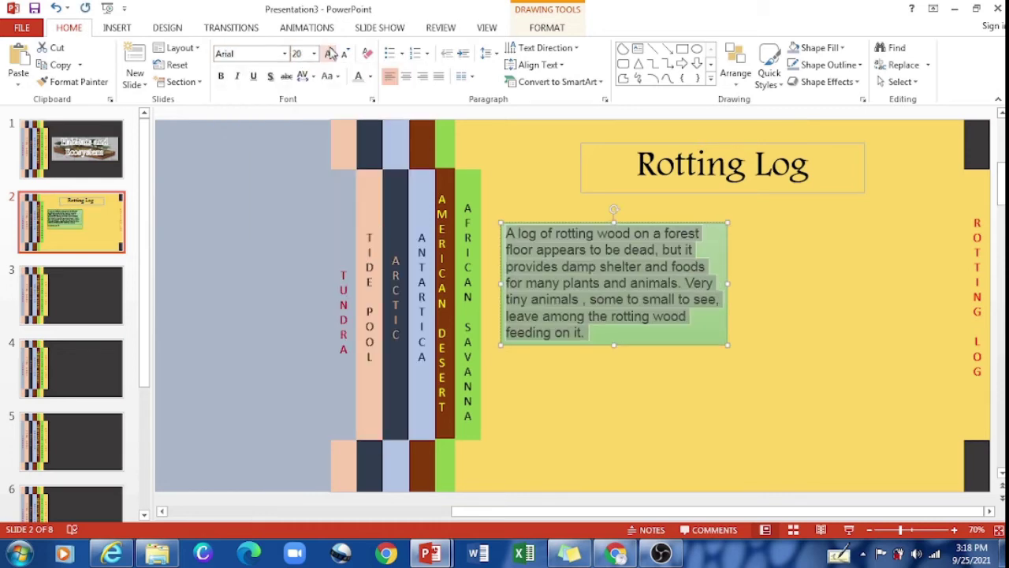
left_click(767, 401)
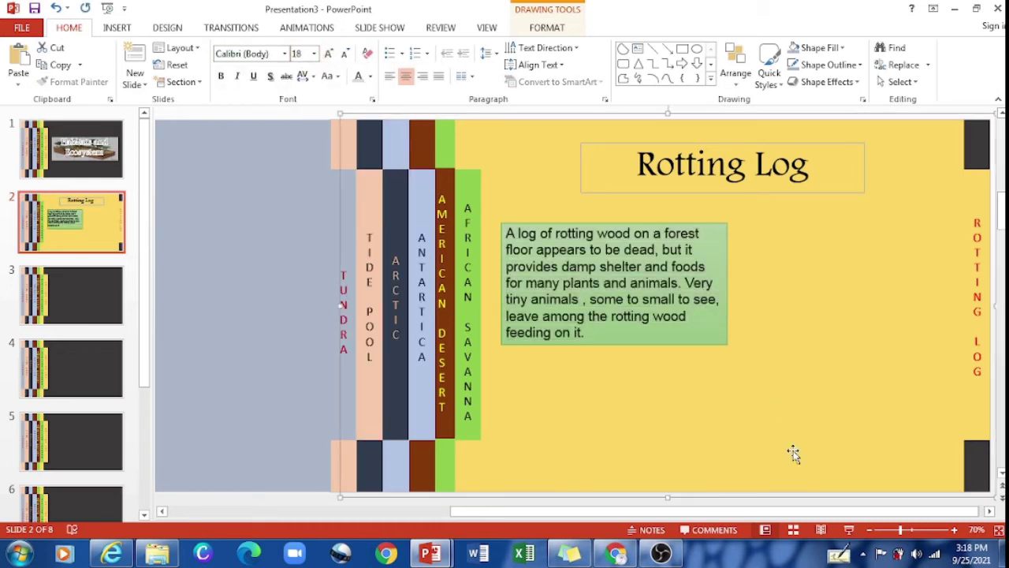
left_click(869, 530)
left_click(870, 530)
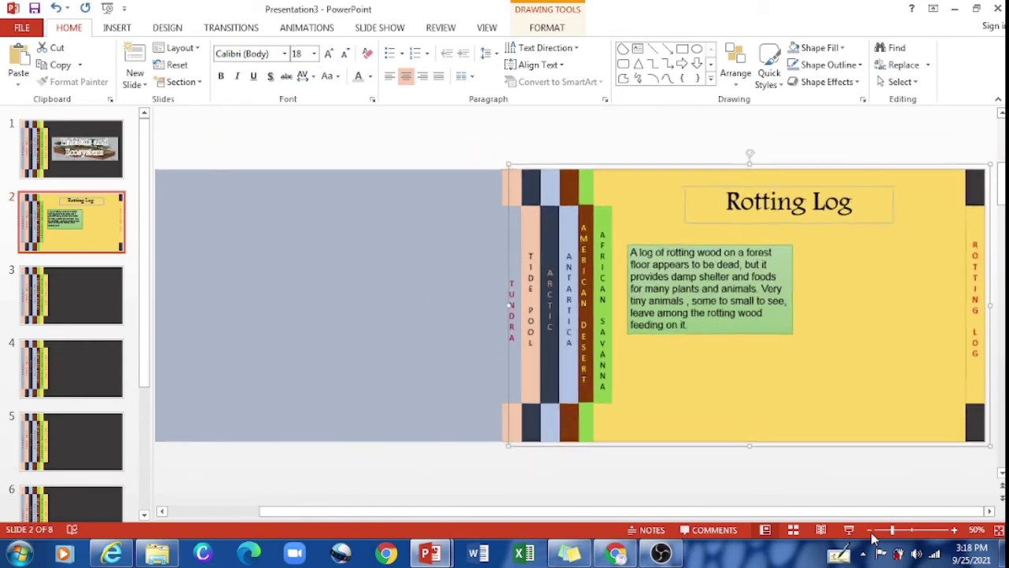
left_click(811, 479)
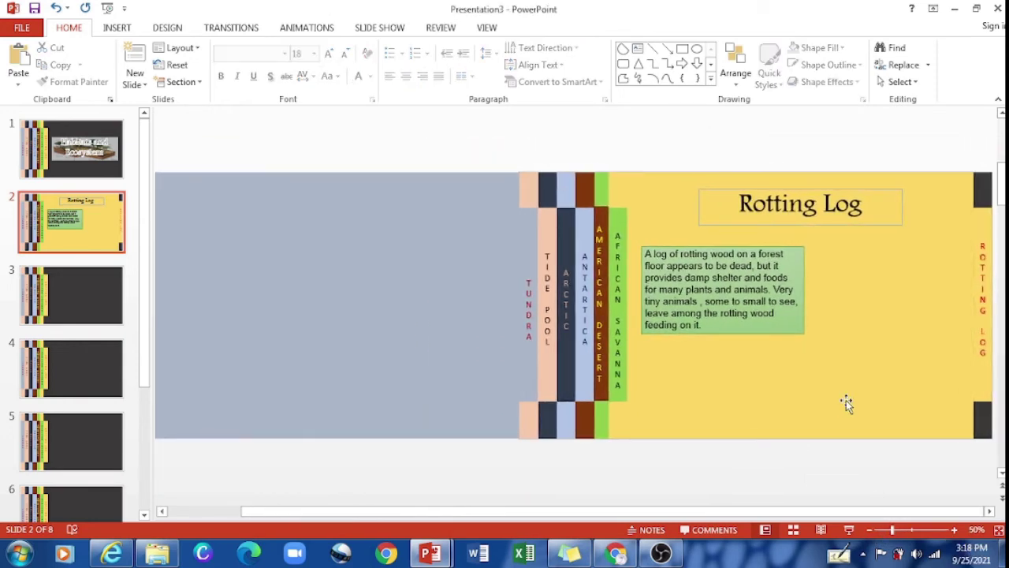
- Insert the 'rottin log' picture onto slide 2
left_click(116, 28)
left_click(106, 73)
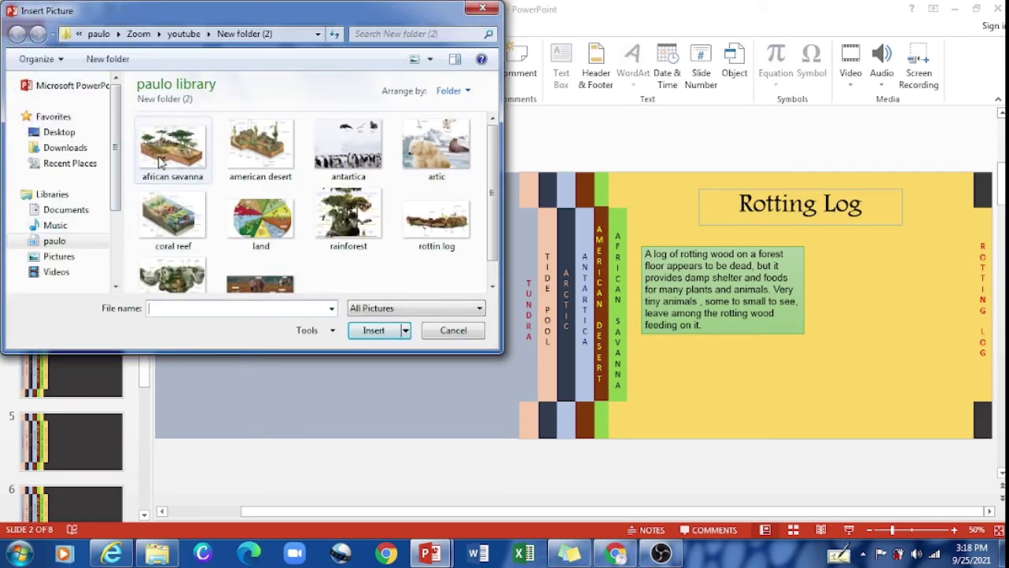
mouse_move(173, 148)
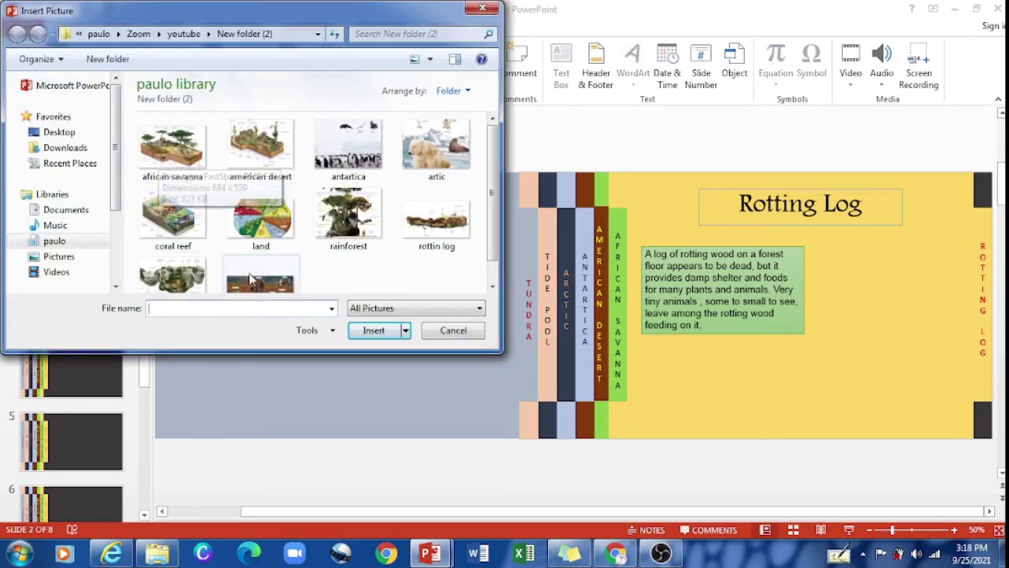
left_click(429, 231)
left_click(374, 330)
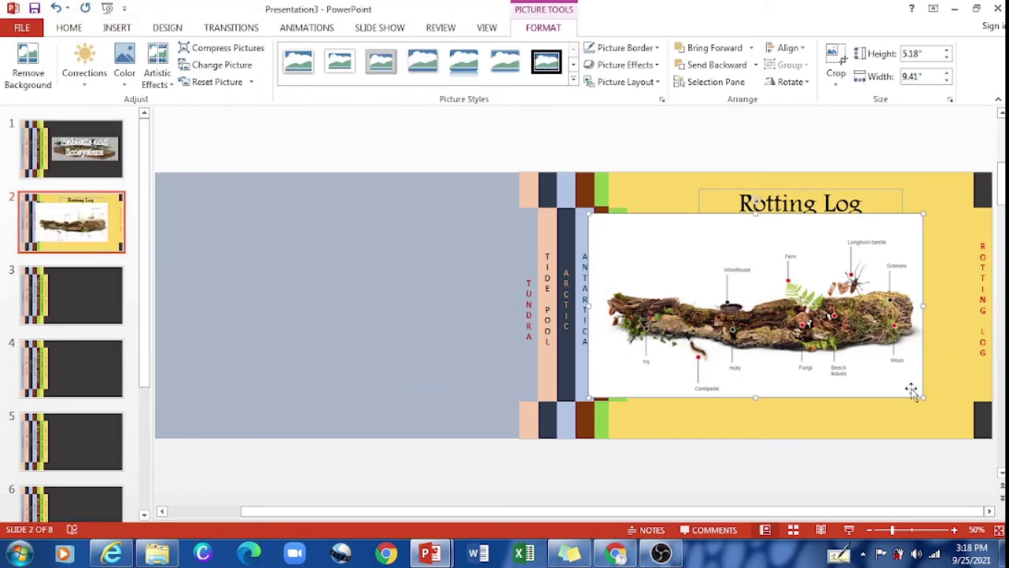
- Shrink the log picture into the lower-right corner and move the green description box up
left_click_drag(921, 397, 822, 333)
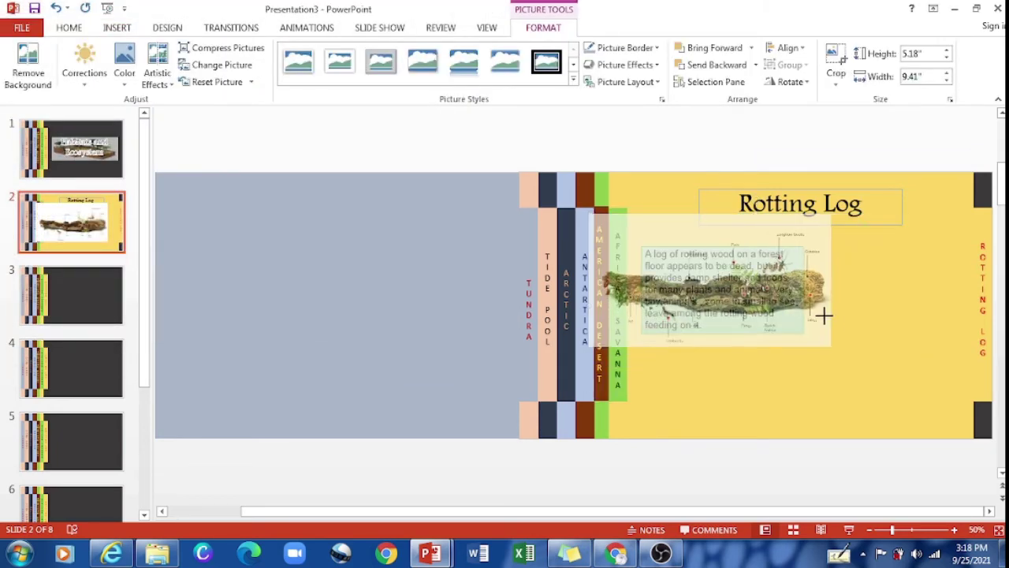
left_click_drag(703, 242, 853, 342)
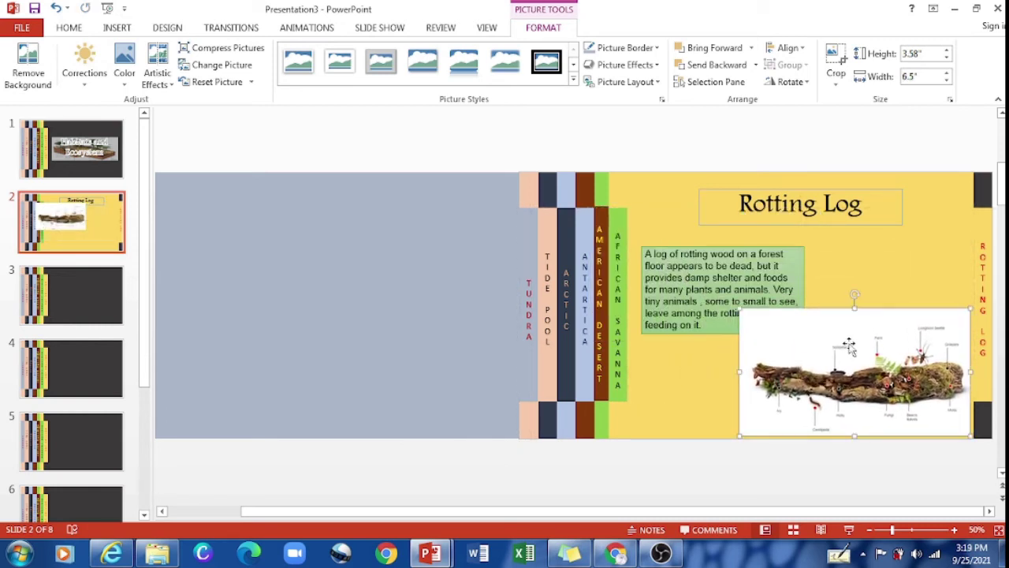
left_click_drag(698, 302, 687, 289)
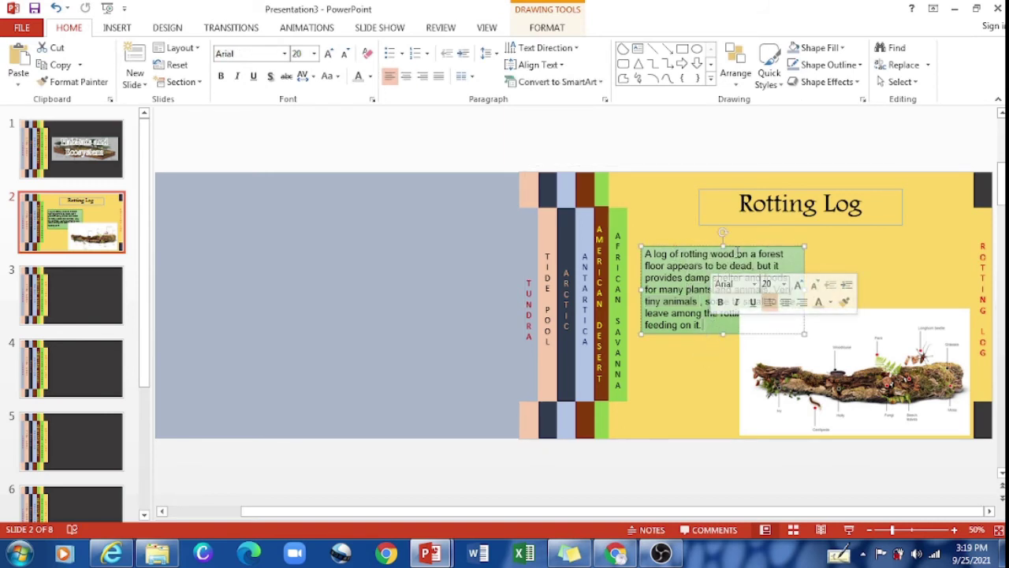
left_click_drag(741, 247, 739, 235)
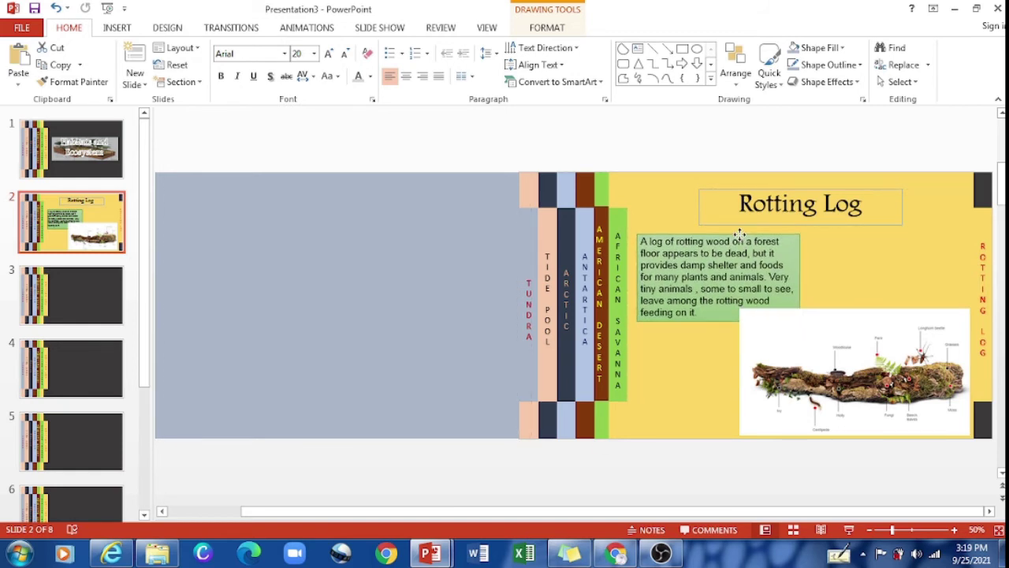
left_click(684, 473)
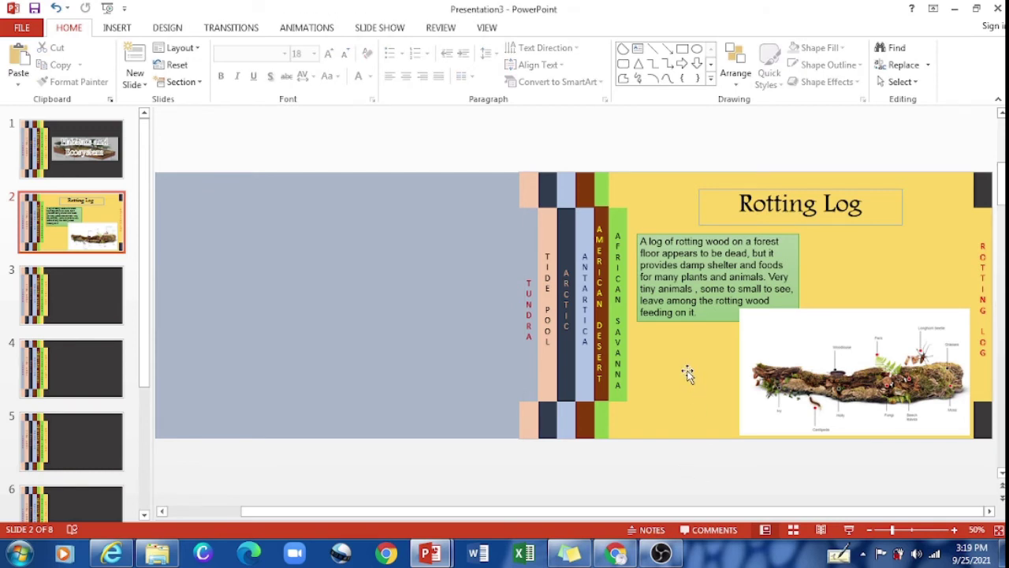
left_click(74, 207)
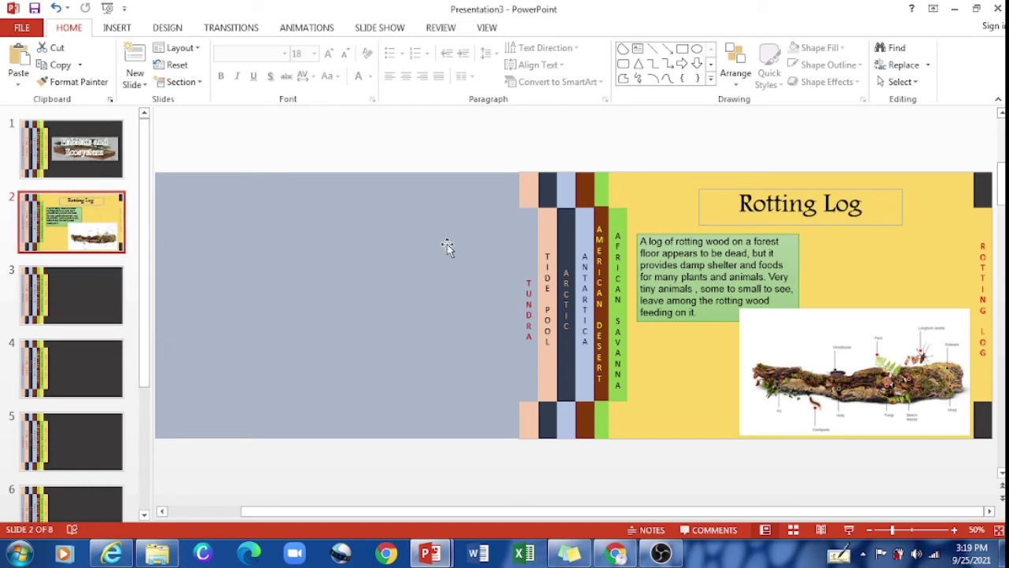
left_click(38, 150)
key("Down")
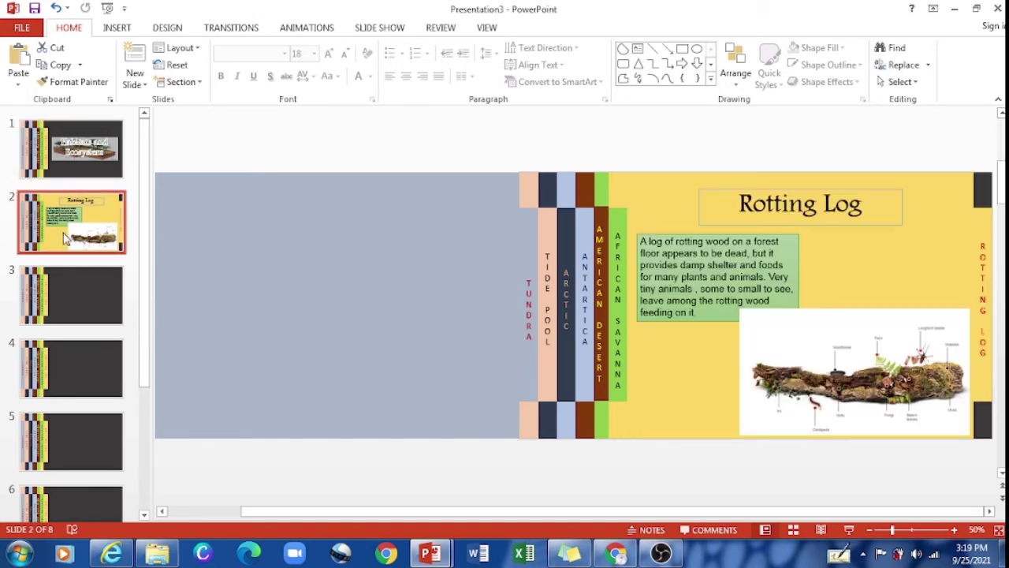
left_click(899, 234)
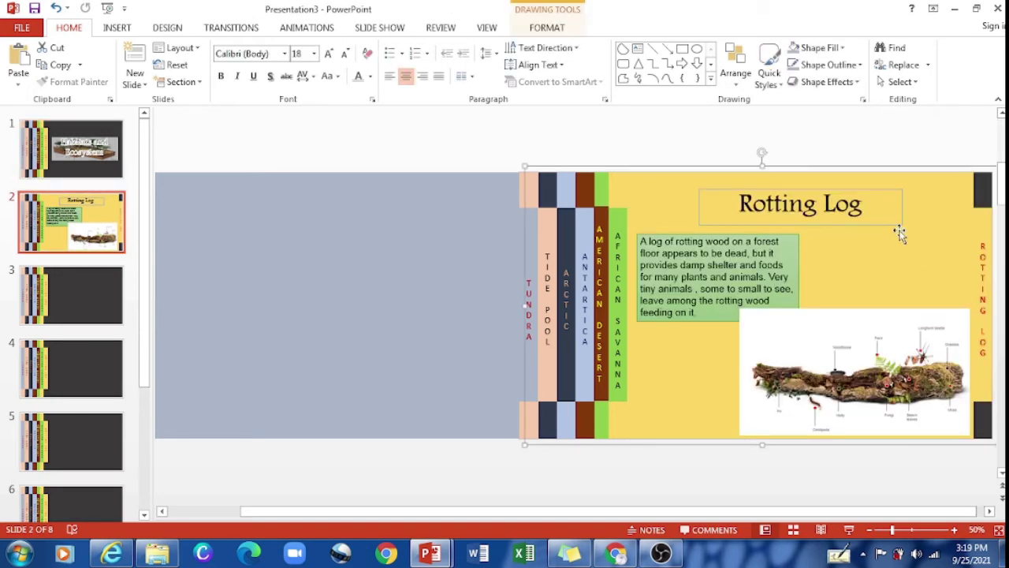
left_click(864, 208)
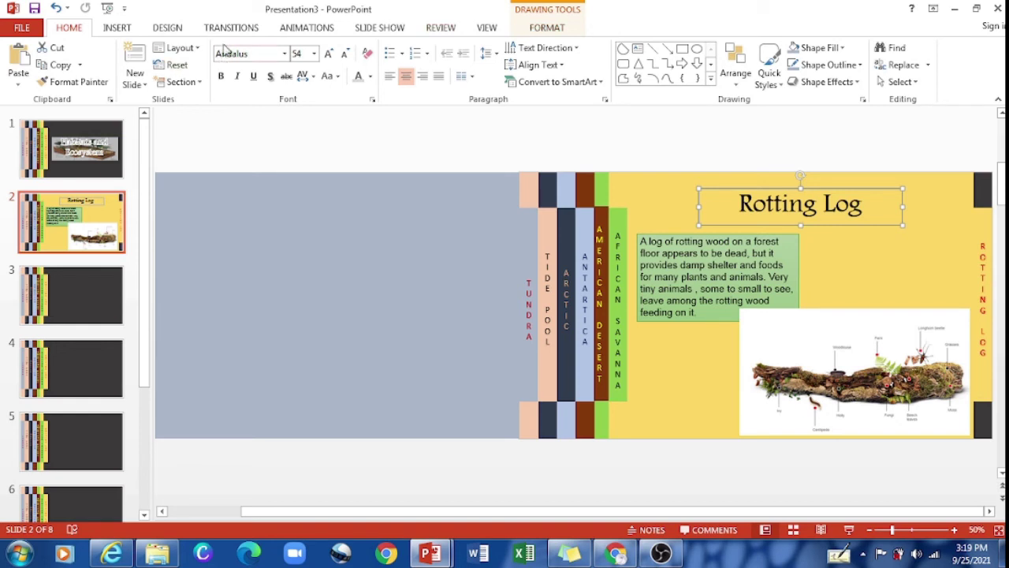
- Give the Rotting Log title a Drop entrance animation starting With Previous
left_click(308, 28)
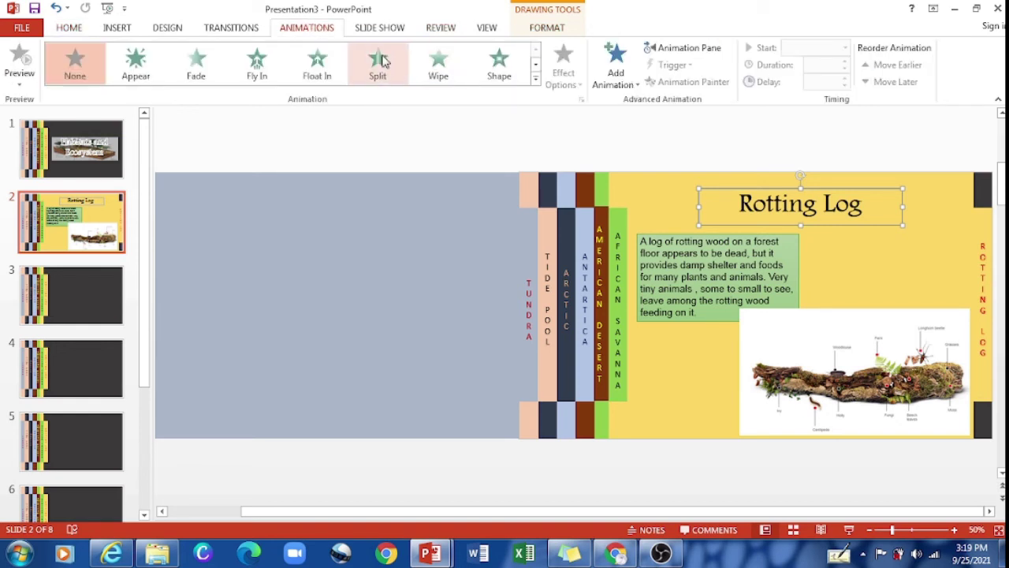
left_click(440, 67)
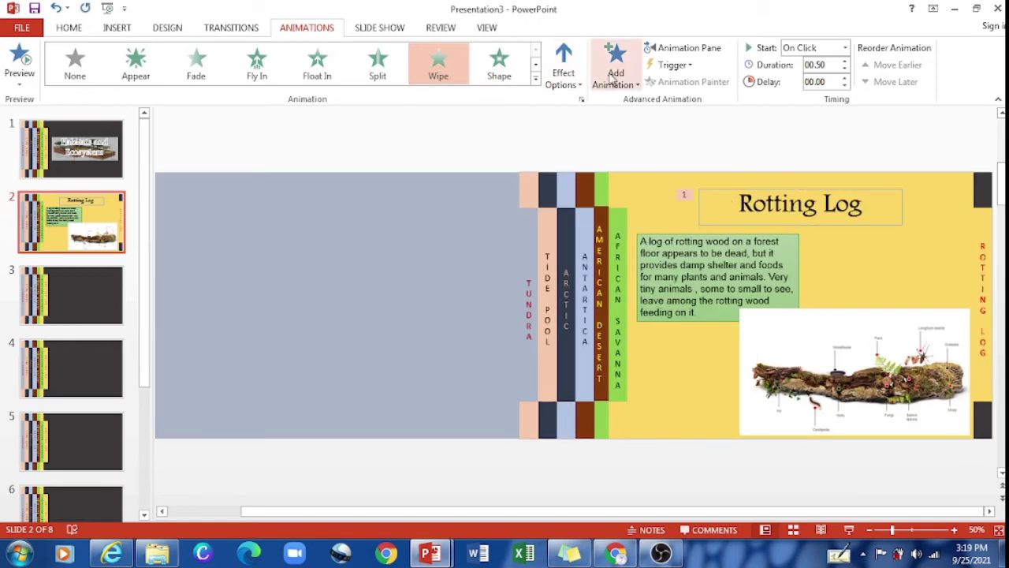
left_click(613, 73)
left_click(712, 450)
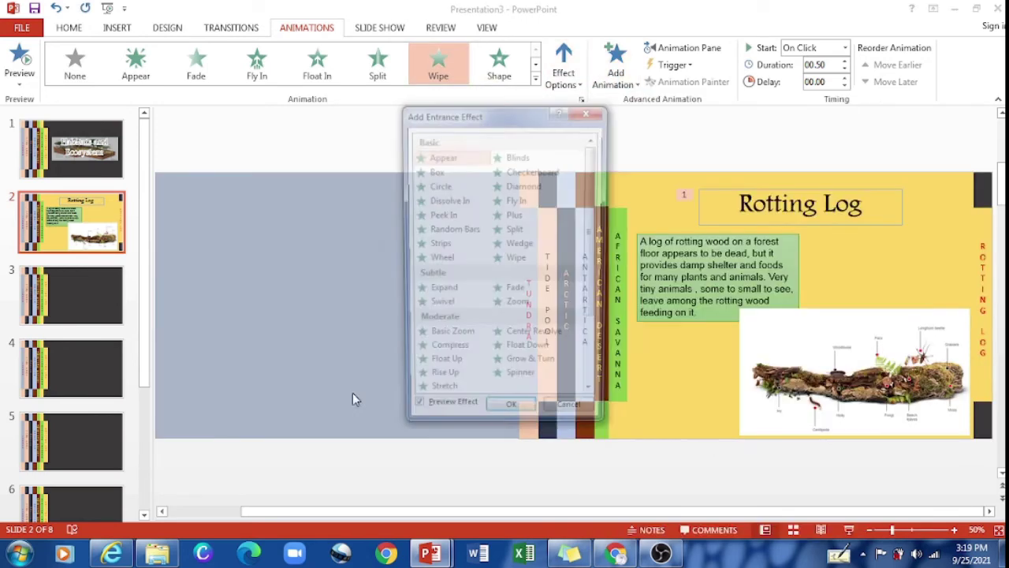
left_click_drag(604, 276, 613, 351)
left_click(521, 352)
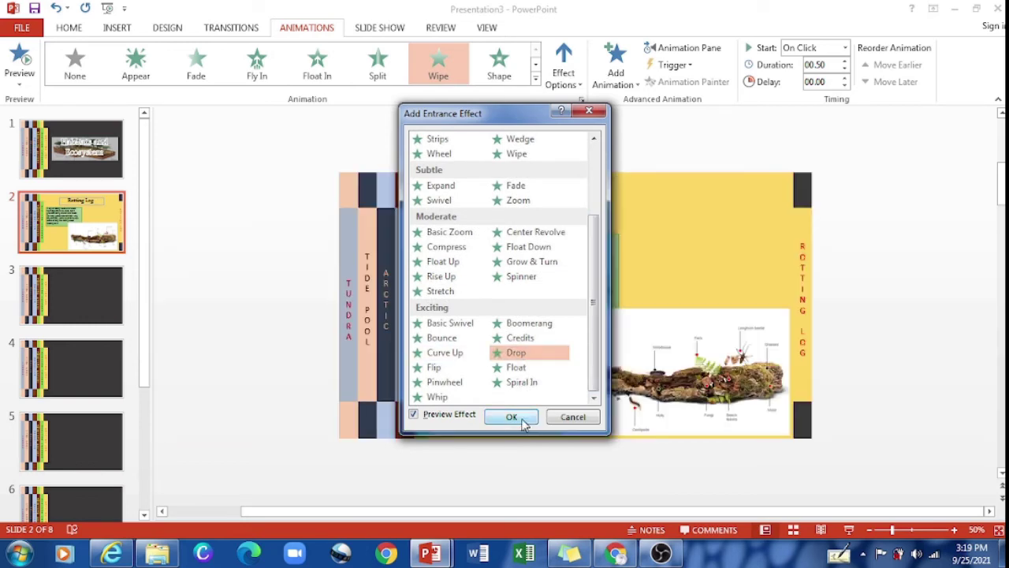
left_click(513, 417)
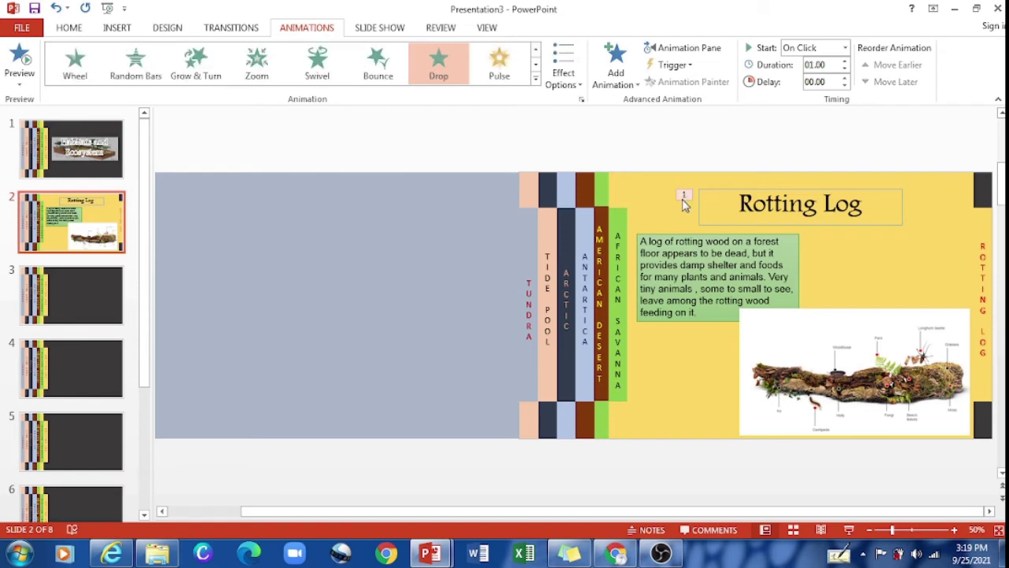
left_click(847, 48)
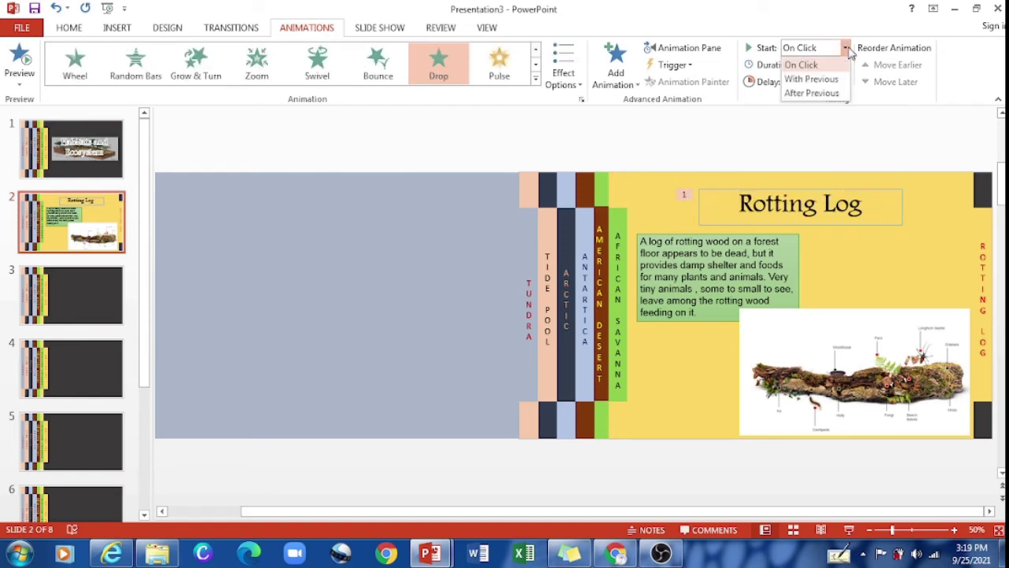
left_click(812, 80)
left_click(832, 129)
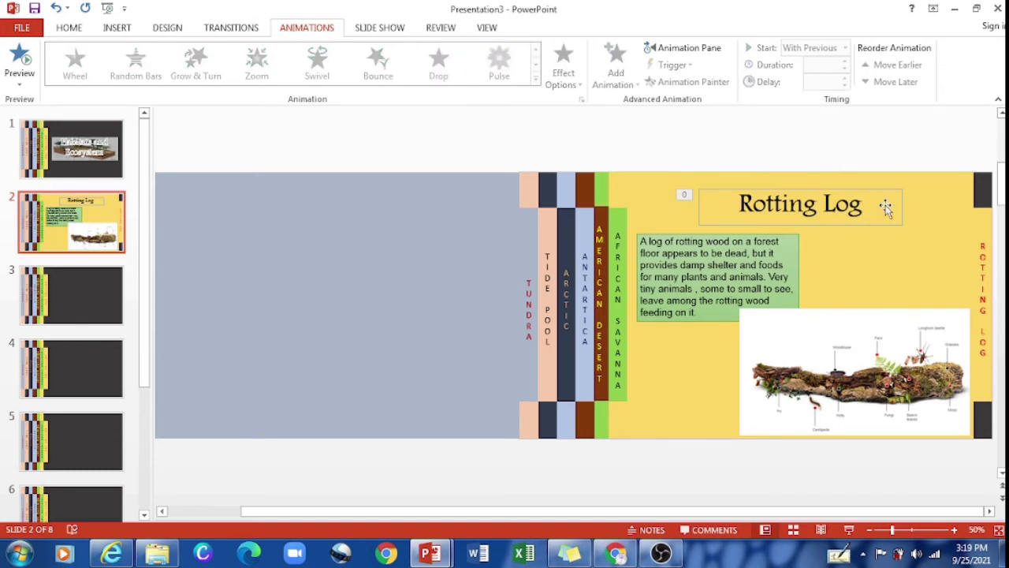
left_click(709, 314)
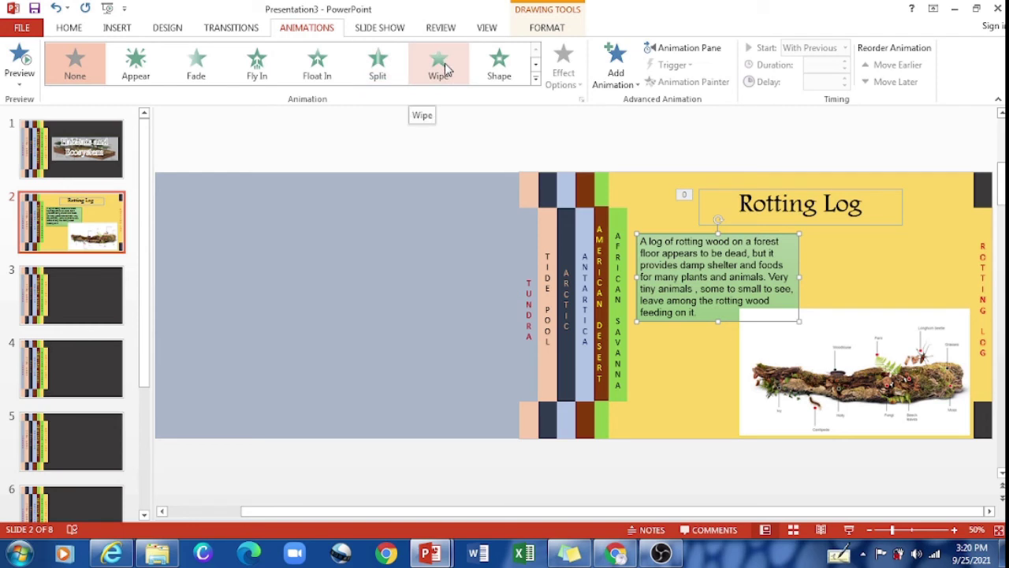
- Add a Drop entrance to the green description box, animated as one object
left_click(617, 61)
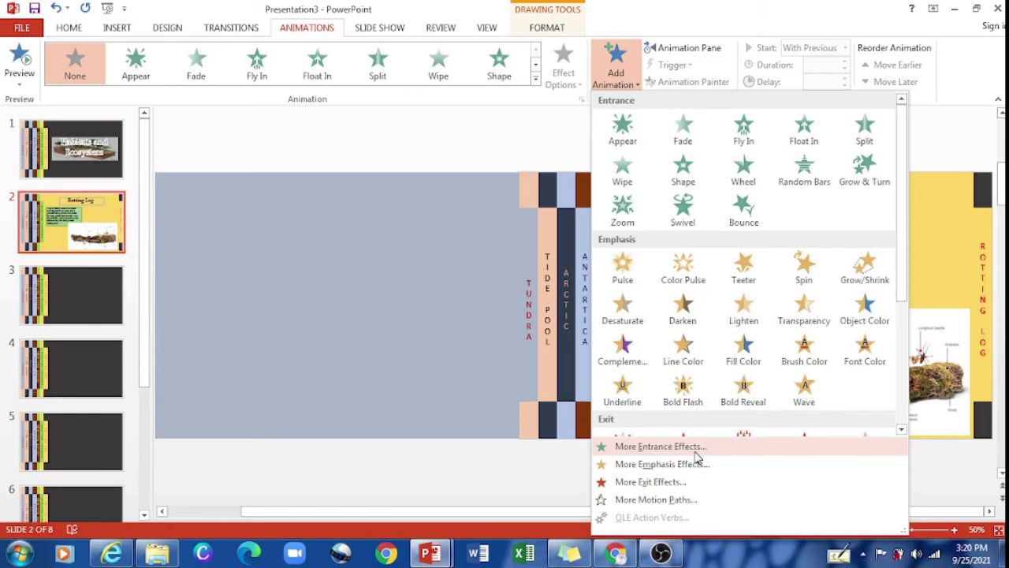
left_click(661, 446)
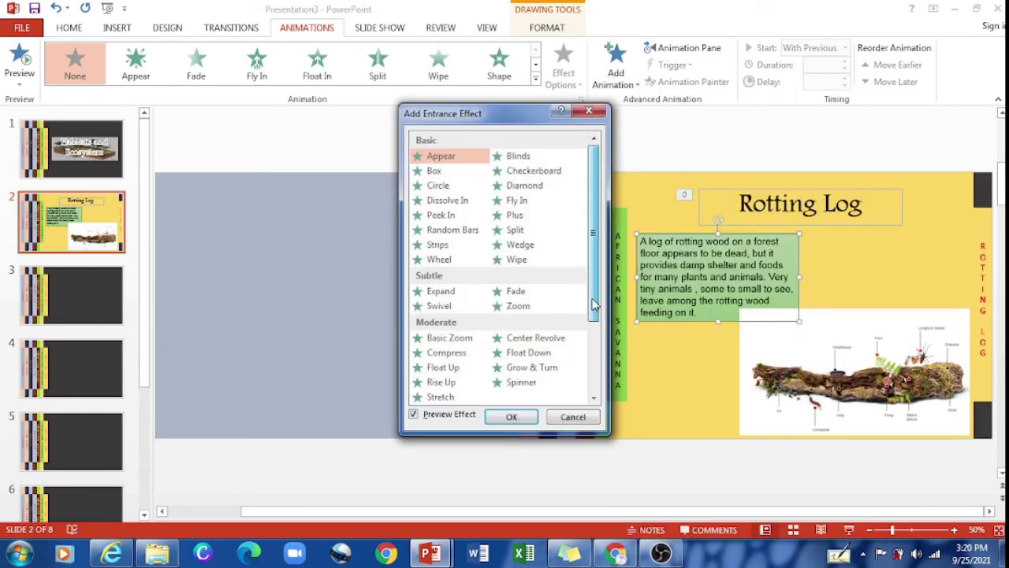
scroll(594, 305, "down", 2)
left_click(521, 362)
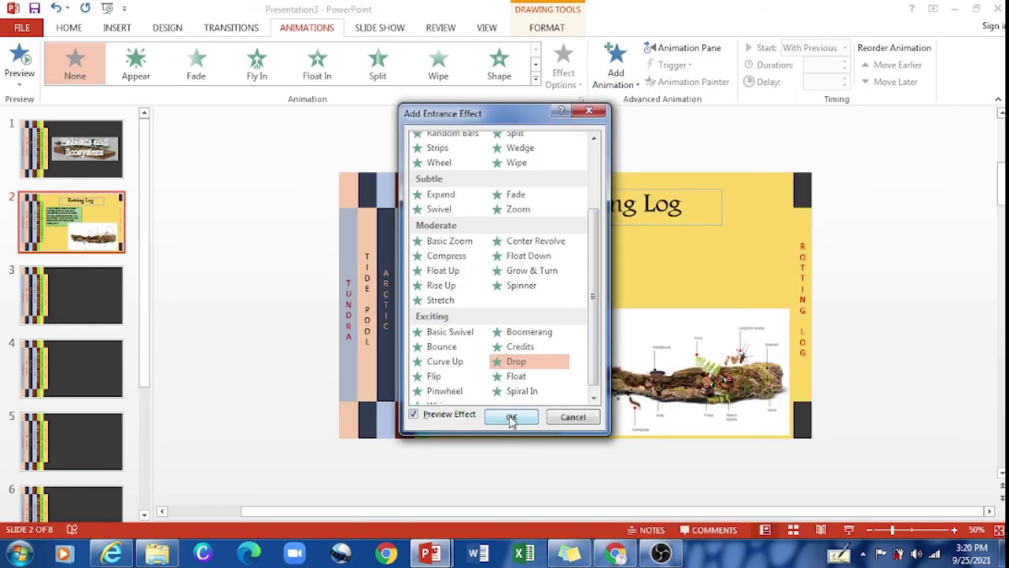
left_click(511, 418)
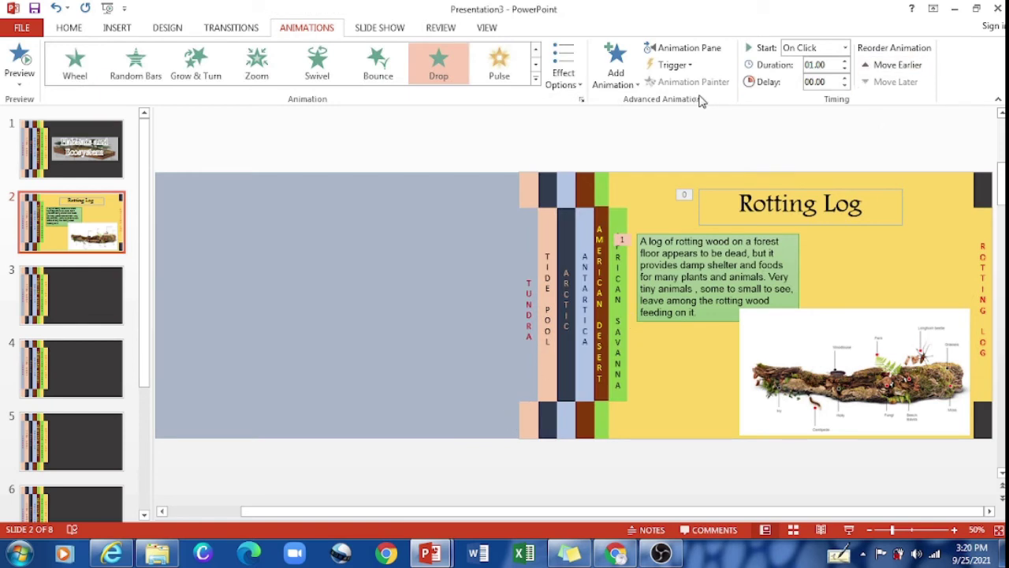
left_click(582, 79)
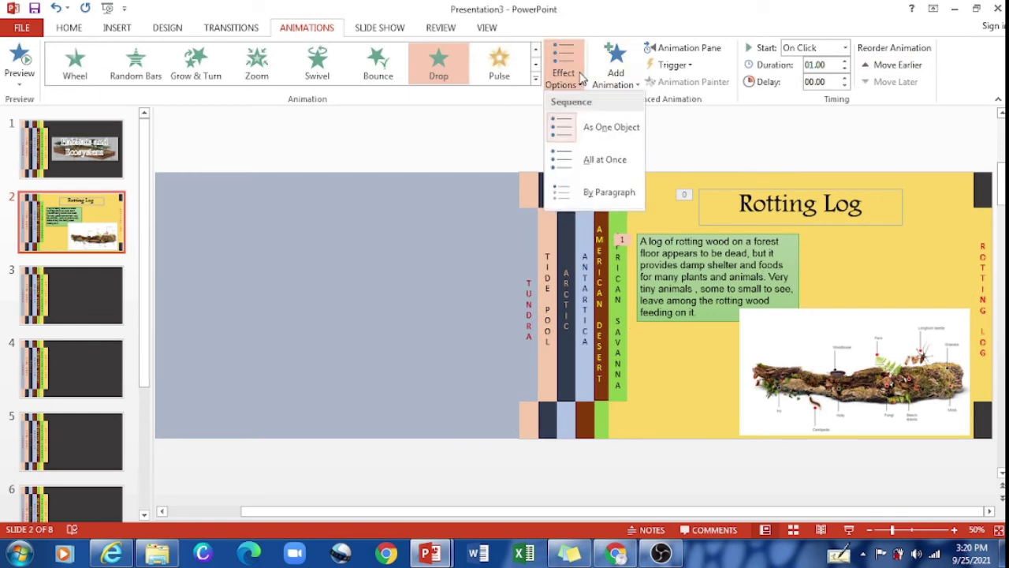
left_click(616, 128)
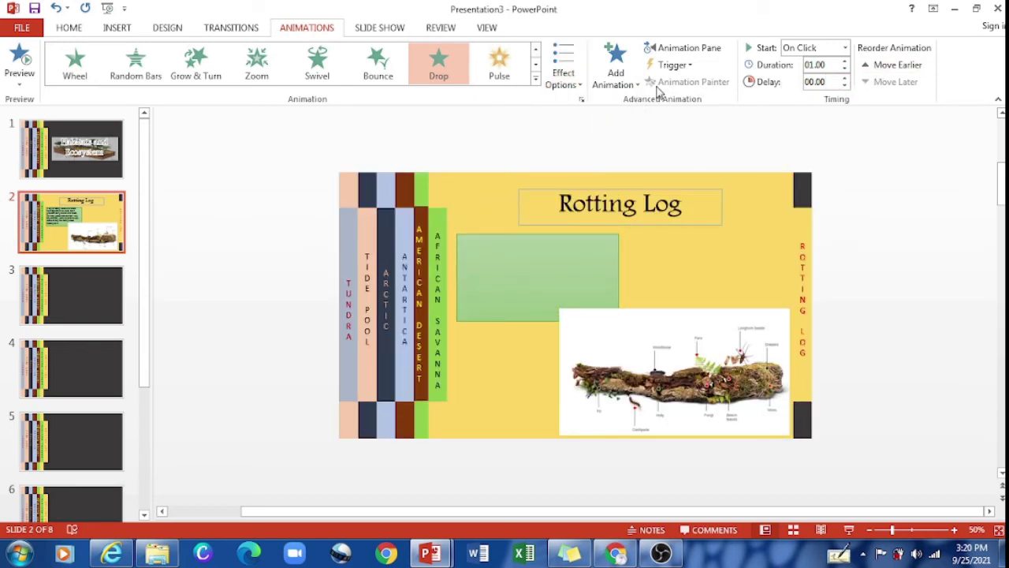
- In the Drop effect settings, group text by first-level paragraphs and set duration to 0.5 seconds
left_click(582, 100)
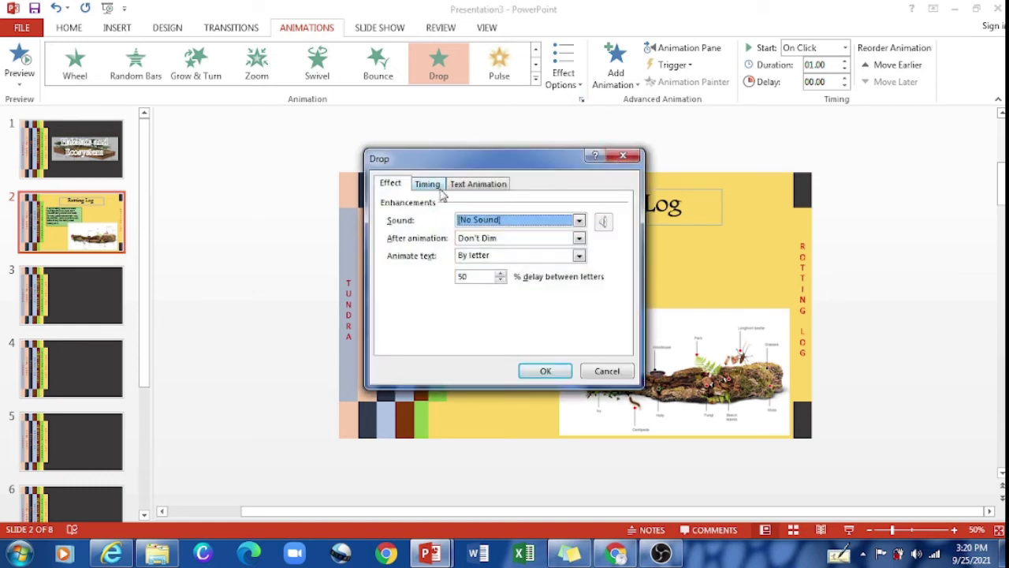
left_click(477, 183)
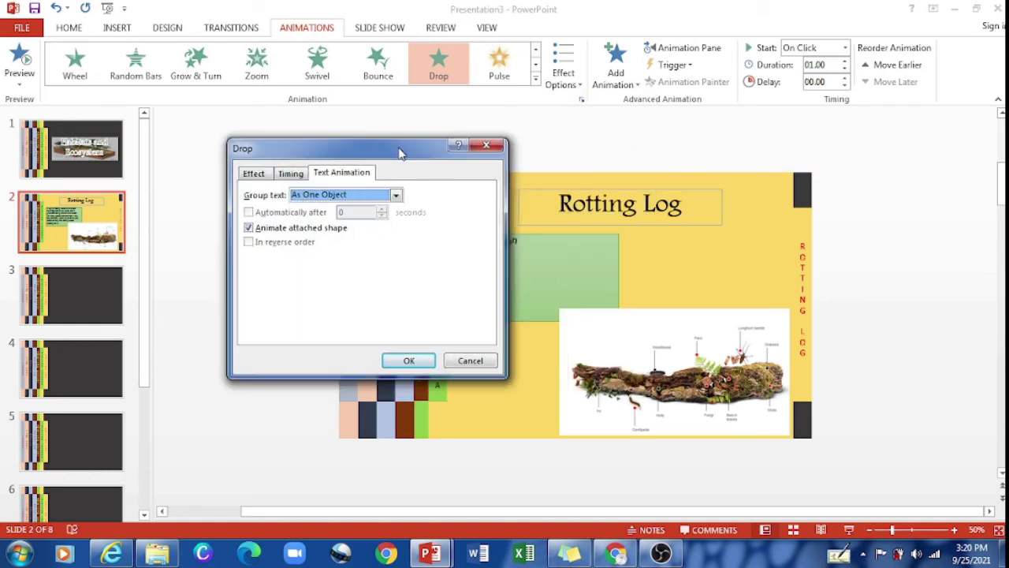
left_click_drag(537, 161, 394, 151)
left_click(392, 195)
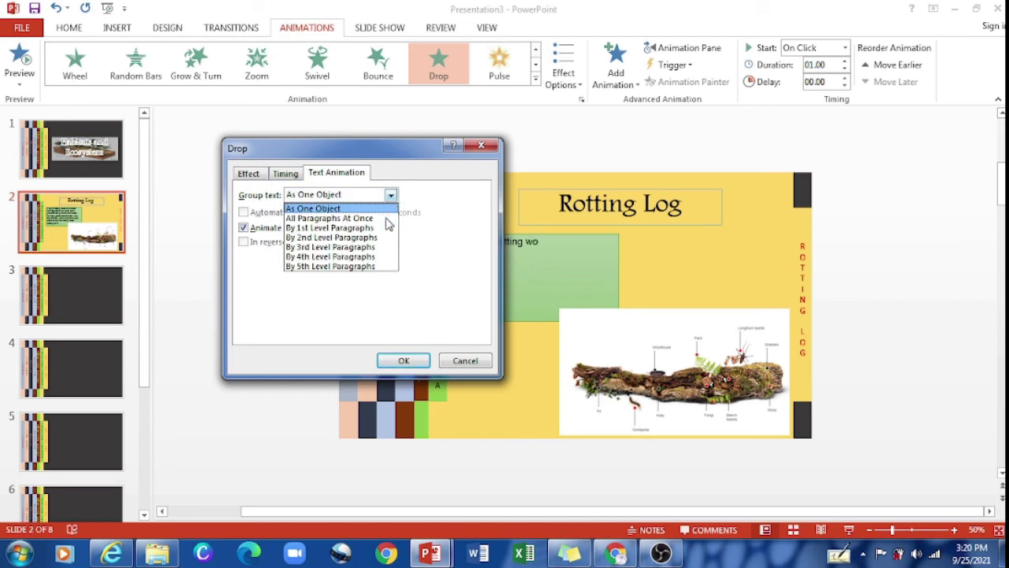
left_click(387, 228)
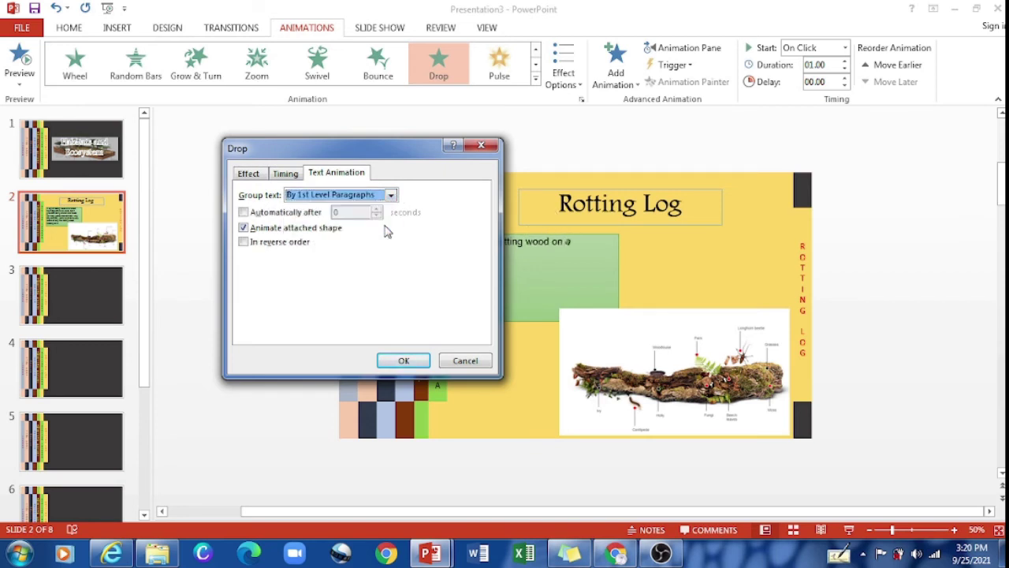
left_click(288, 173)
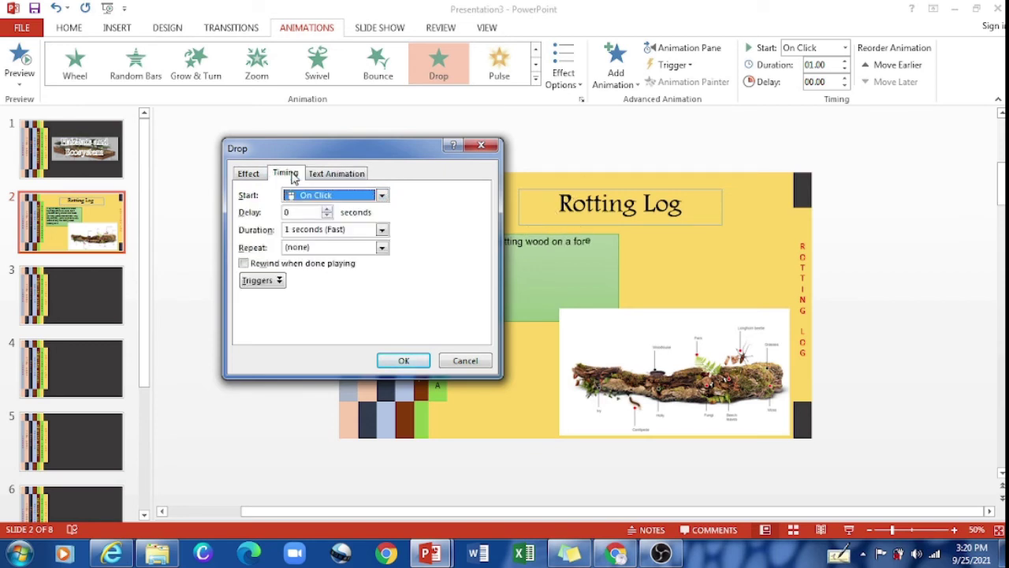
left_click(381, 229)
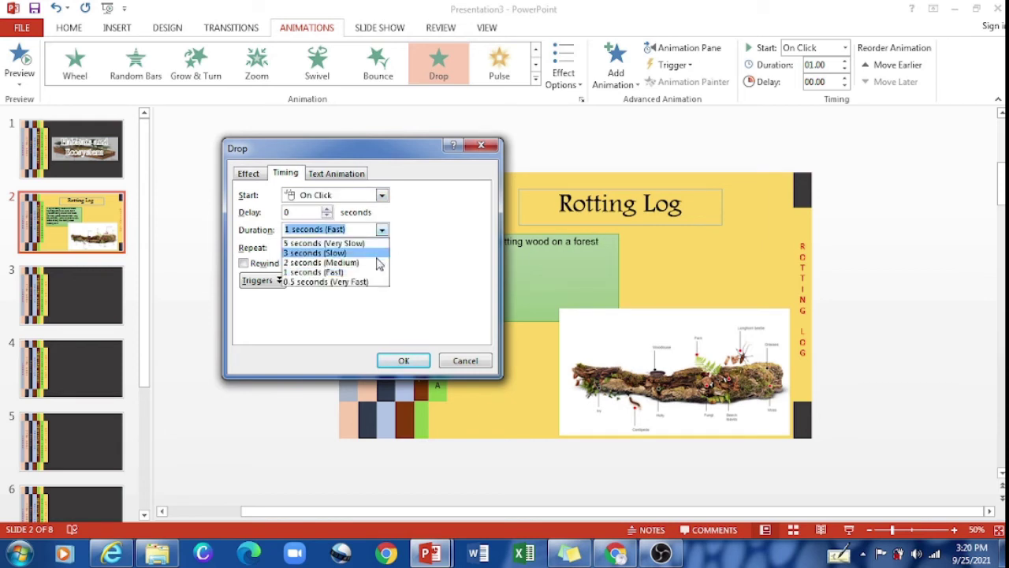
left_click(375, 282)
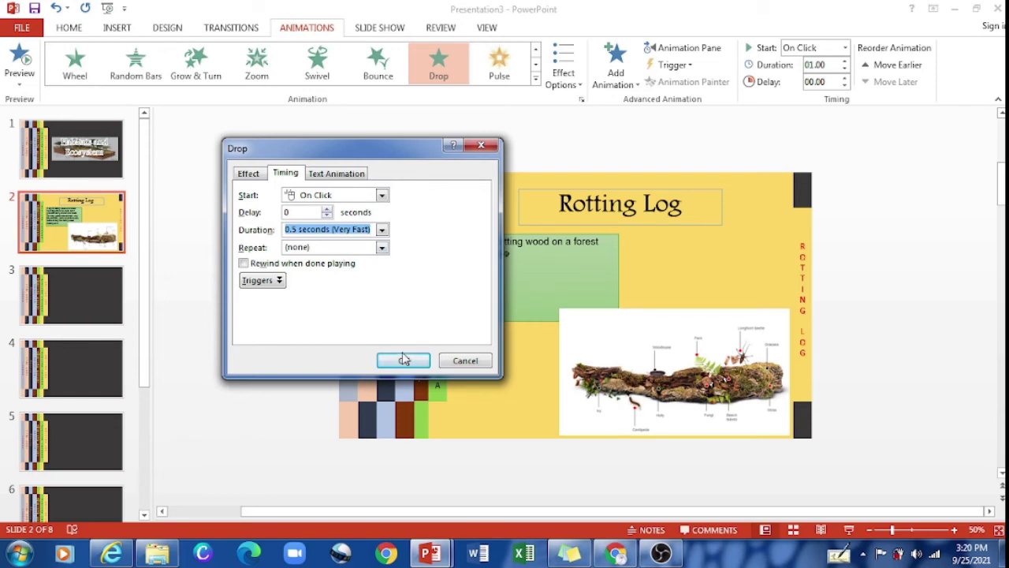
left_click(403, 359)
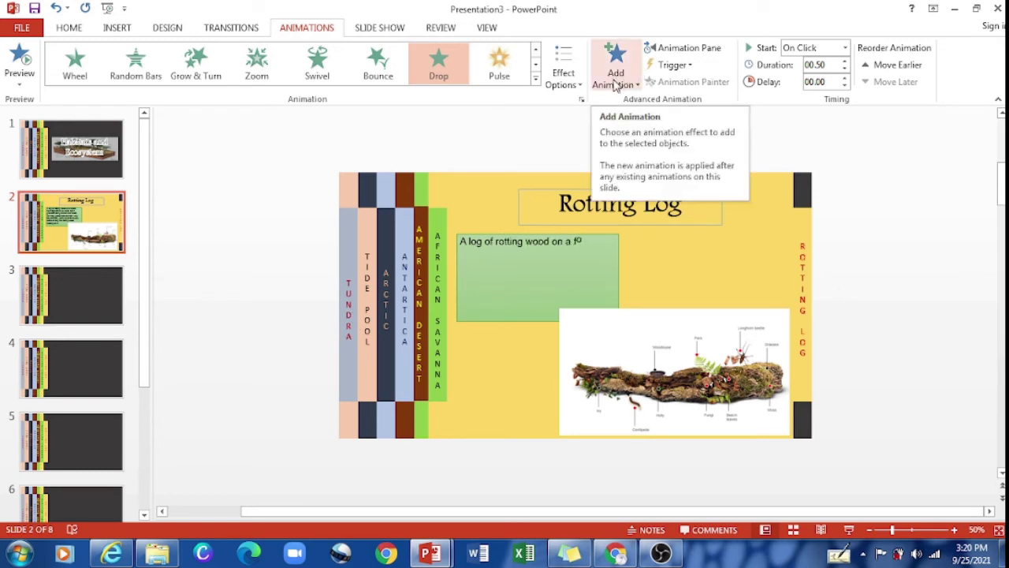
- Show the Animation Pane and change the TextBox 2 animation to Zoom
left_click(614, 79)
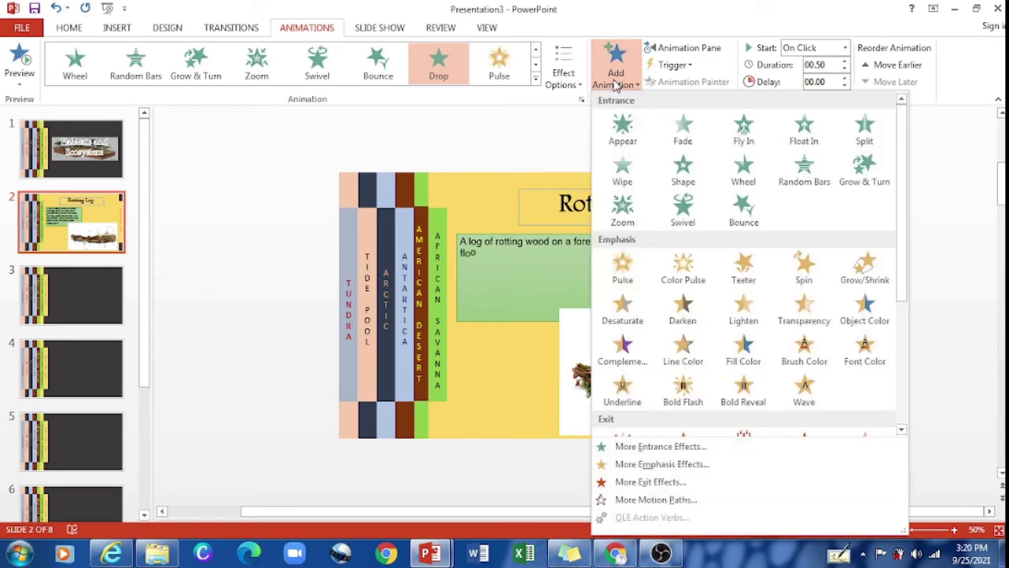
left_click(534, 126)
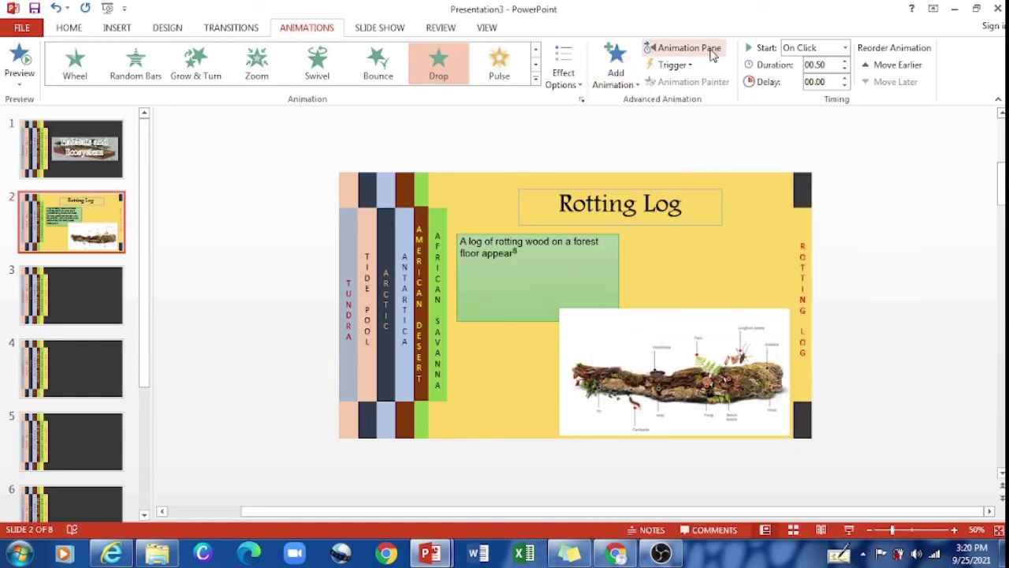
left_click(709, 49)
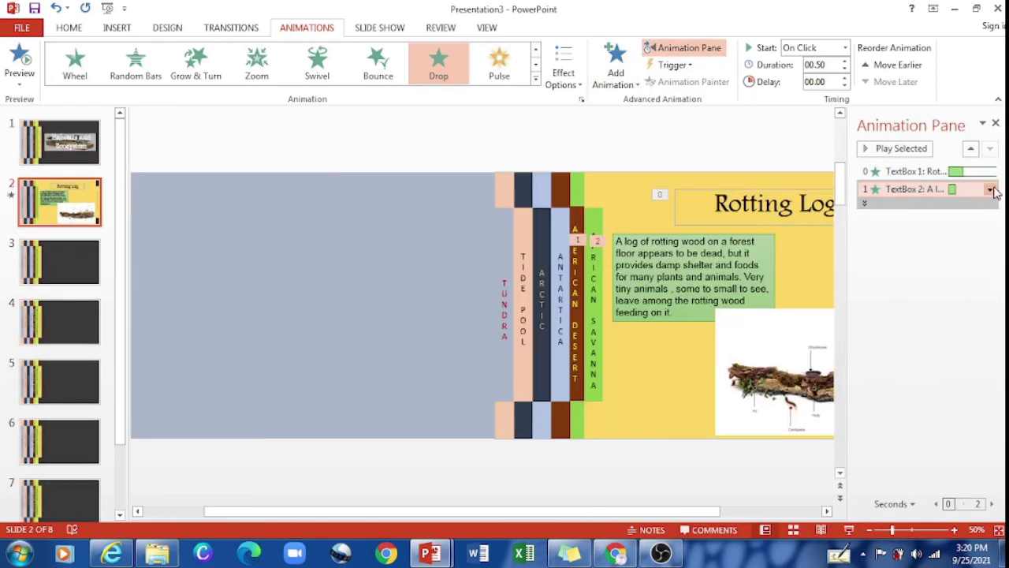
left_click(991, 189)
left_click(931, 275)
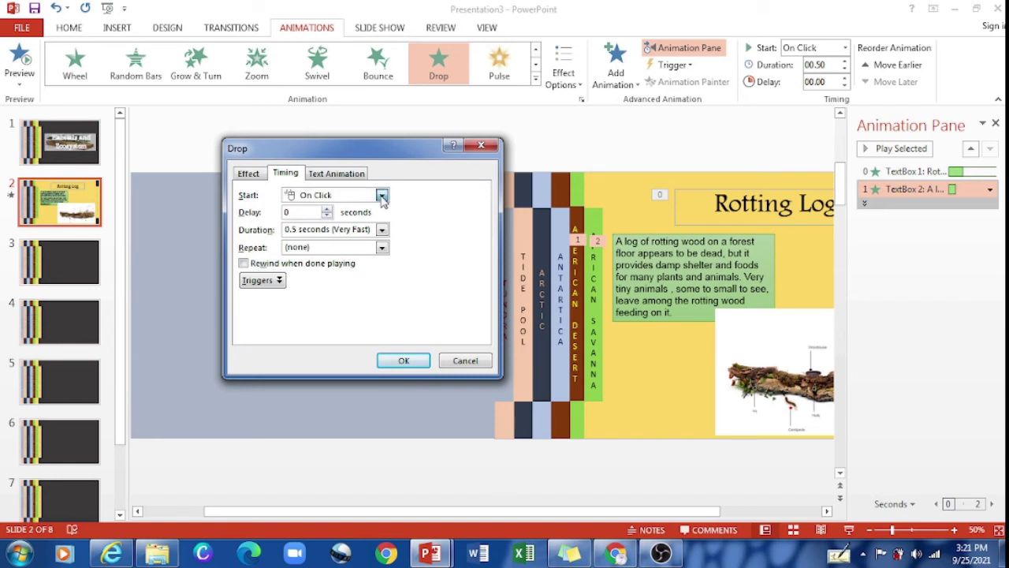
left_click(382, 196)
left_click(382, 198)
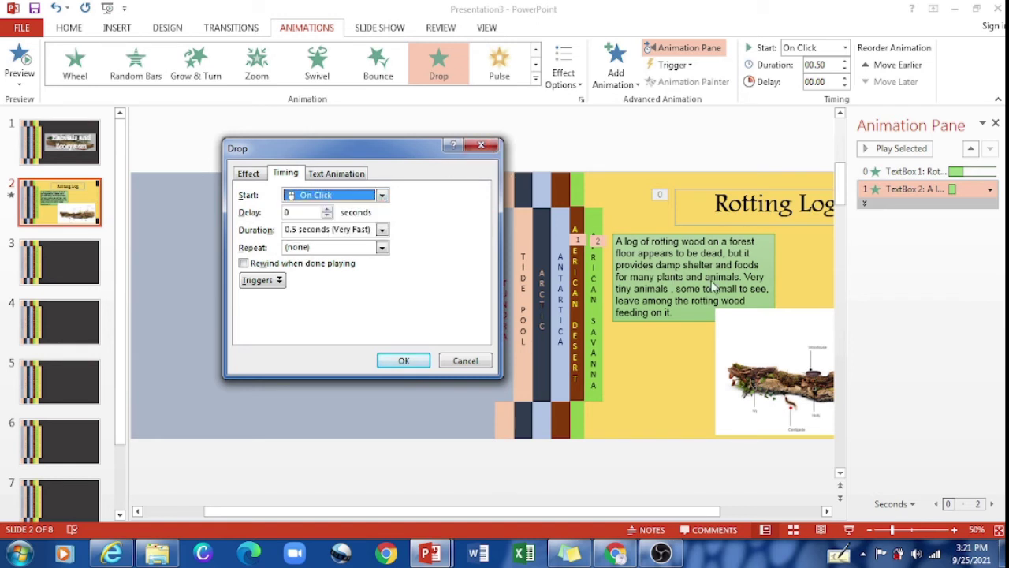
left_click(481, 145)
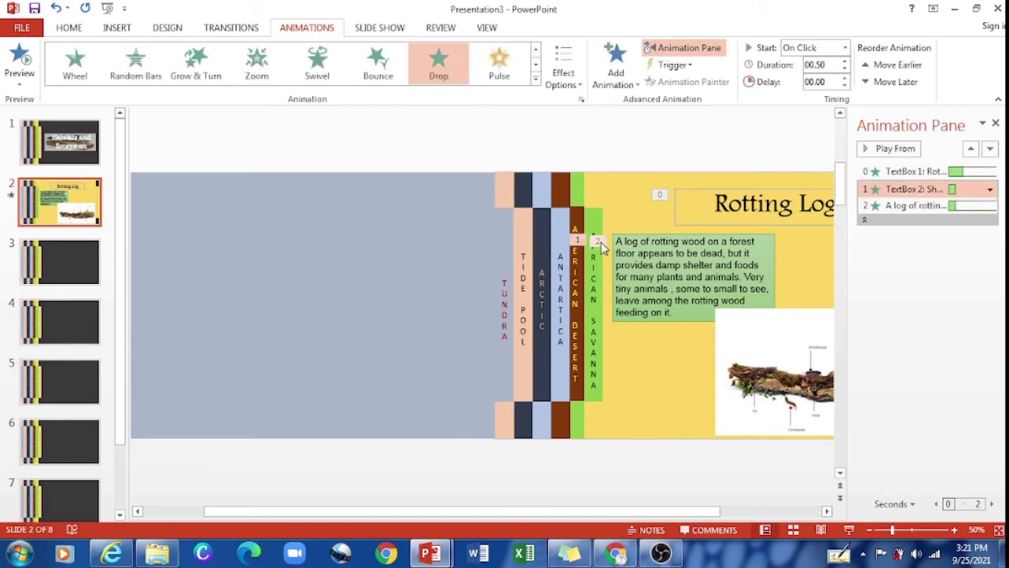
left_click(578, 244)
left_click(246, 69)
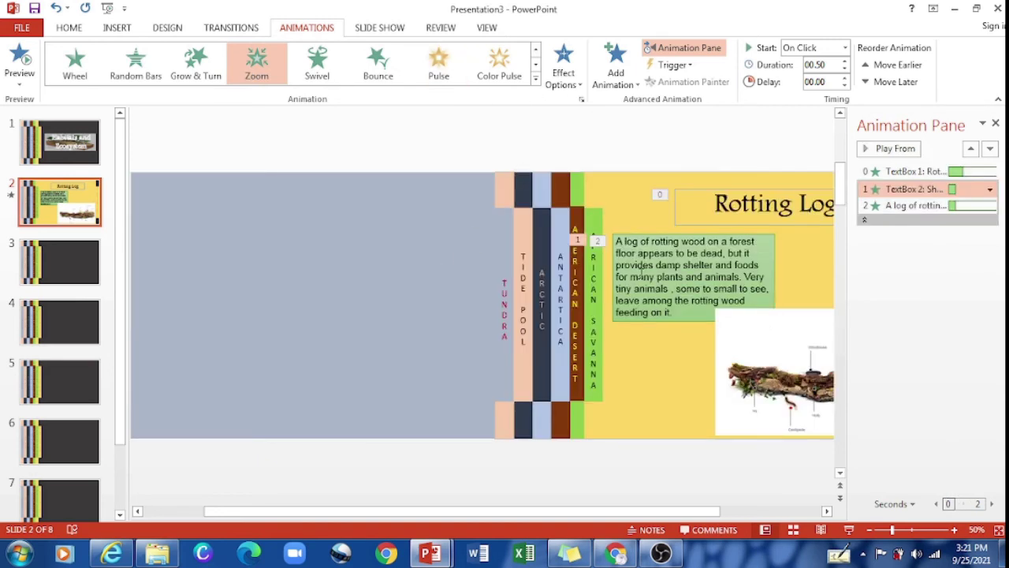
- Set the log description animation to start After Previous with a 0.5-second duration
left_click(599, 242)
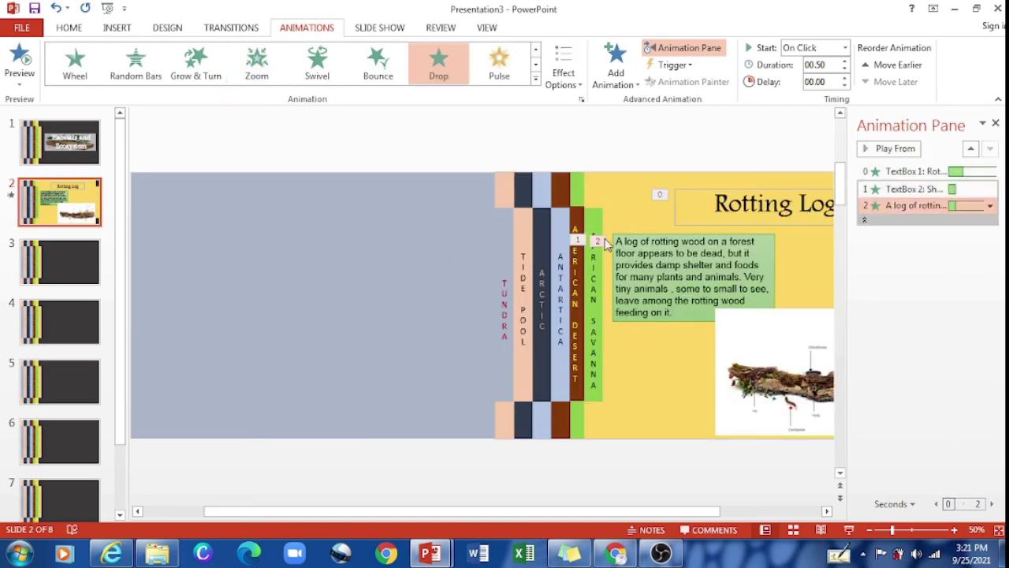
left_click(991, 205)
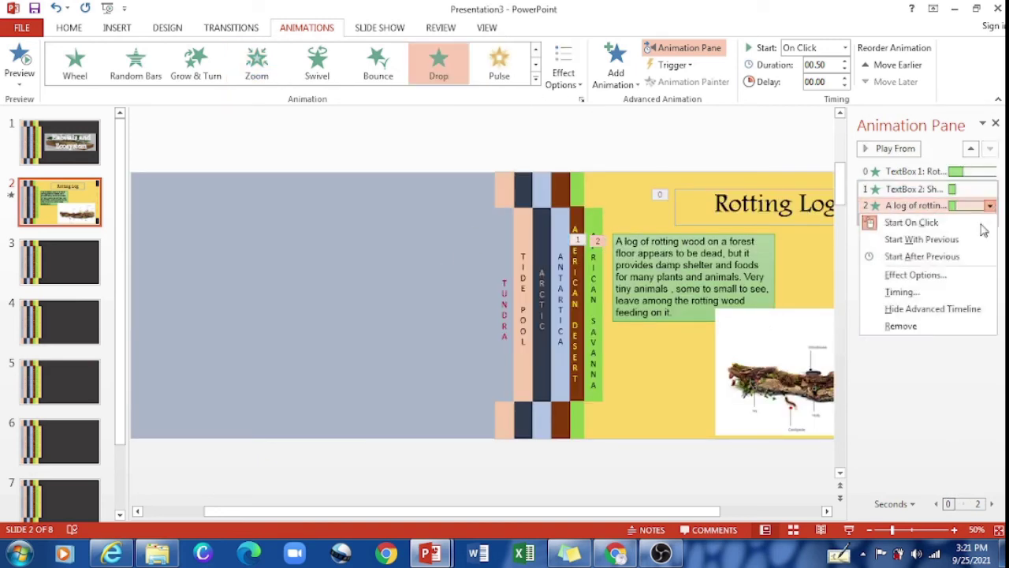
left_click(904, 293)
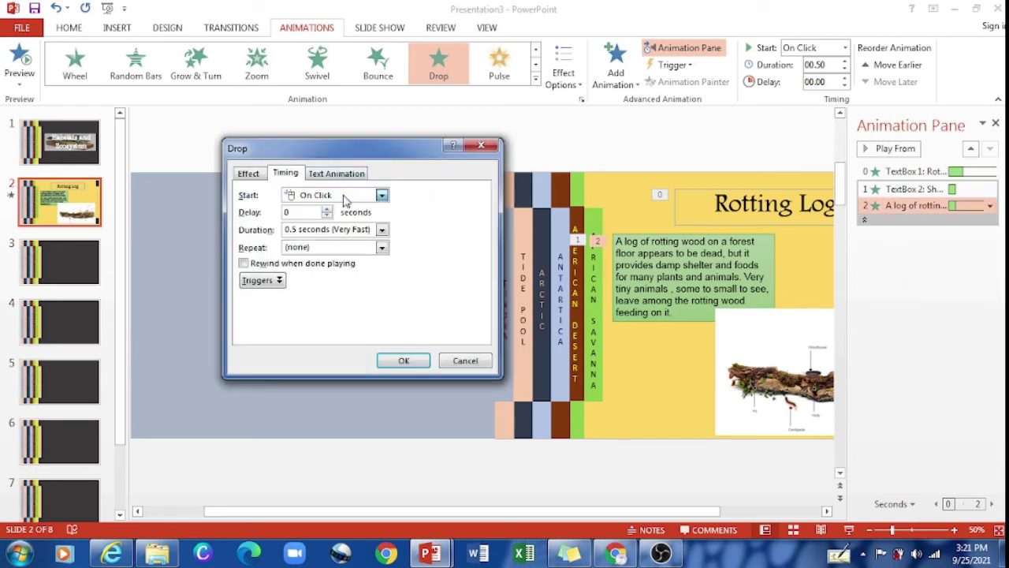
left_click(342, 197)
left_click(345, 238)
left_click(383, 231)
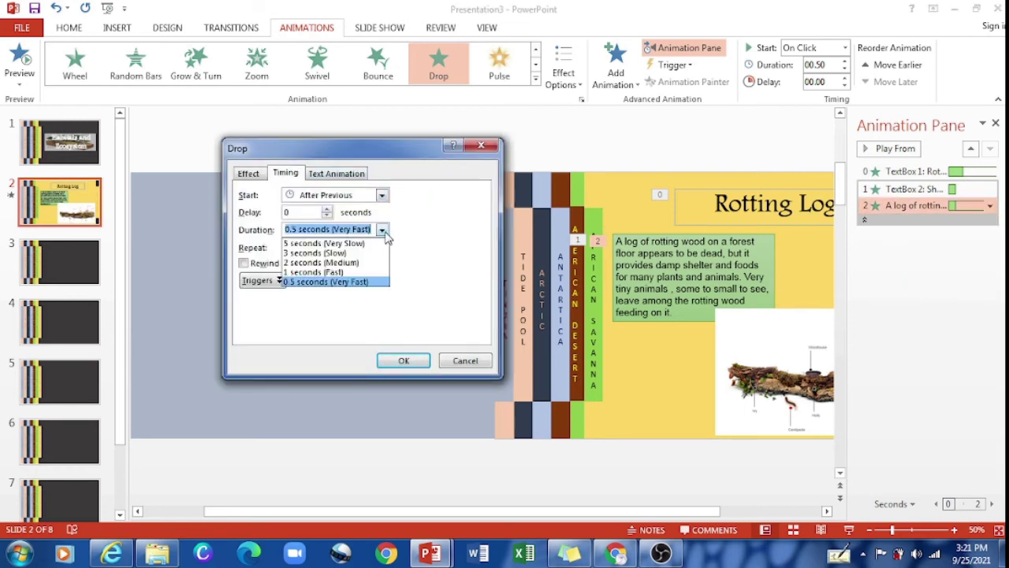
left_click(361, 288)
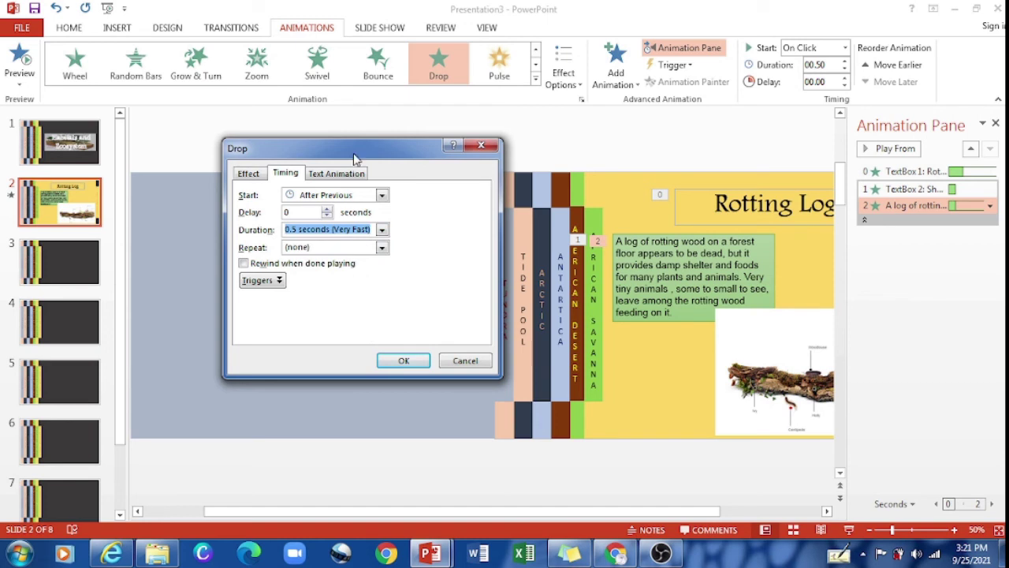
- Group the description text by 2nd level paragraphs and animate it By word
left_click(336, 173)
left_click(359, 197)
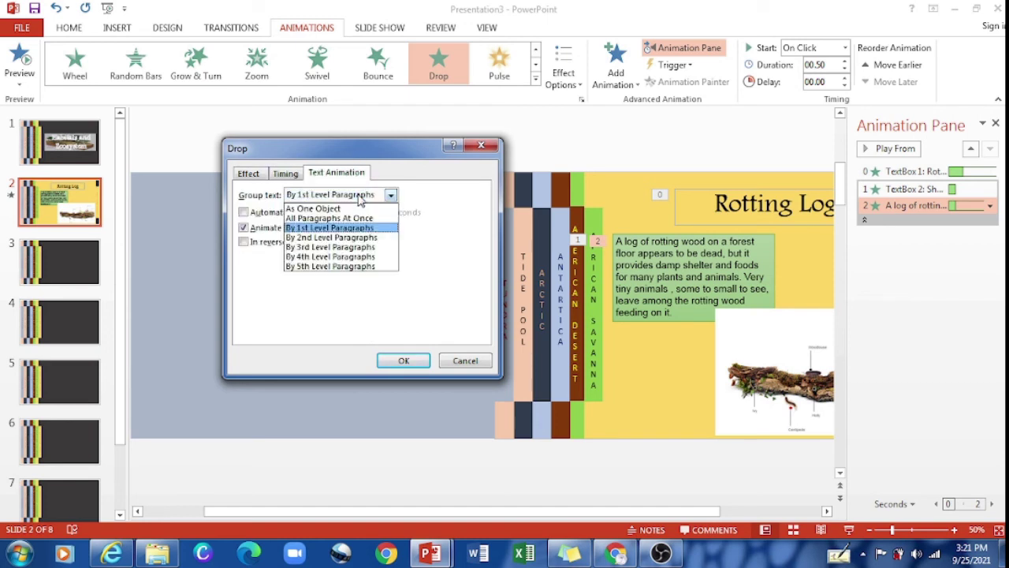
left_click(354, 238)
left_click(251, 175)
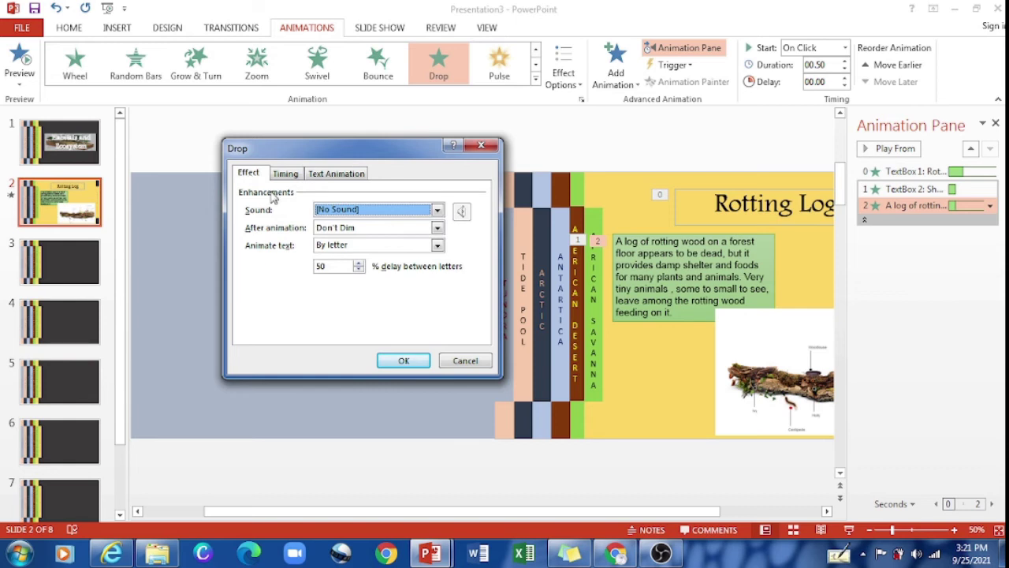
left_click(440, 247)
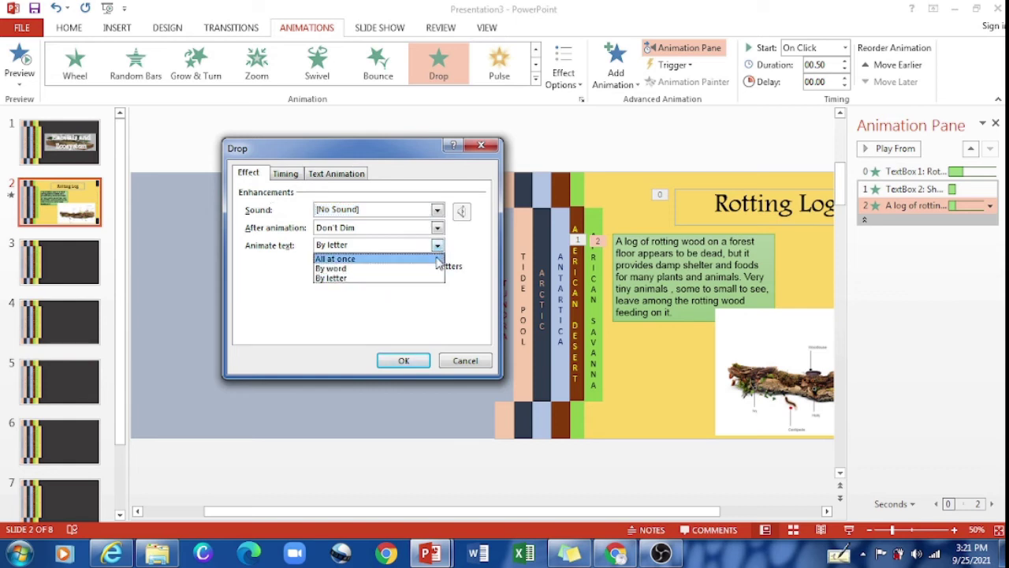
left_click(434, 269)
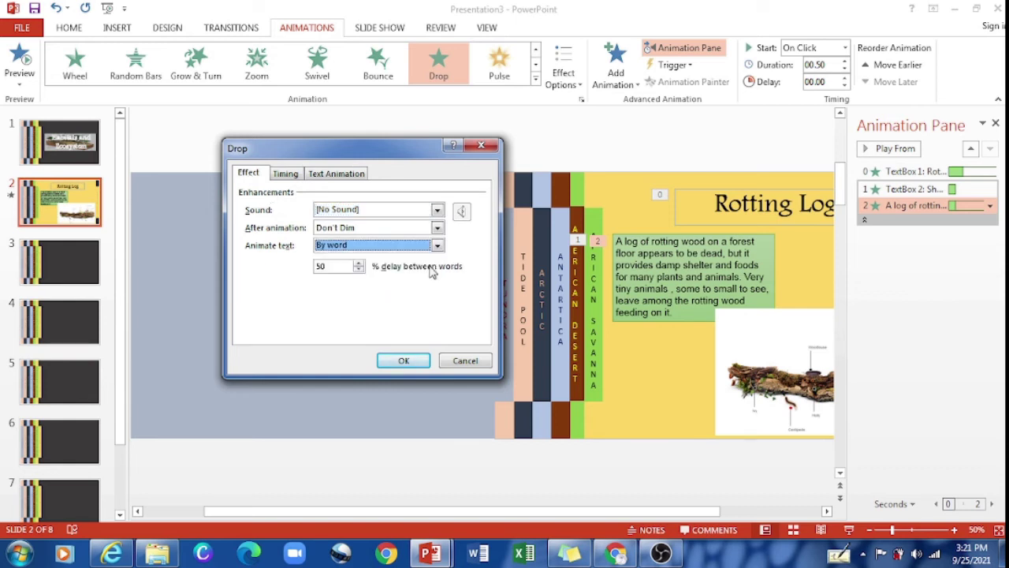
left_click(401, 359)
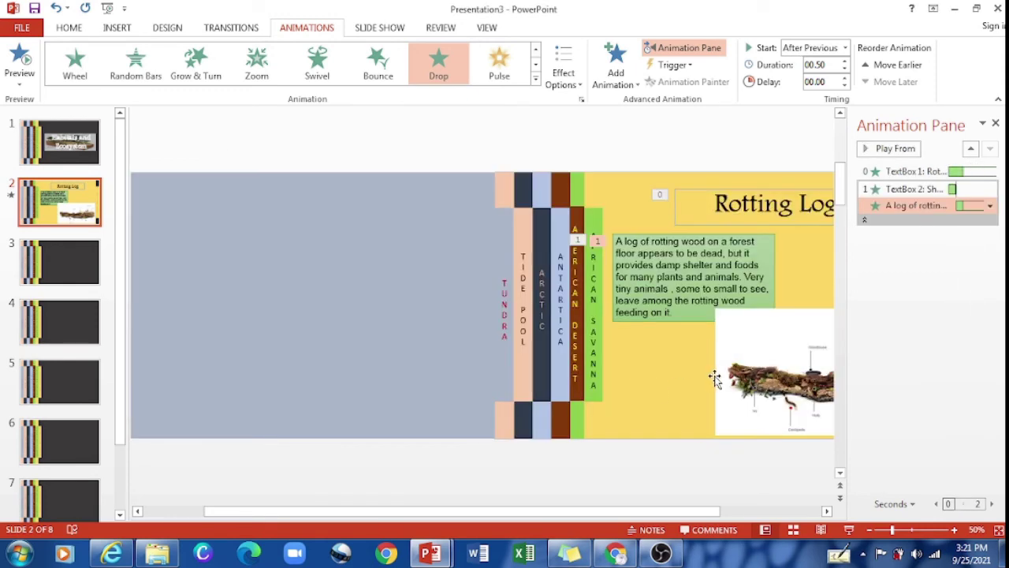
left_click(715, 379)
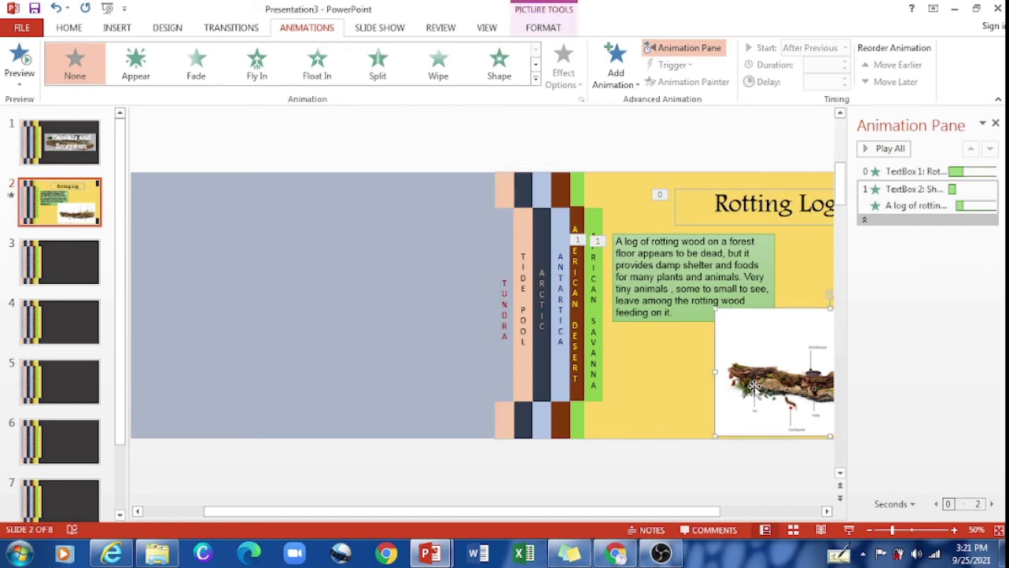
left_click(627, 77)
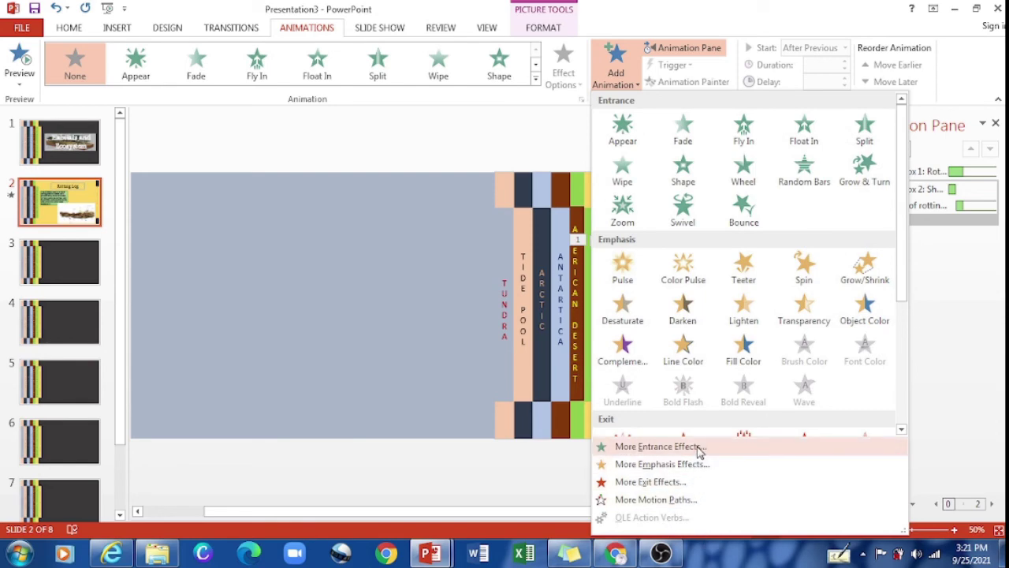
left_click(697, 447)
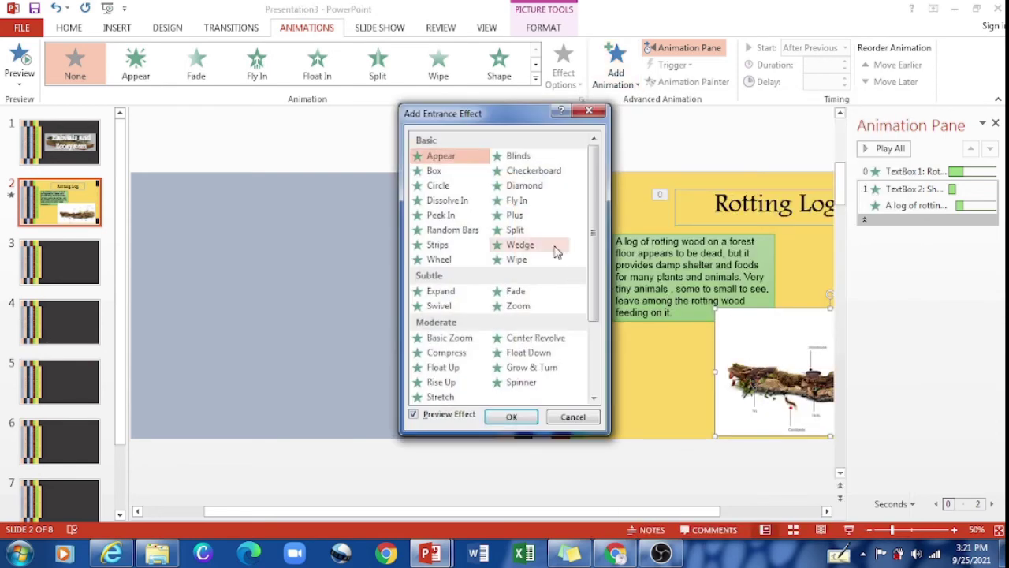
left_click_drag(602, 302, 607, 343)
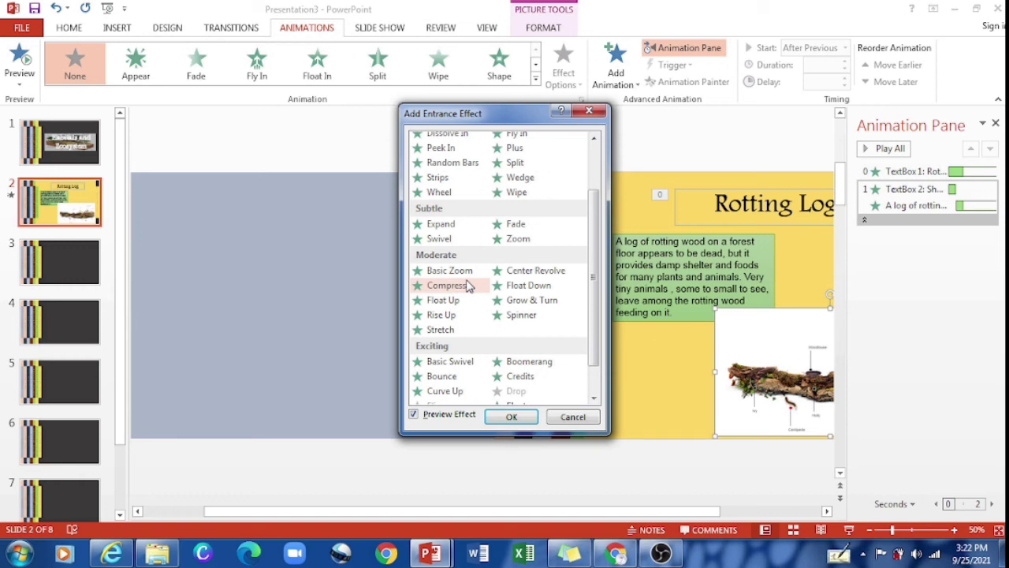
left_click(454, 271)
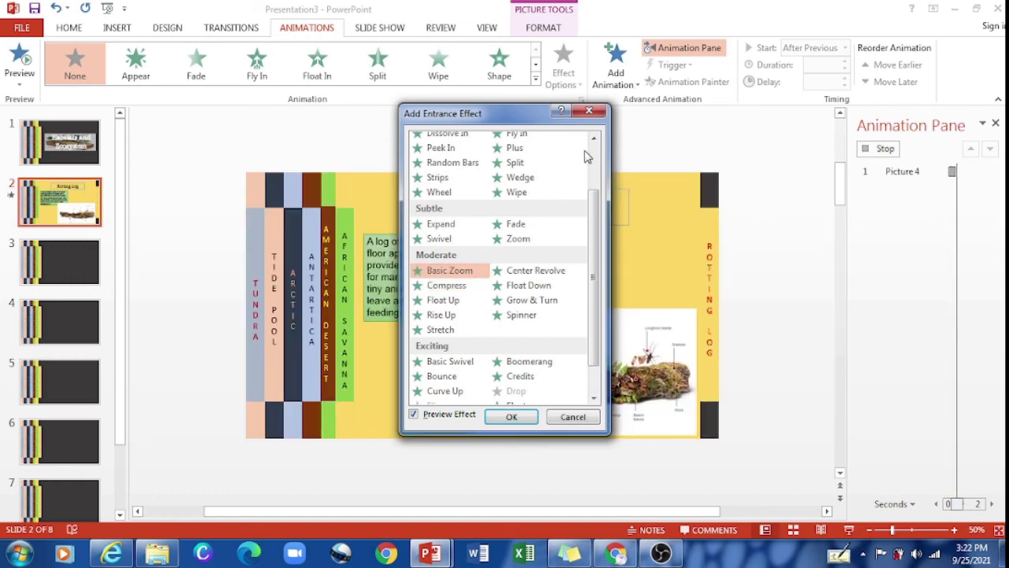
left_click(589, 111)
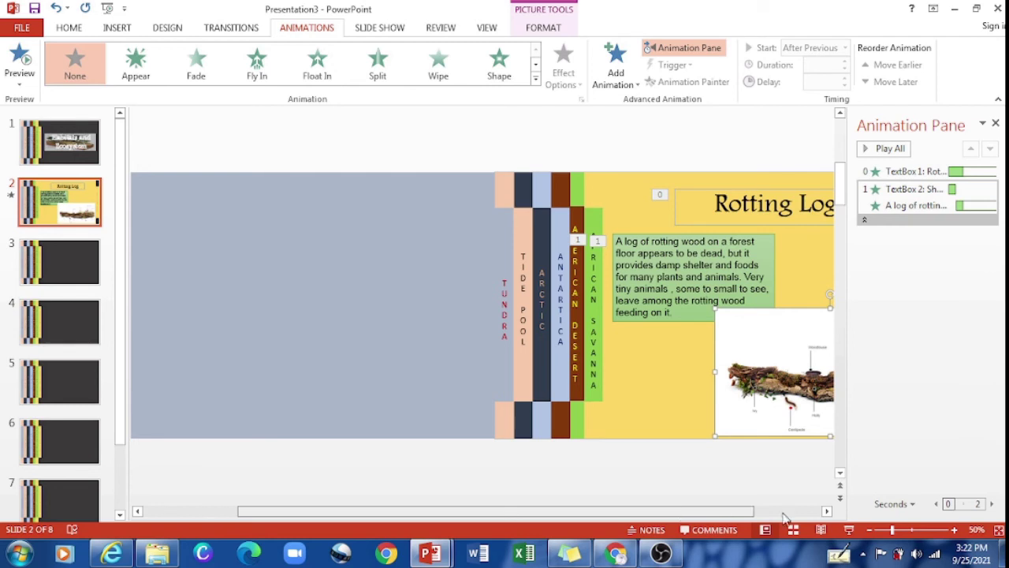
left_click_drag(682, 513, 784, 512)
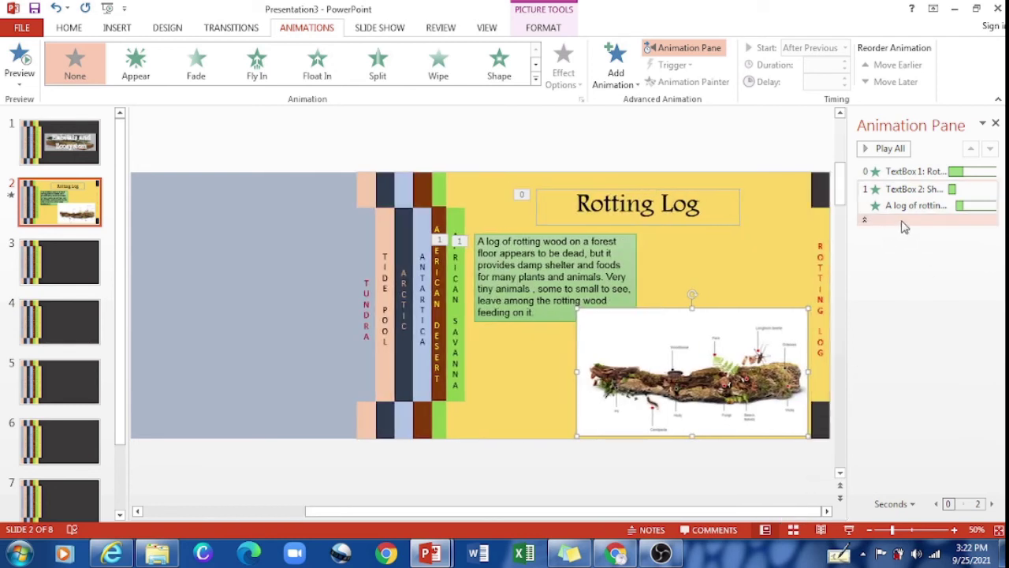
left_click(719, 468)
left_click(646, 423)
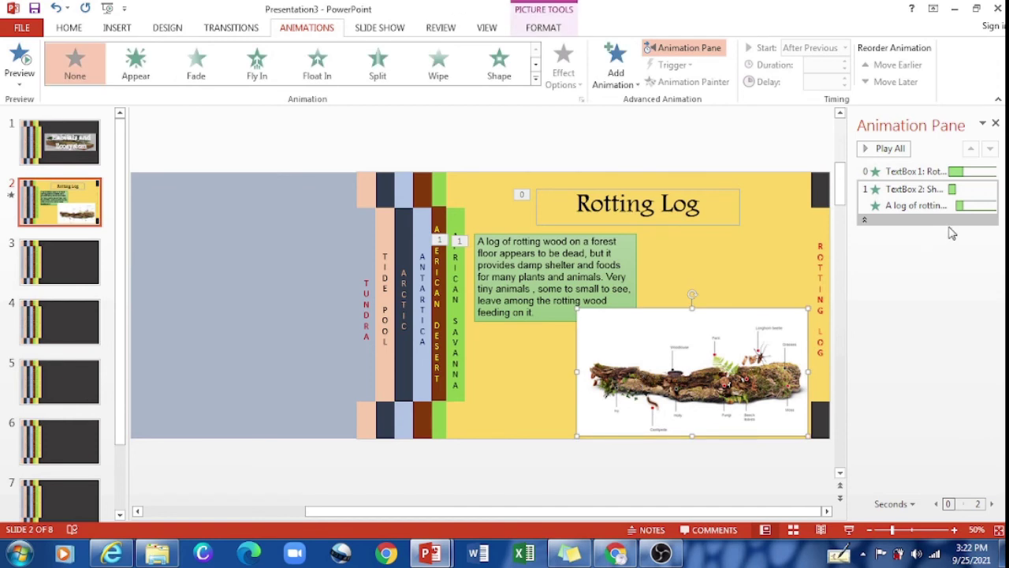
left_click(897, 220)
left_click(895, 203)
left_click(895, 205)
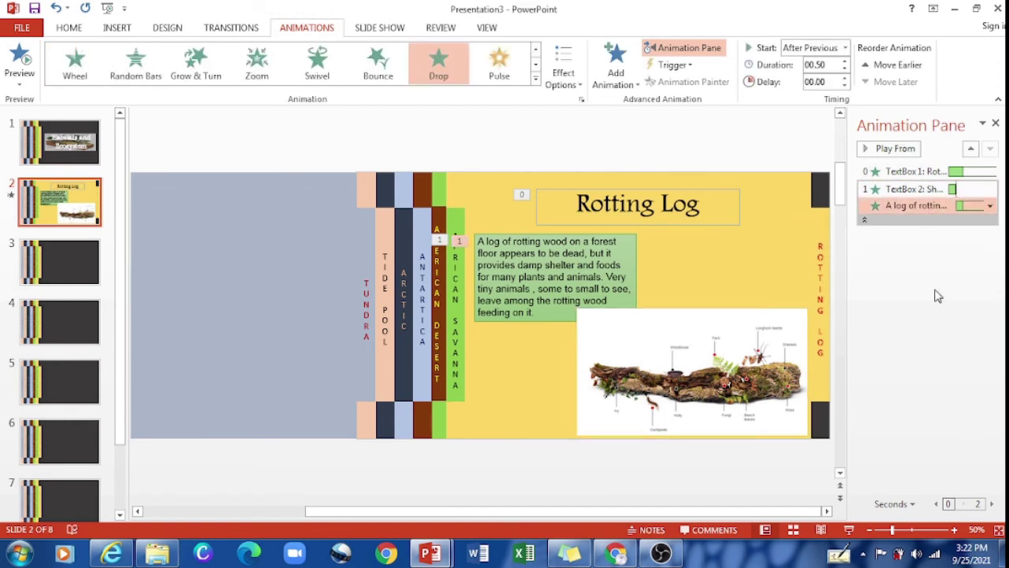
left_click(812, 459)
left_click(739, 397)
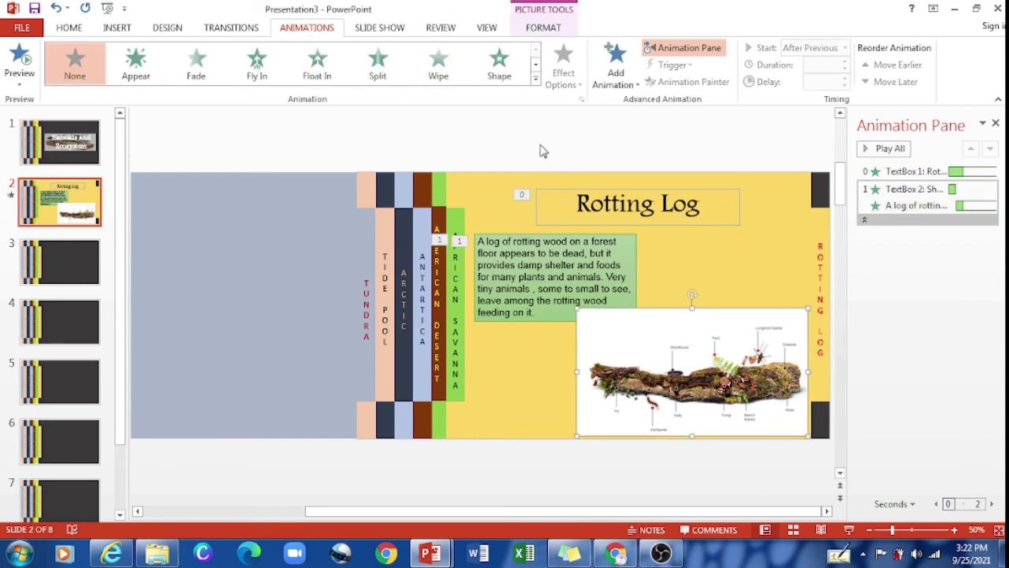
- Compare Compress and Basic Zoom, then give the rotting-log picture a Basic Zoom entrance
left_click(616, 71)
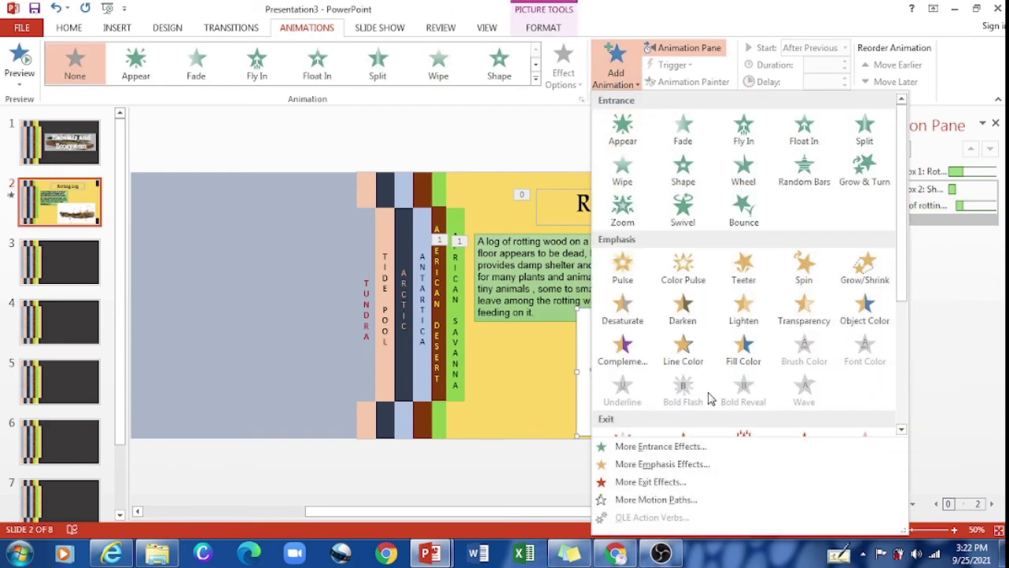
left_click(658, 447)
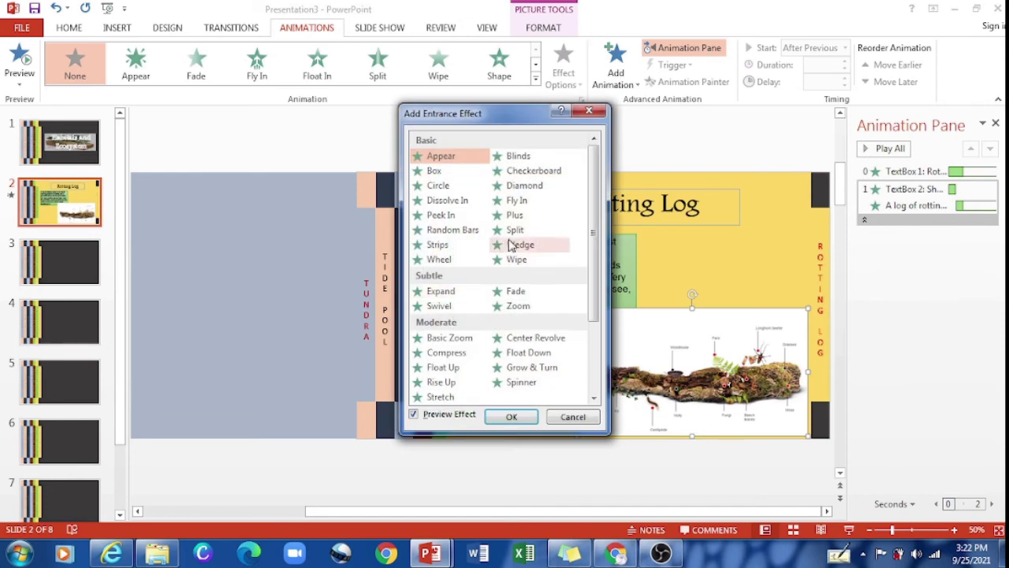
scroll(610, 322, "down", 1)
scroll(609, 322, "down", 1)
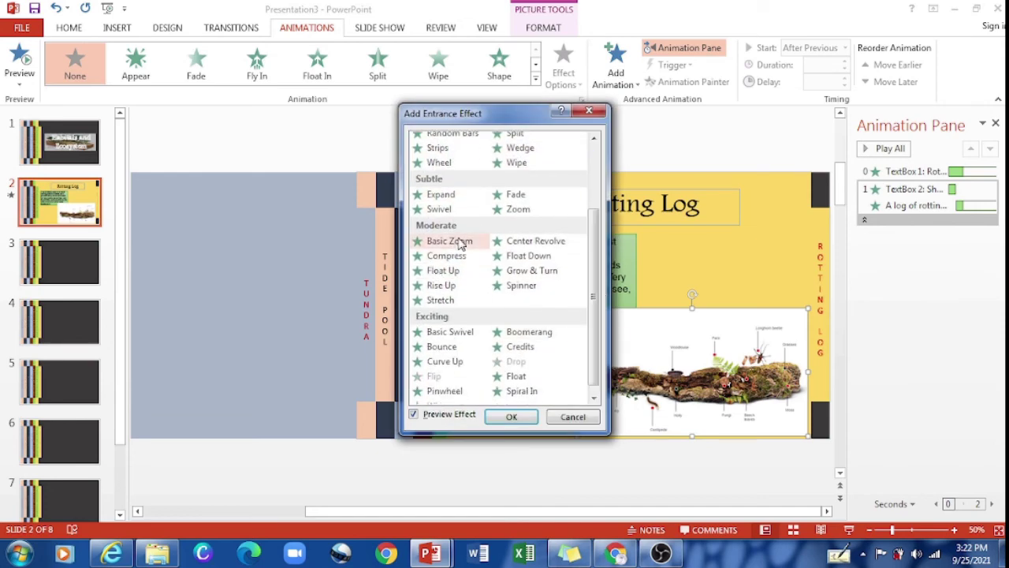
left_click(458, 241)
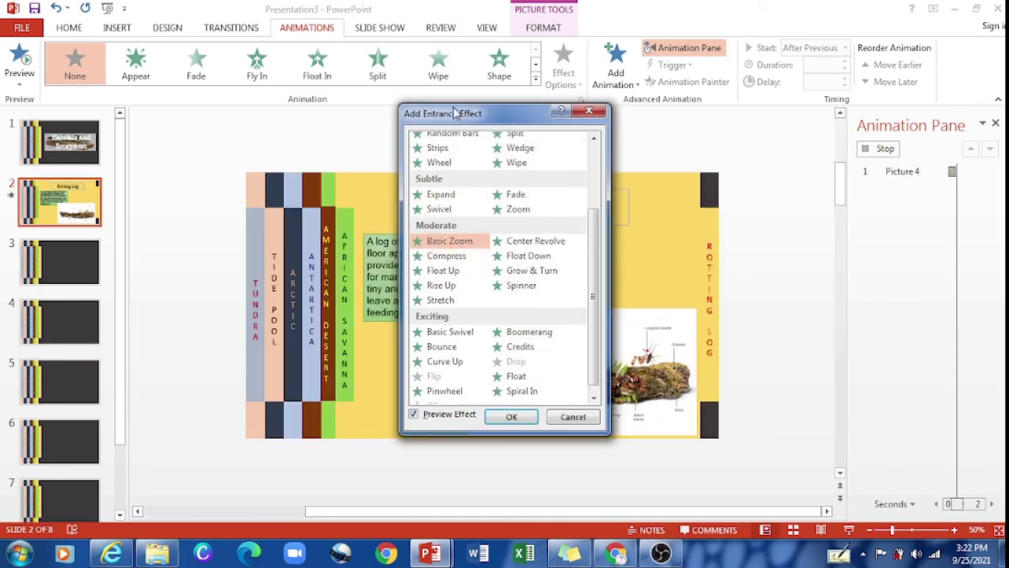
left_click_drag(489, 112, 305, 107)
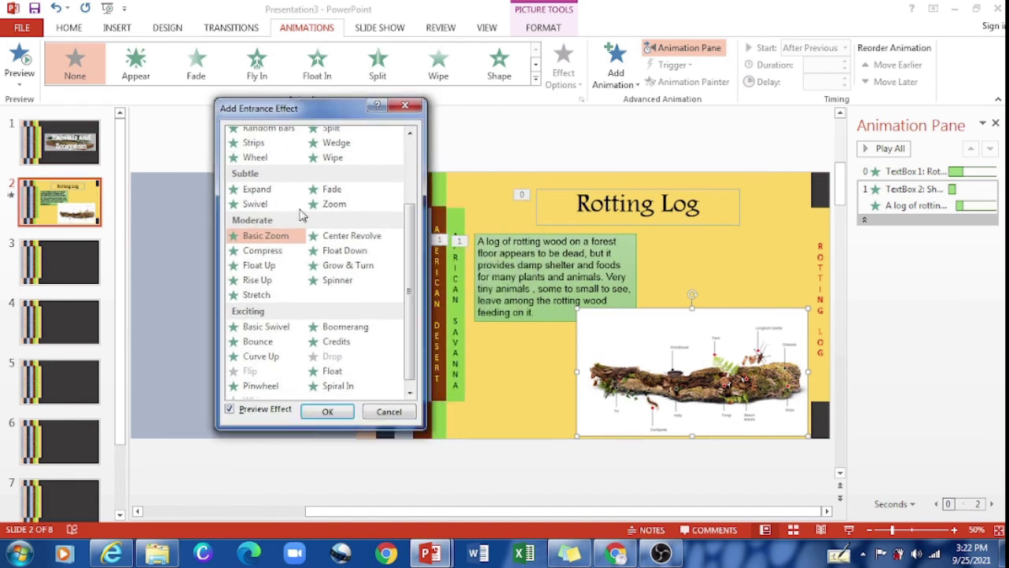
left_click(286, 249)
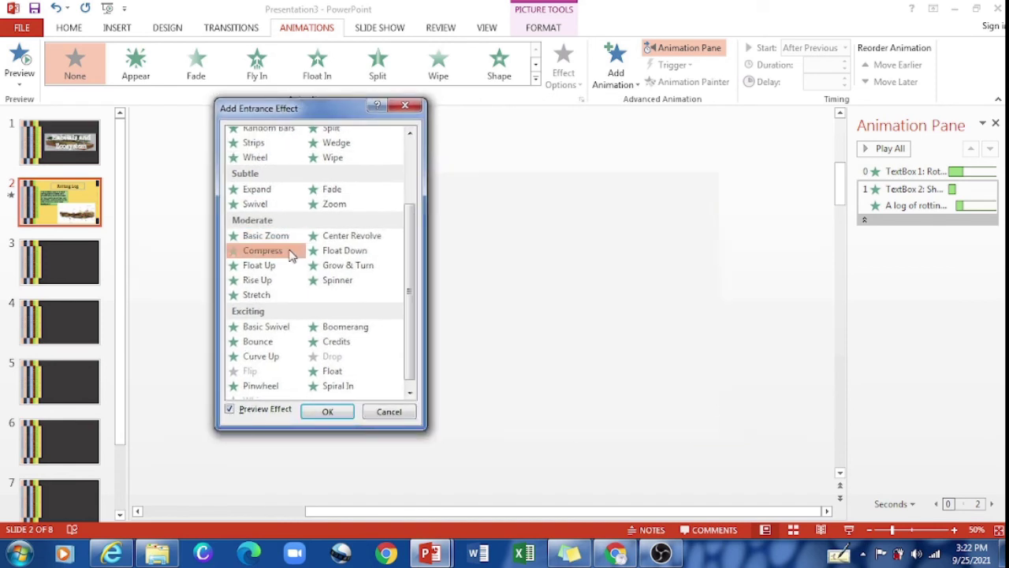
left_click(288, 238)
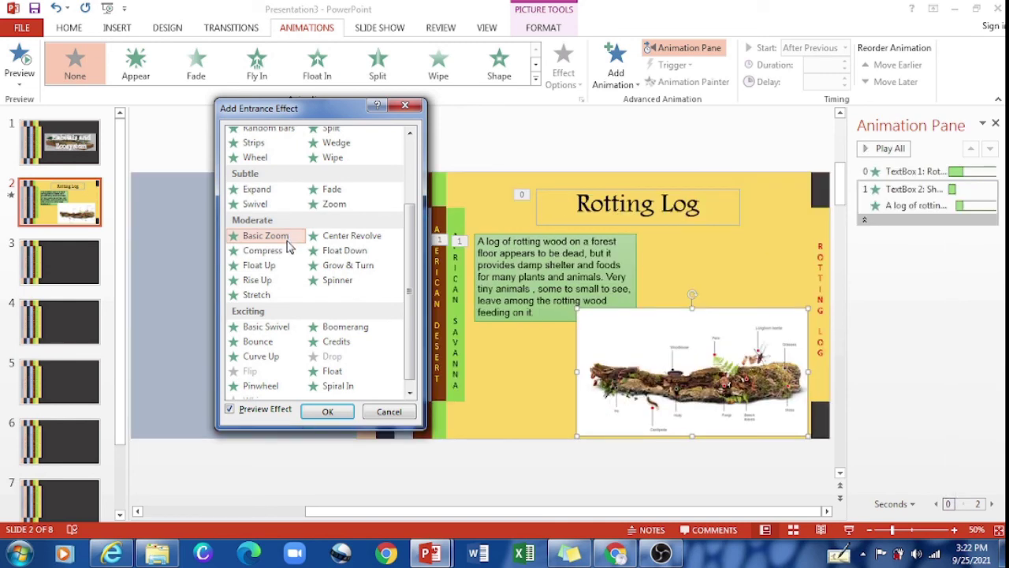
left_click(285, 250)
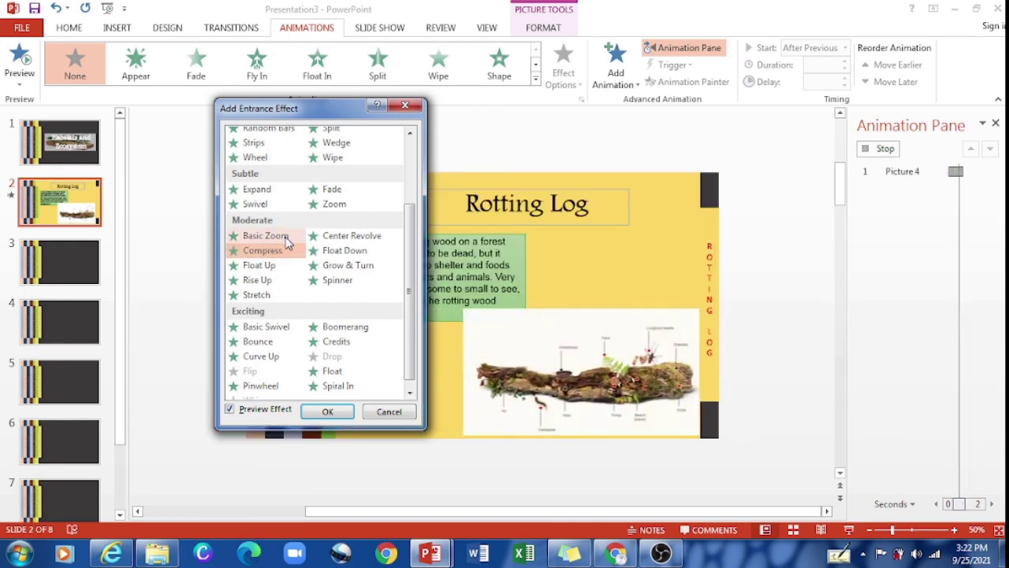
left_click(287, 240)
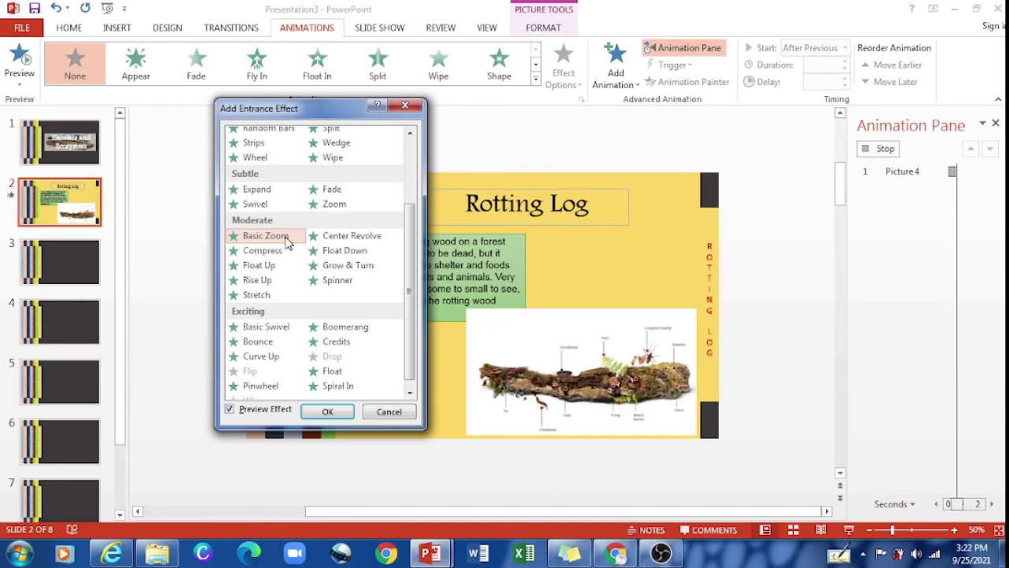
left_click(344, 414)
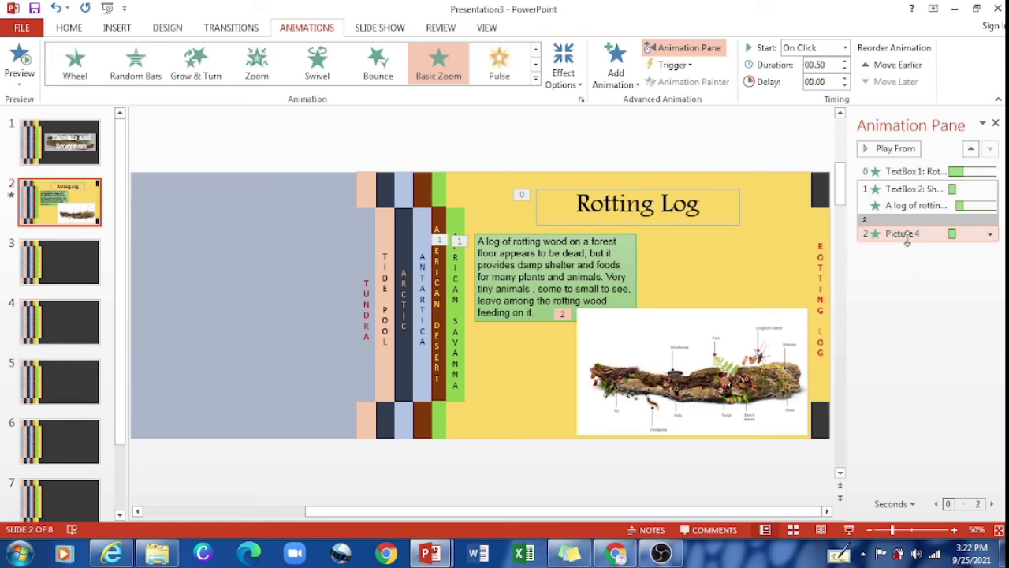
- Set the rotting-log picture's animation to start After Previous, then check the description text's animation options
left_click(990, 234)
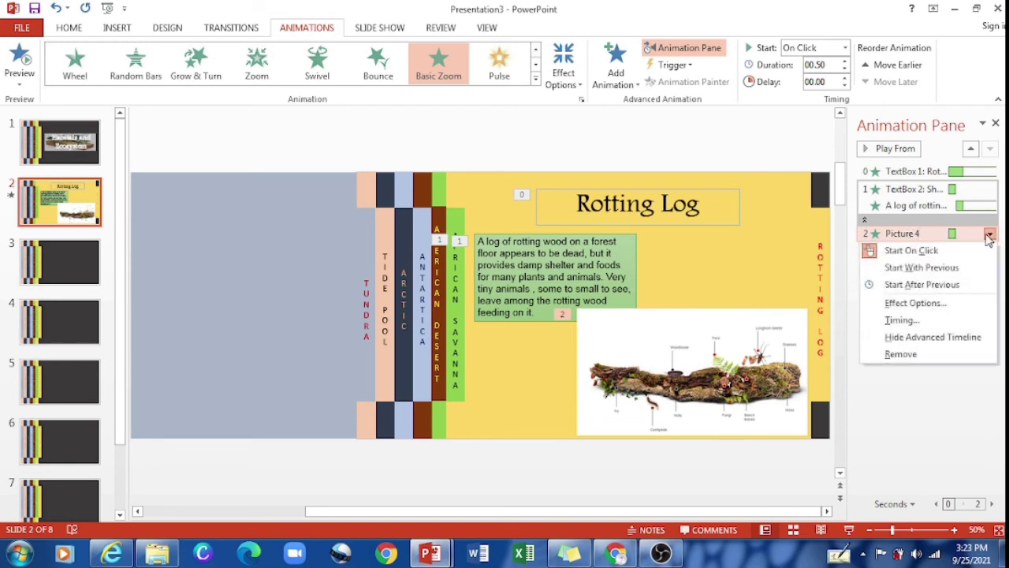
left_click(954, 285)
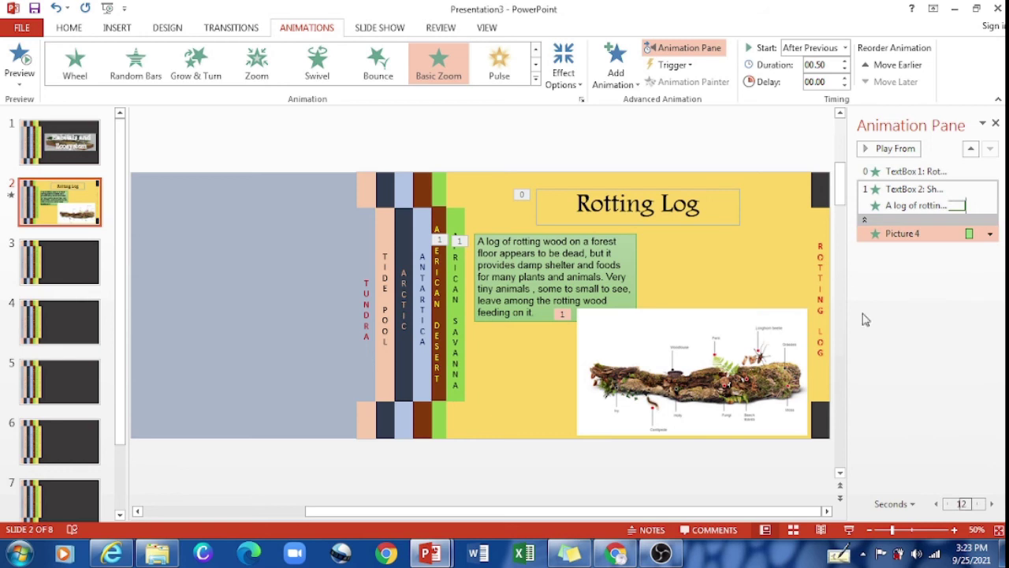
left_click(532, 297)
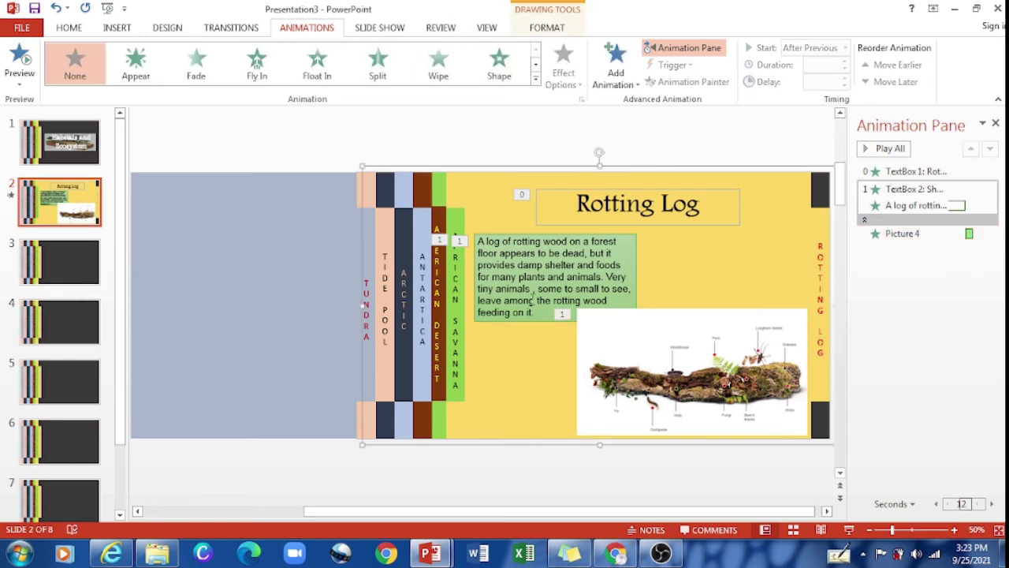
left_click(698, 291)
left_click(640, 291)
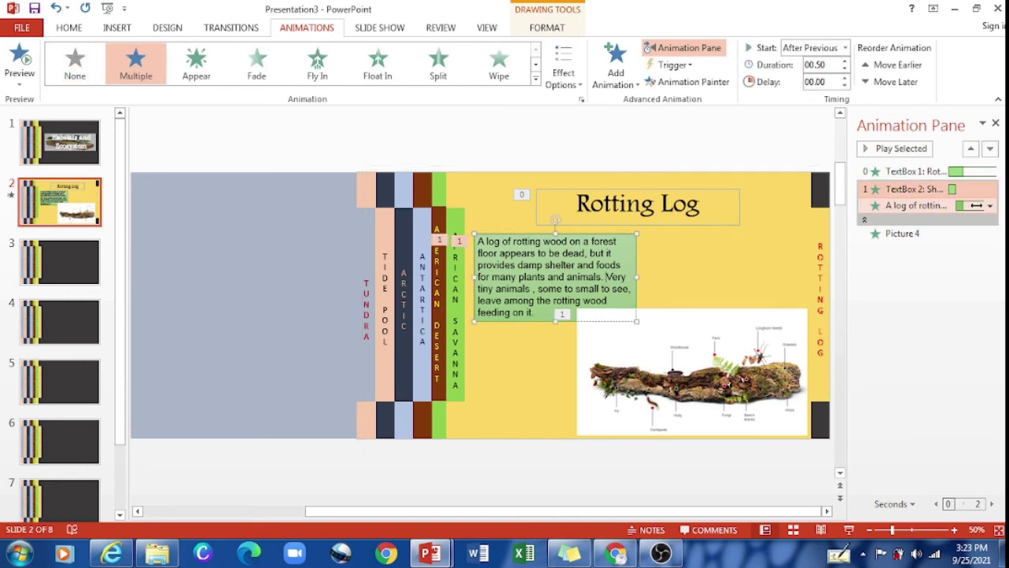
left_click(990, 206)
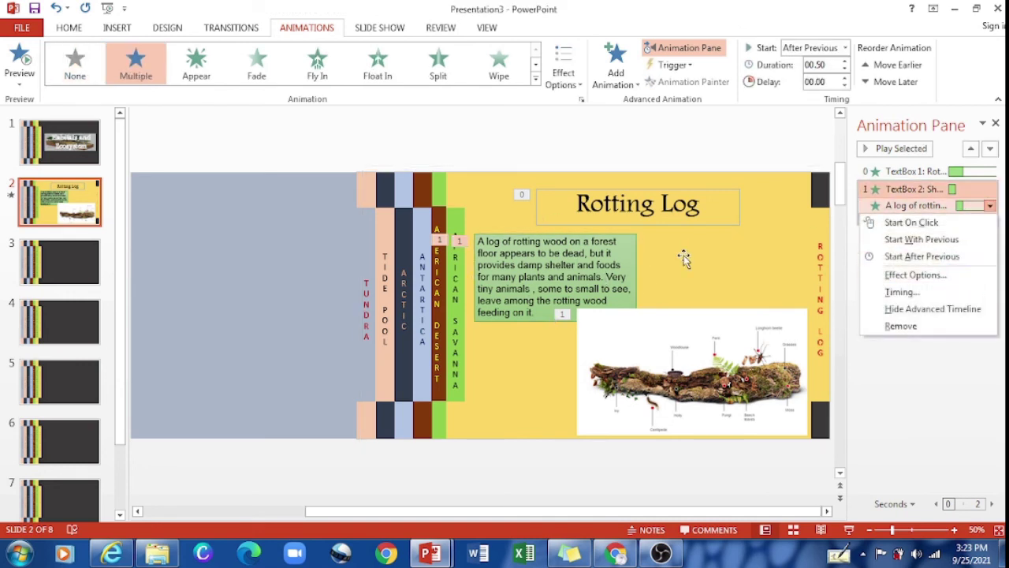
left_click(686, 329)
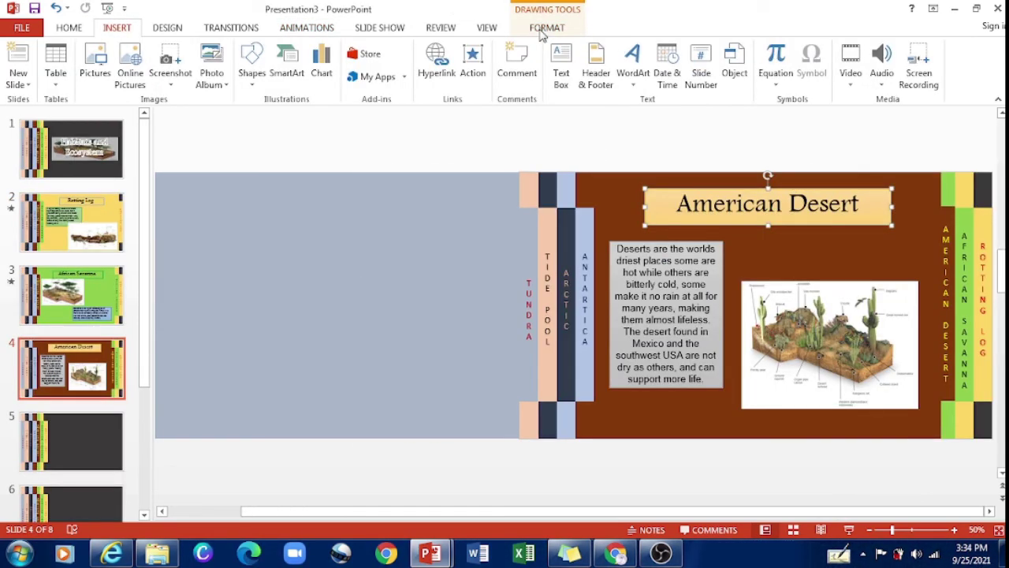
- Give the American Desert title a Float In entrance floating down
left_click(544, 28)
left_click(320, 29)
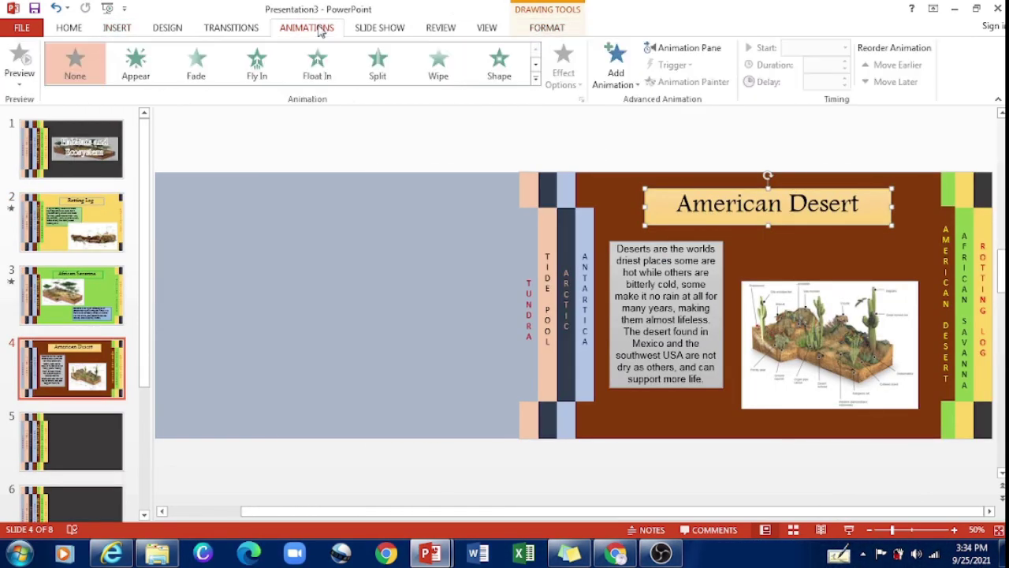
left_click(317, 64)
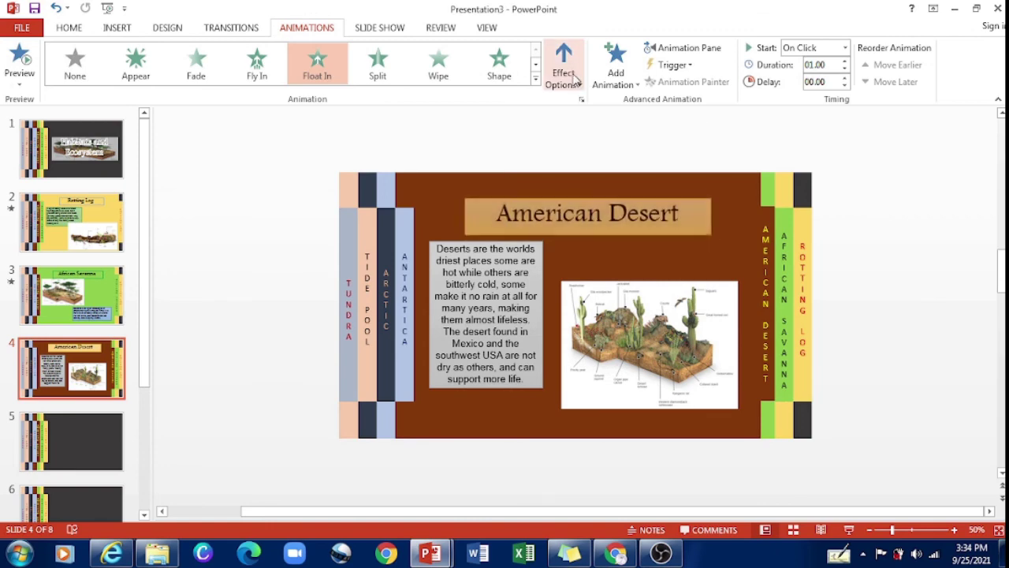
left_click(576, 79)
left_click(599, 158)
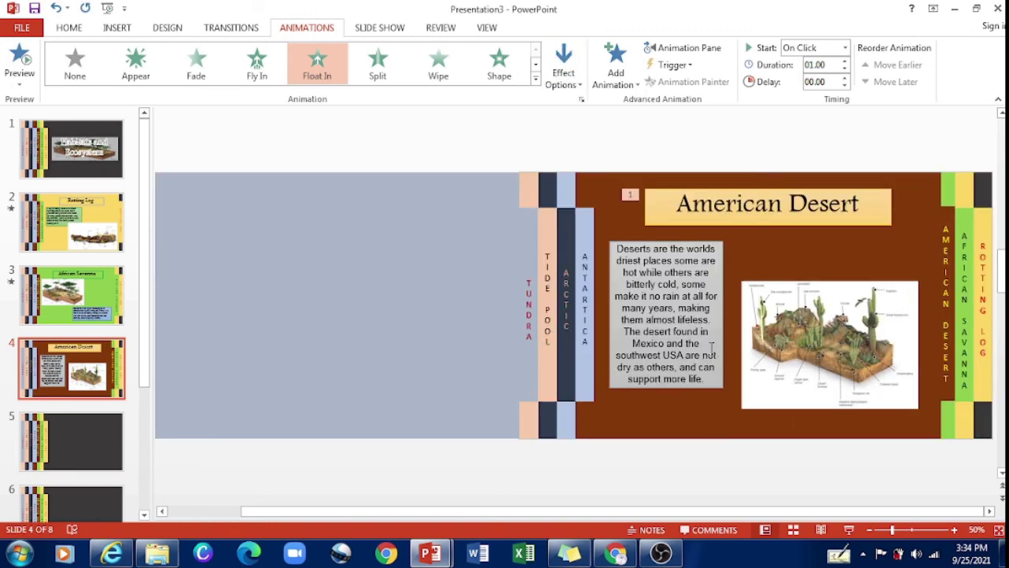
- Add a Random Bars entrance to the desert description text
left_click(712, 347)
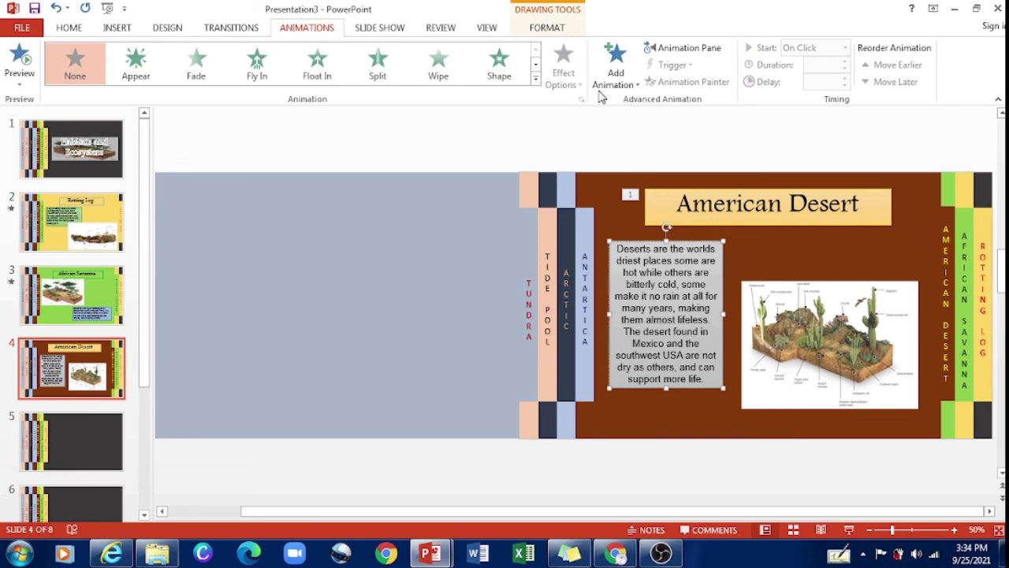
left_click(616, 67)
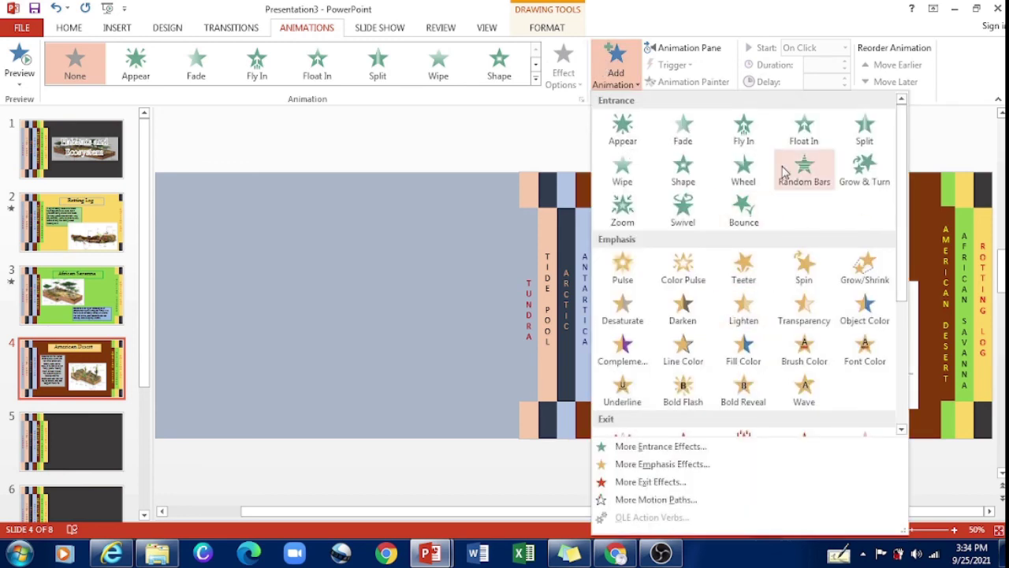
left_click(785, 168)
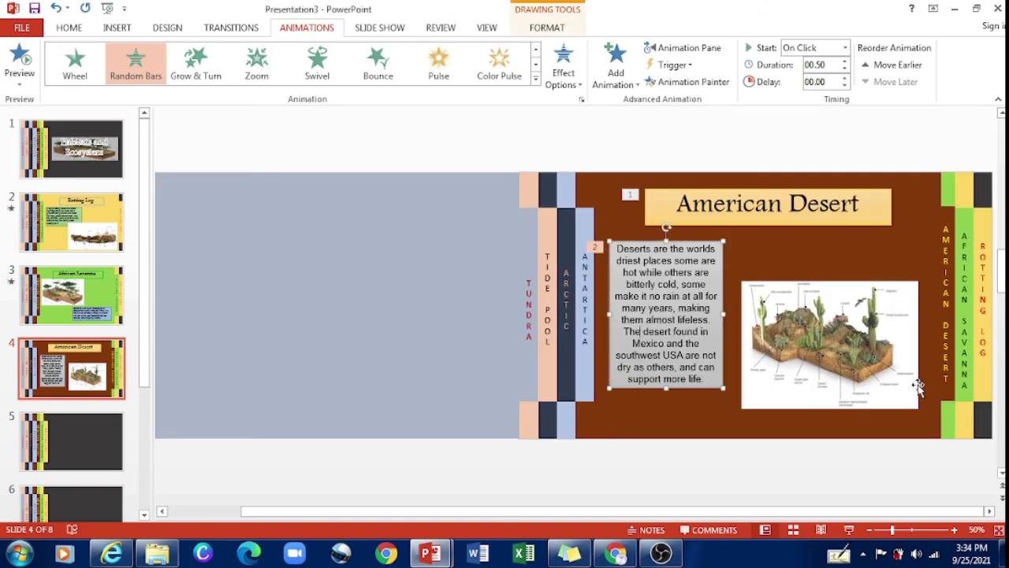
- Give the desert picture a Wipe From Left entrance, then return to the title slide
left_click(836, 359)
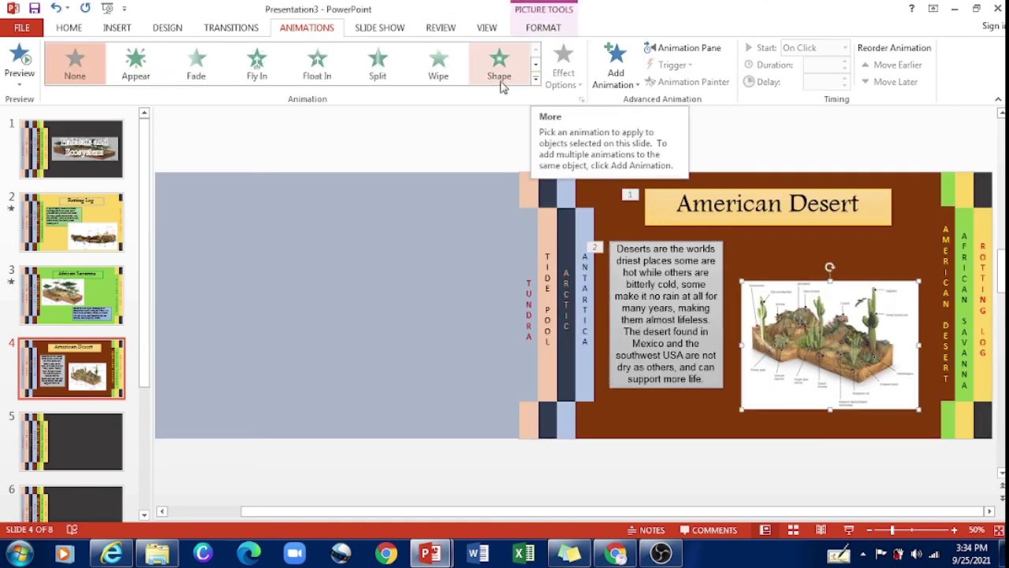
left_click(440, 79)
left_click(567, 82)
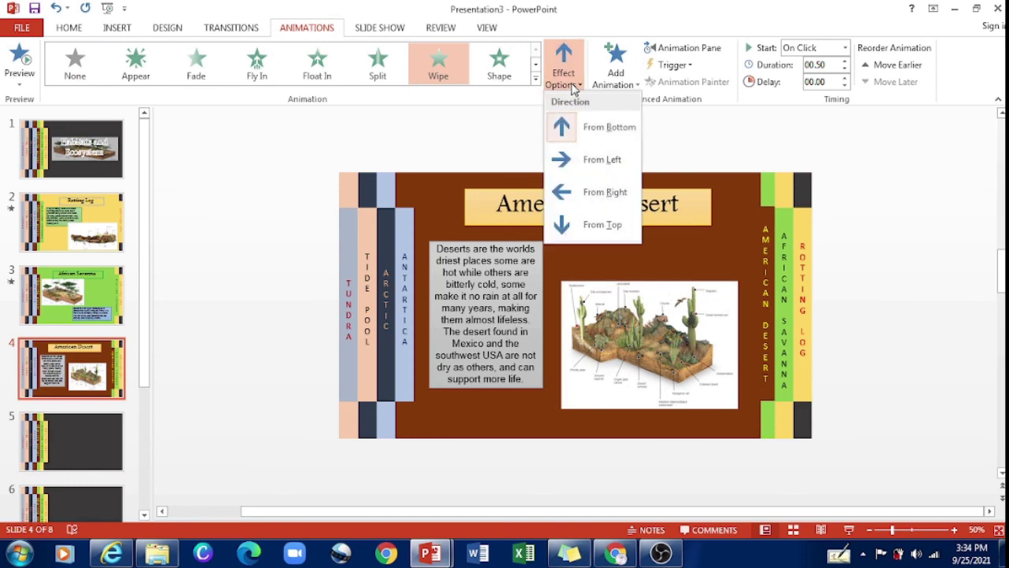
left_click(593, 162)
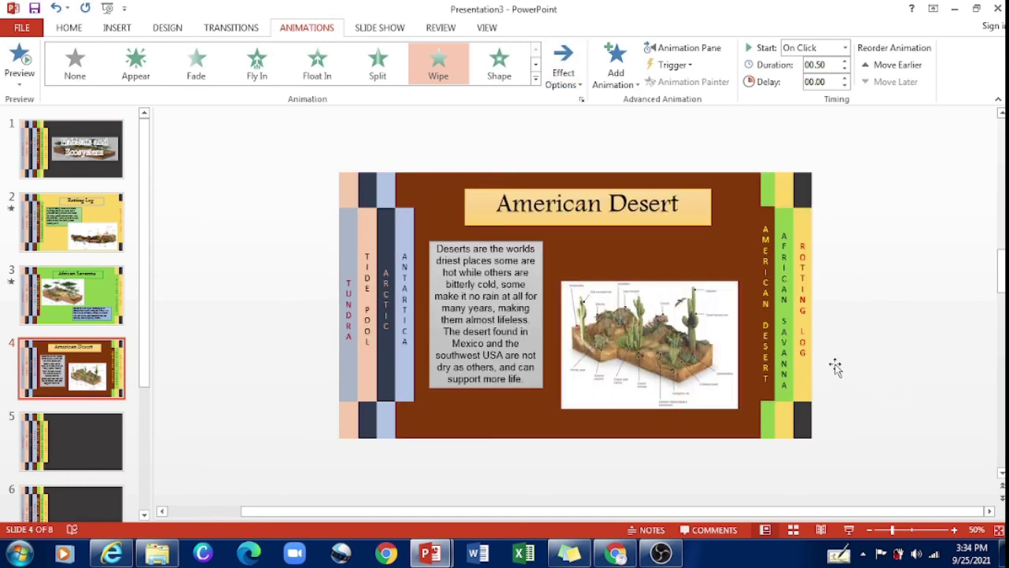
left_click(32, 156)
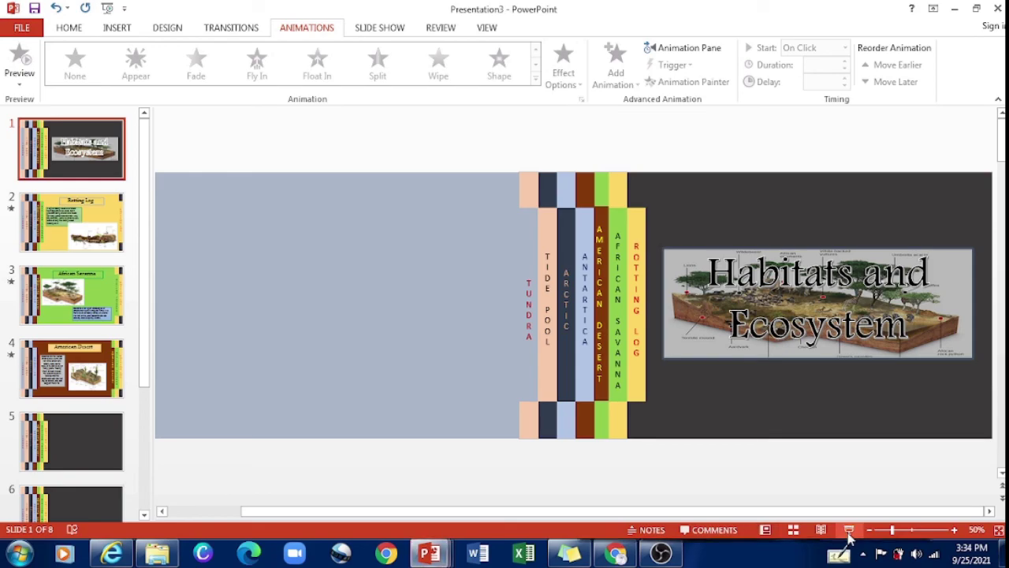
- Start the slide show from the title slide and advance to the Rotting Log slide
left_click(849, 530)
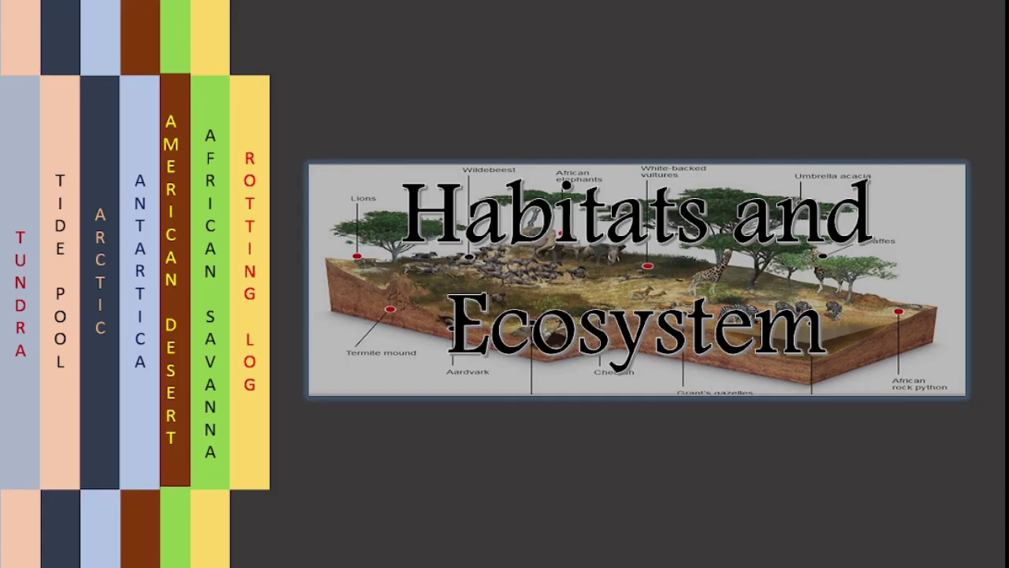
left_click(249, 180)
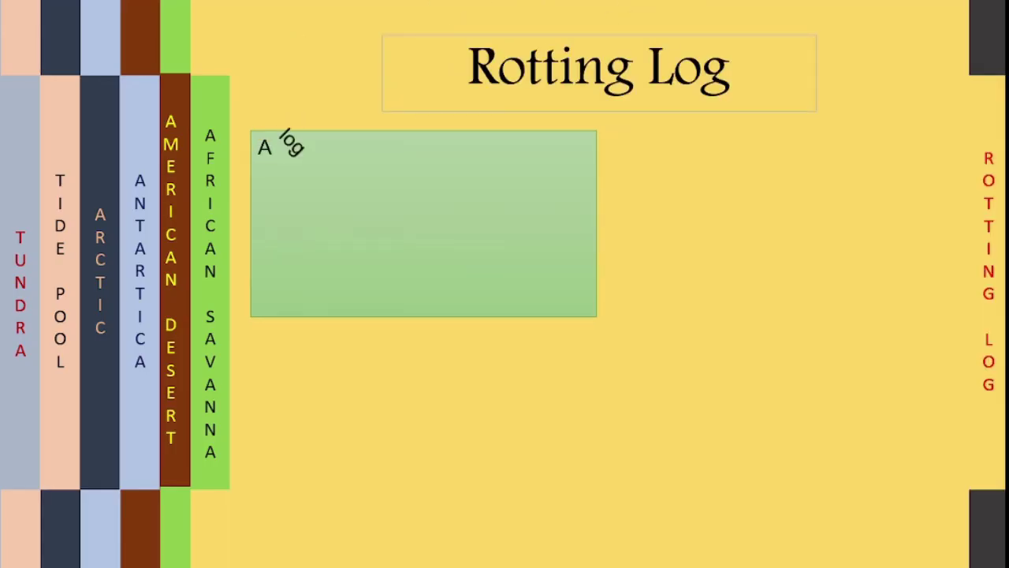
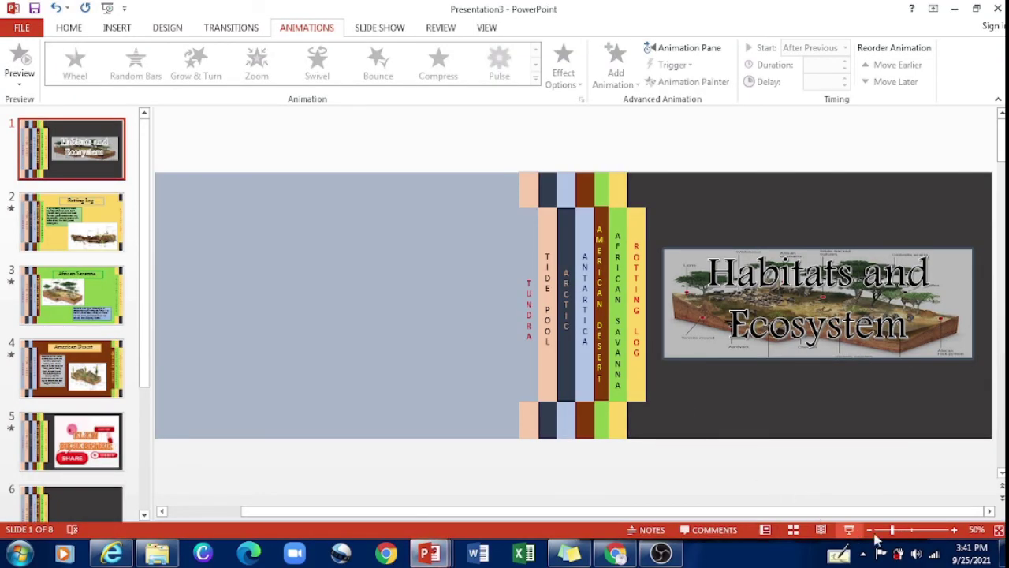
- Play the habitats deck as a slide show from the title slide and advance to the Rotting Log slide
left_click(850, 529)
left_click(250, 181)
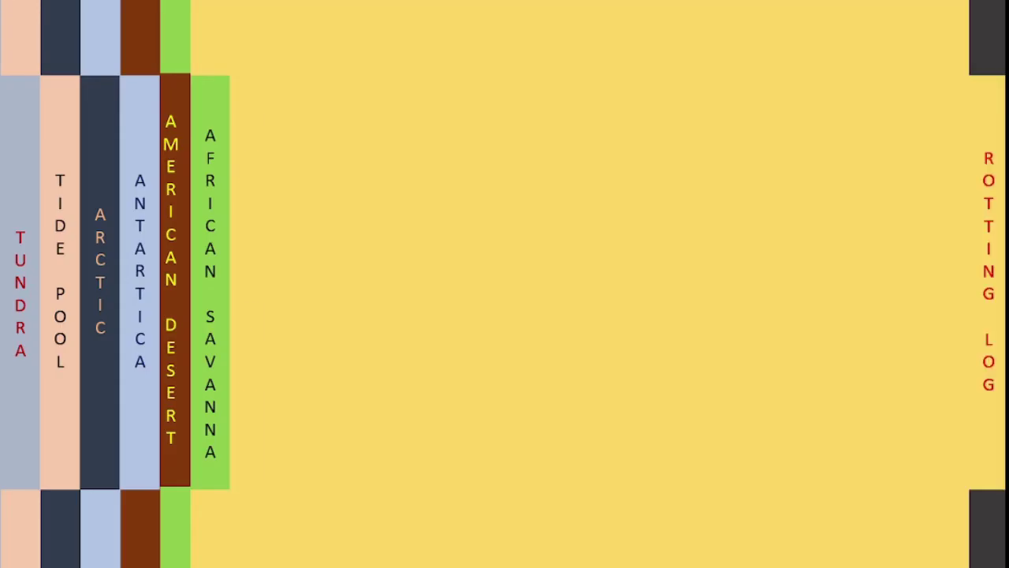